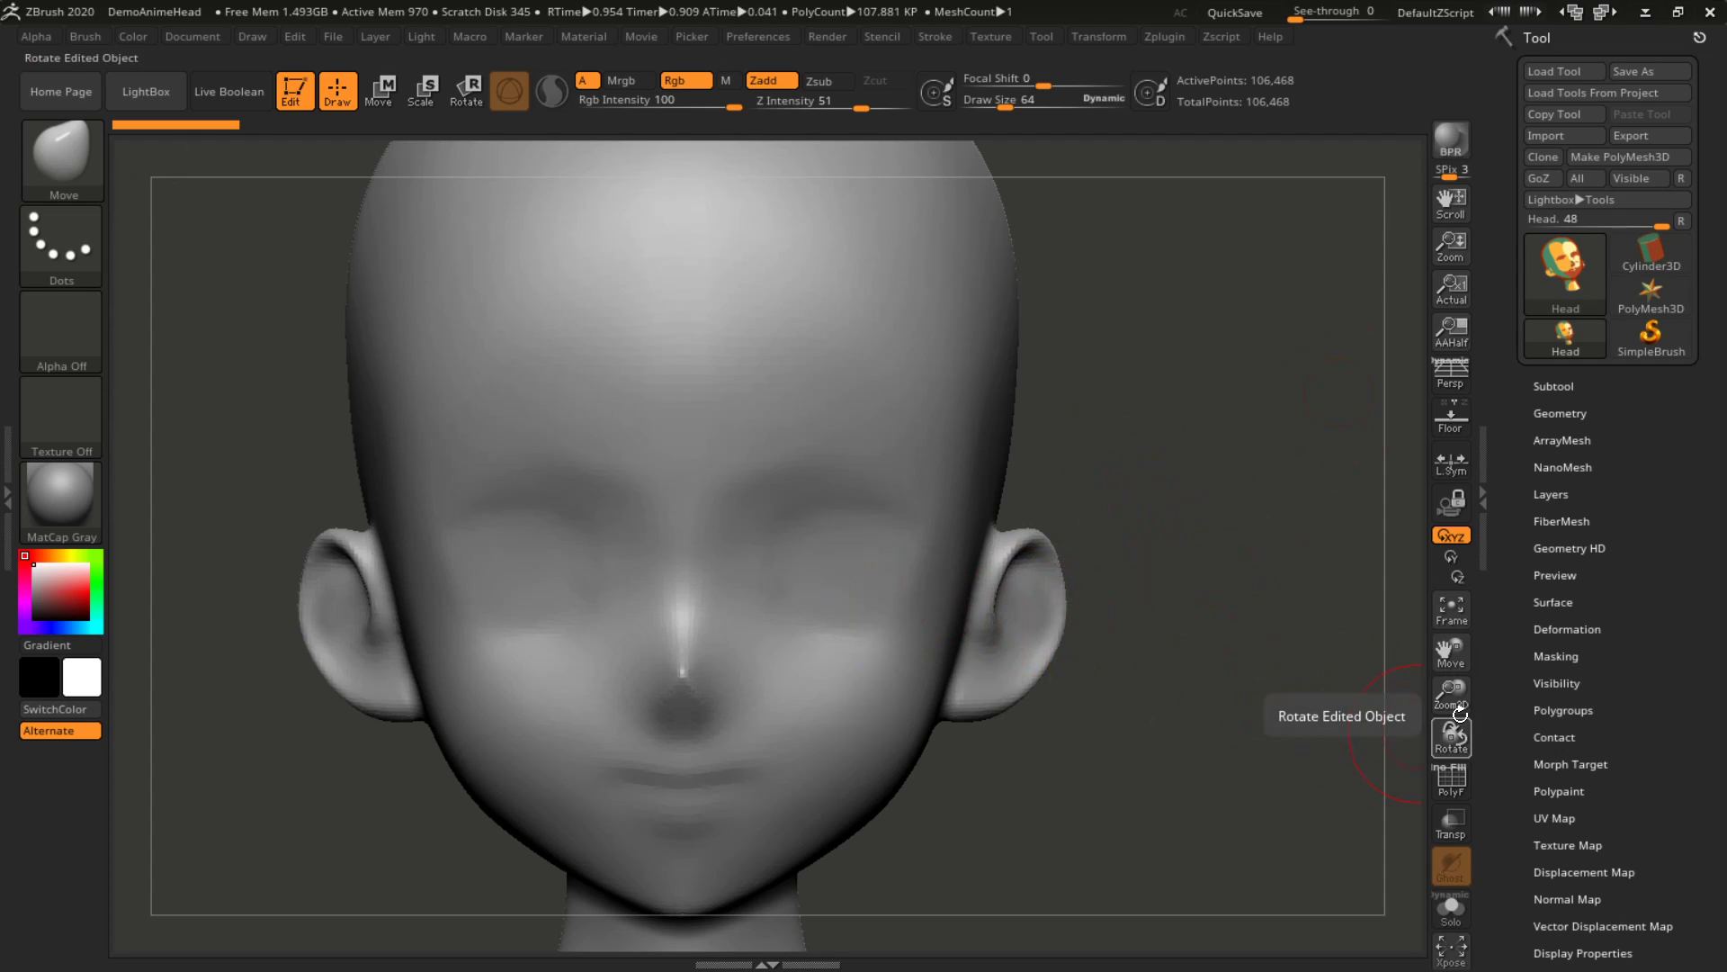
Look through the contents of the main palettes, including Document, Layer, Marker and Render
drag(1451, 695, 1138, 470)
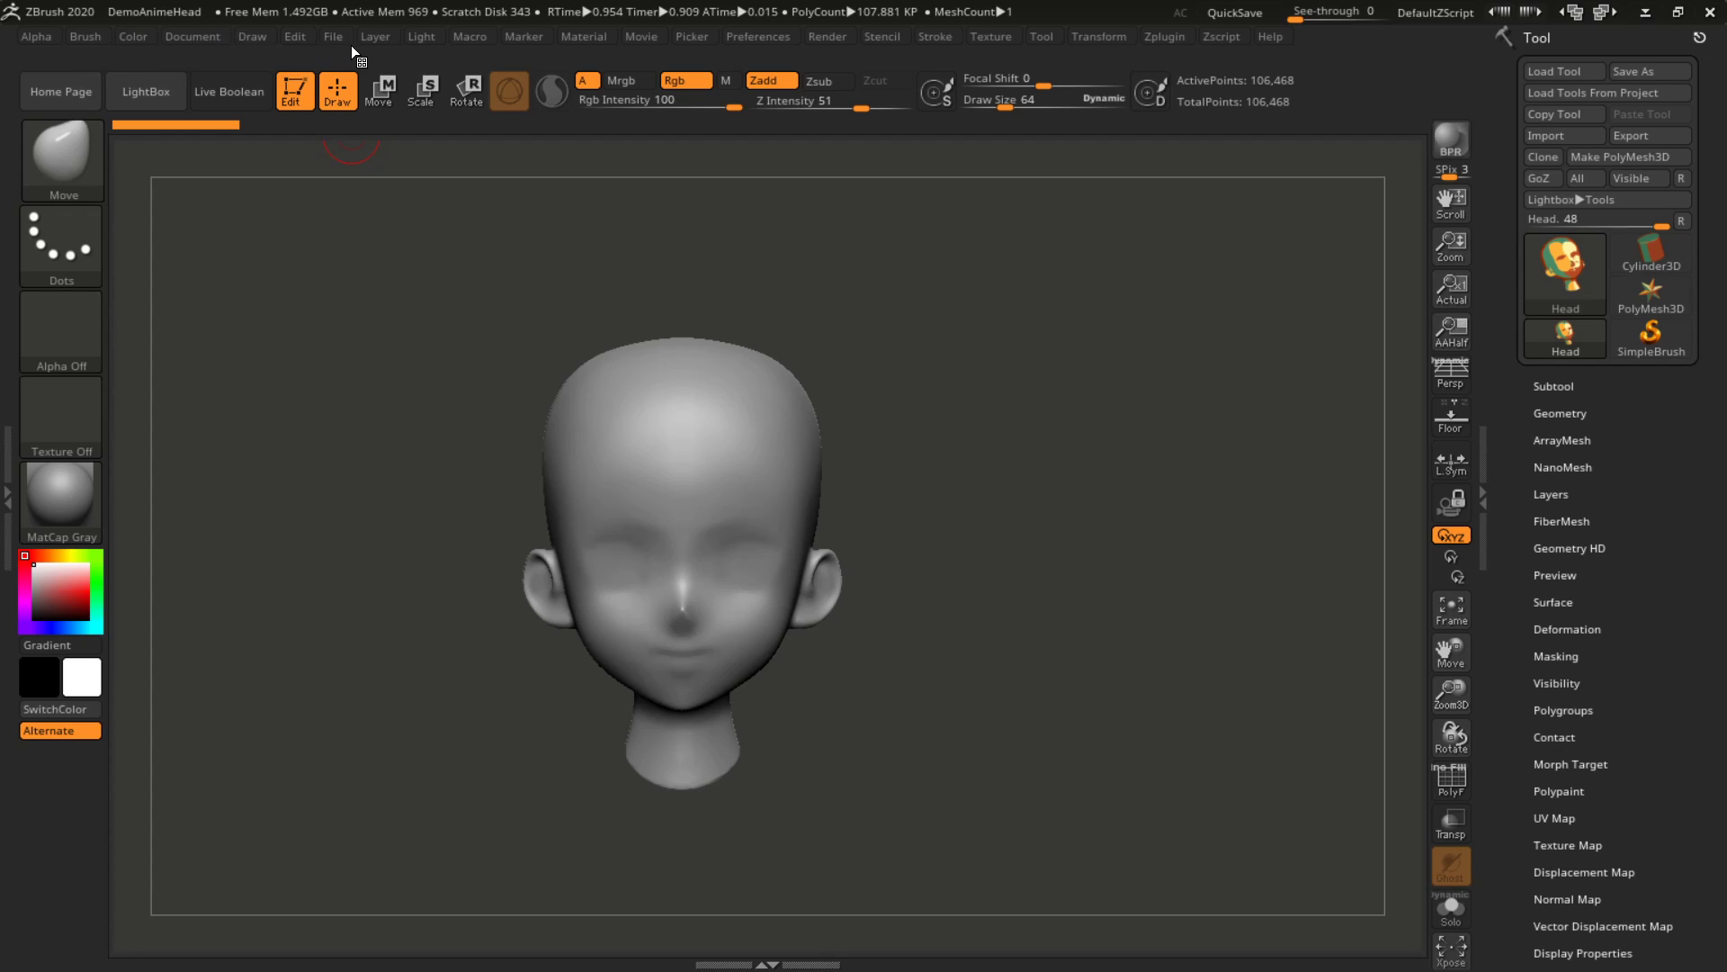
click(29, 40)
mouse_move(129, 34)
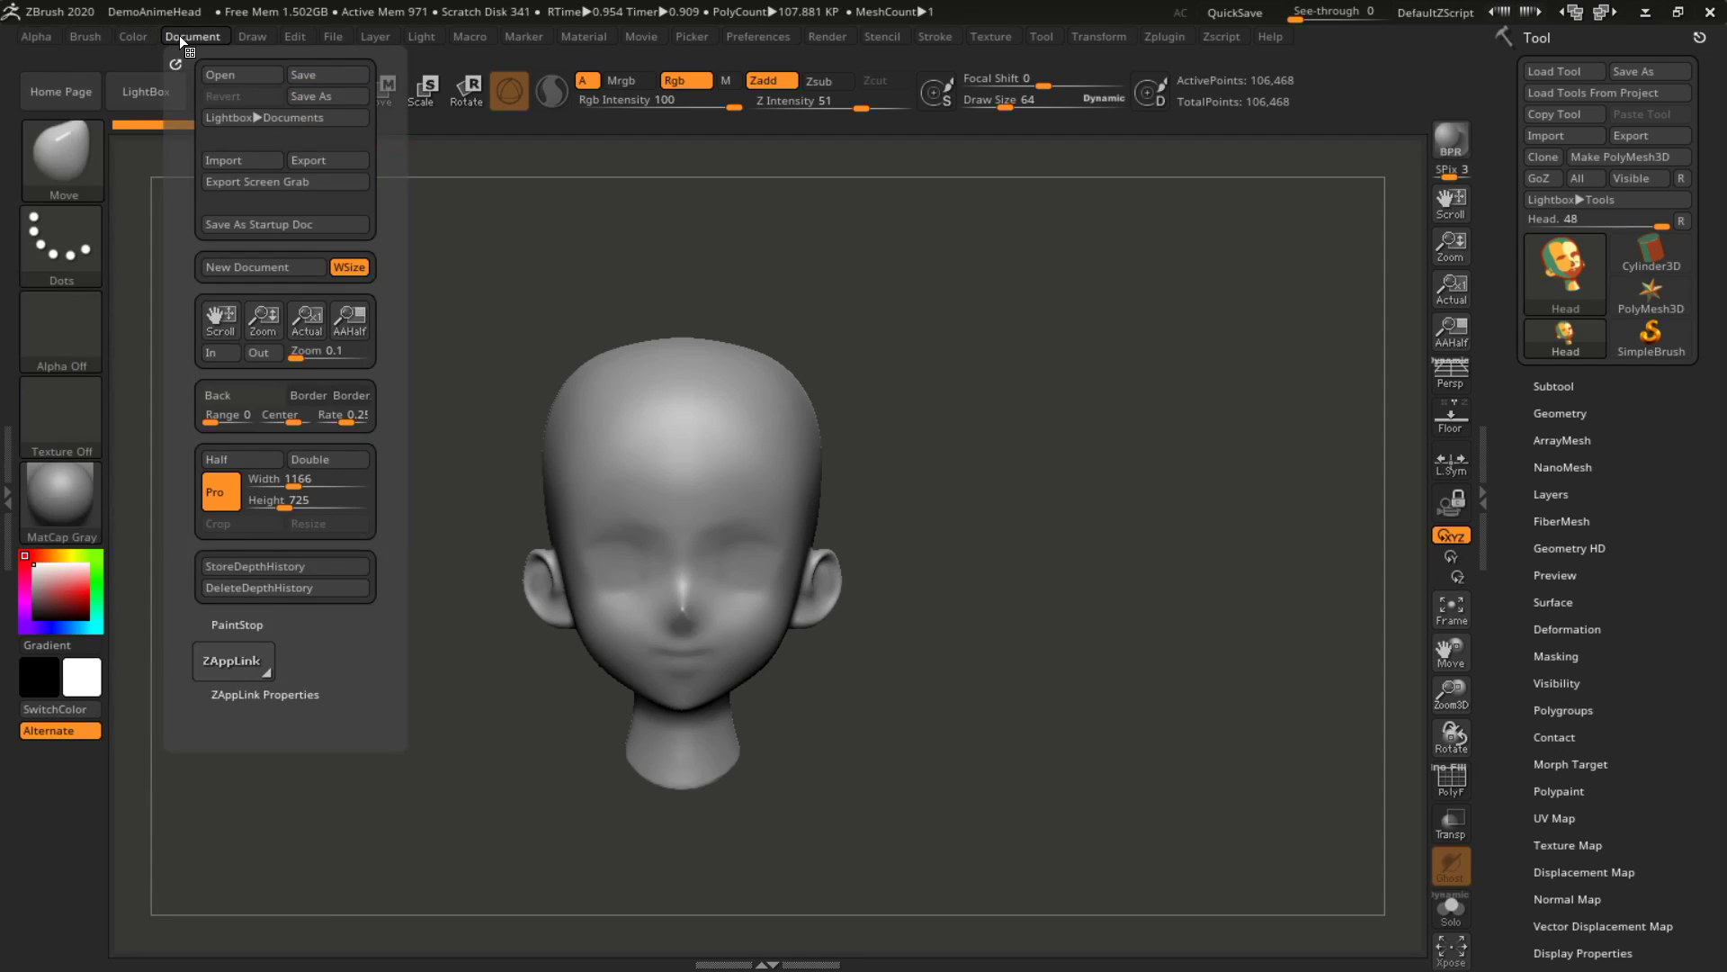
mouse_move(251, 36)
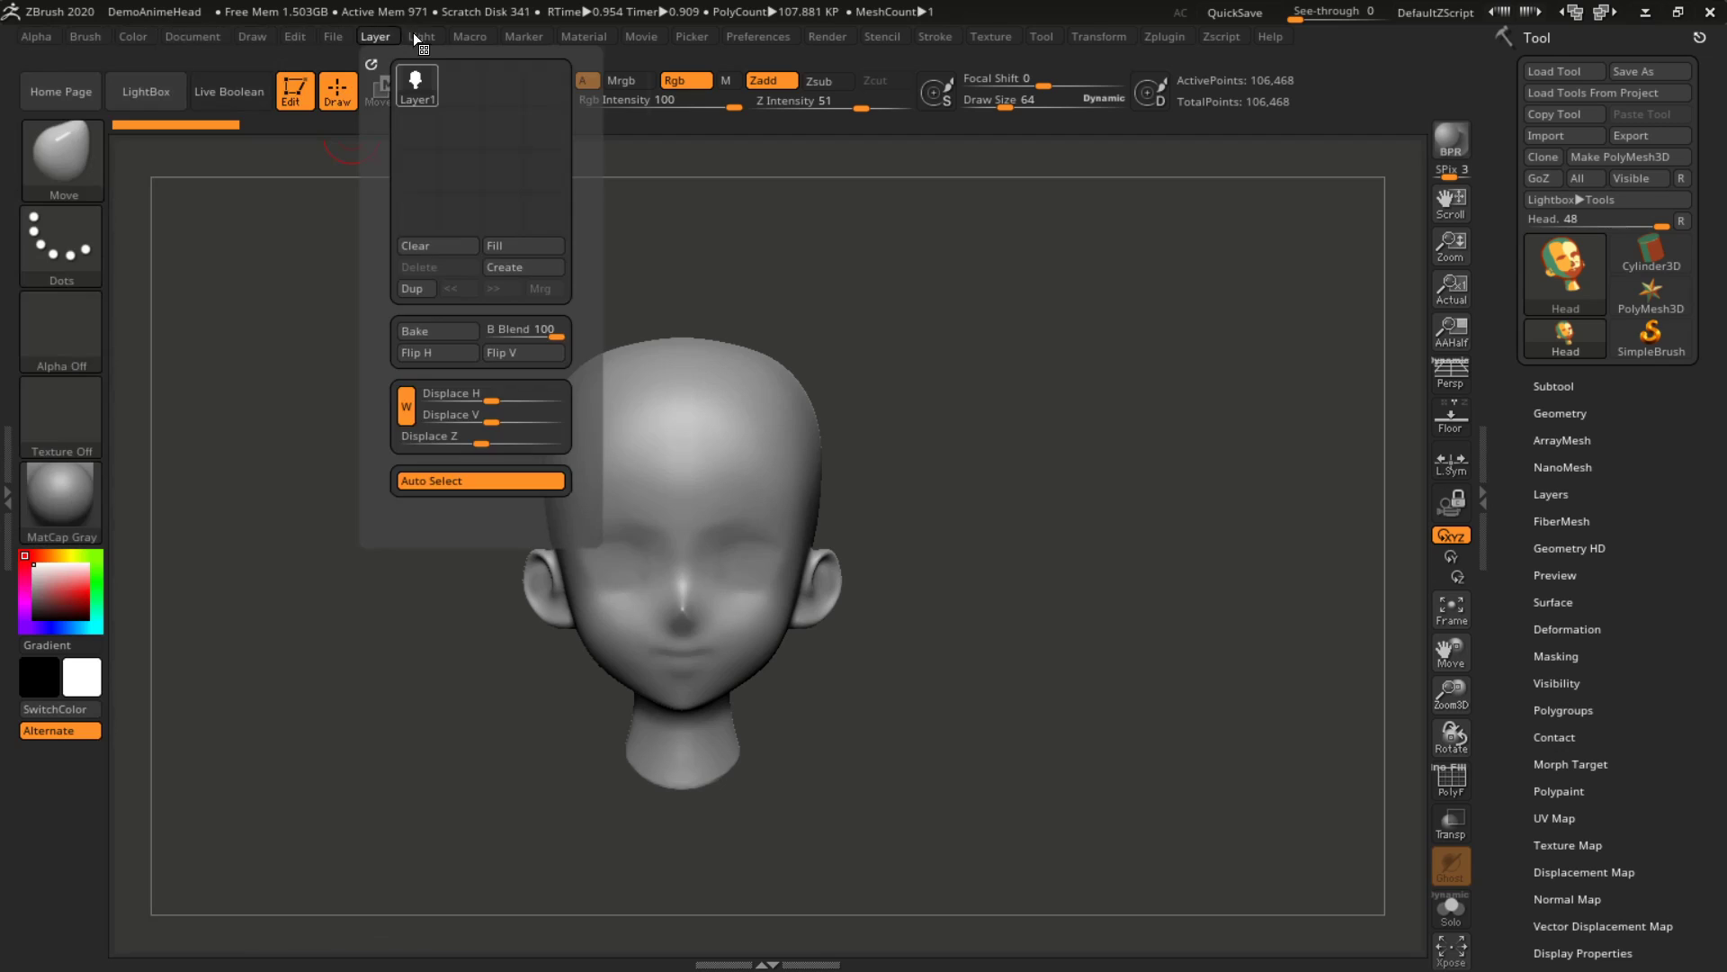
mouse_move(475, 36)
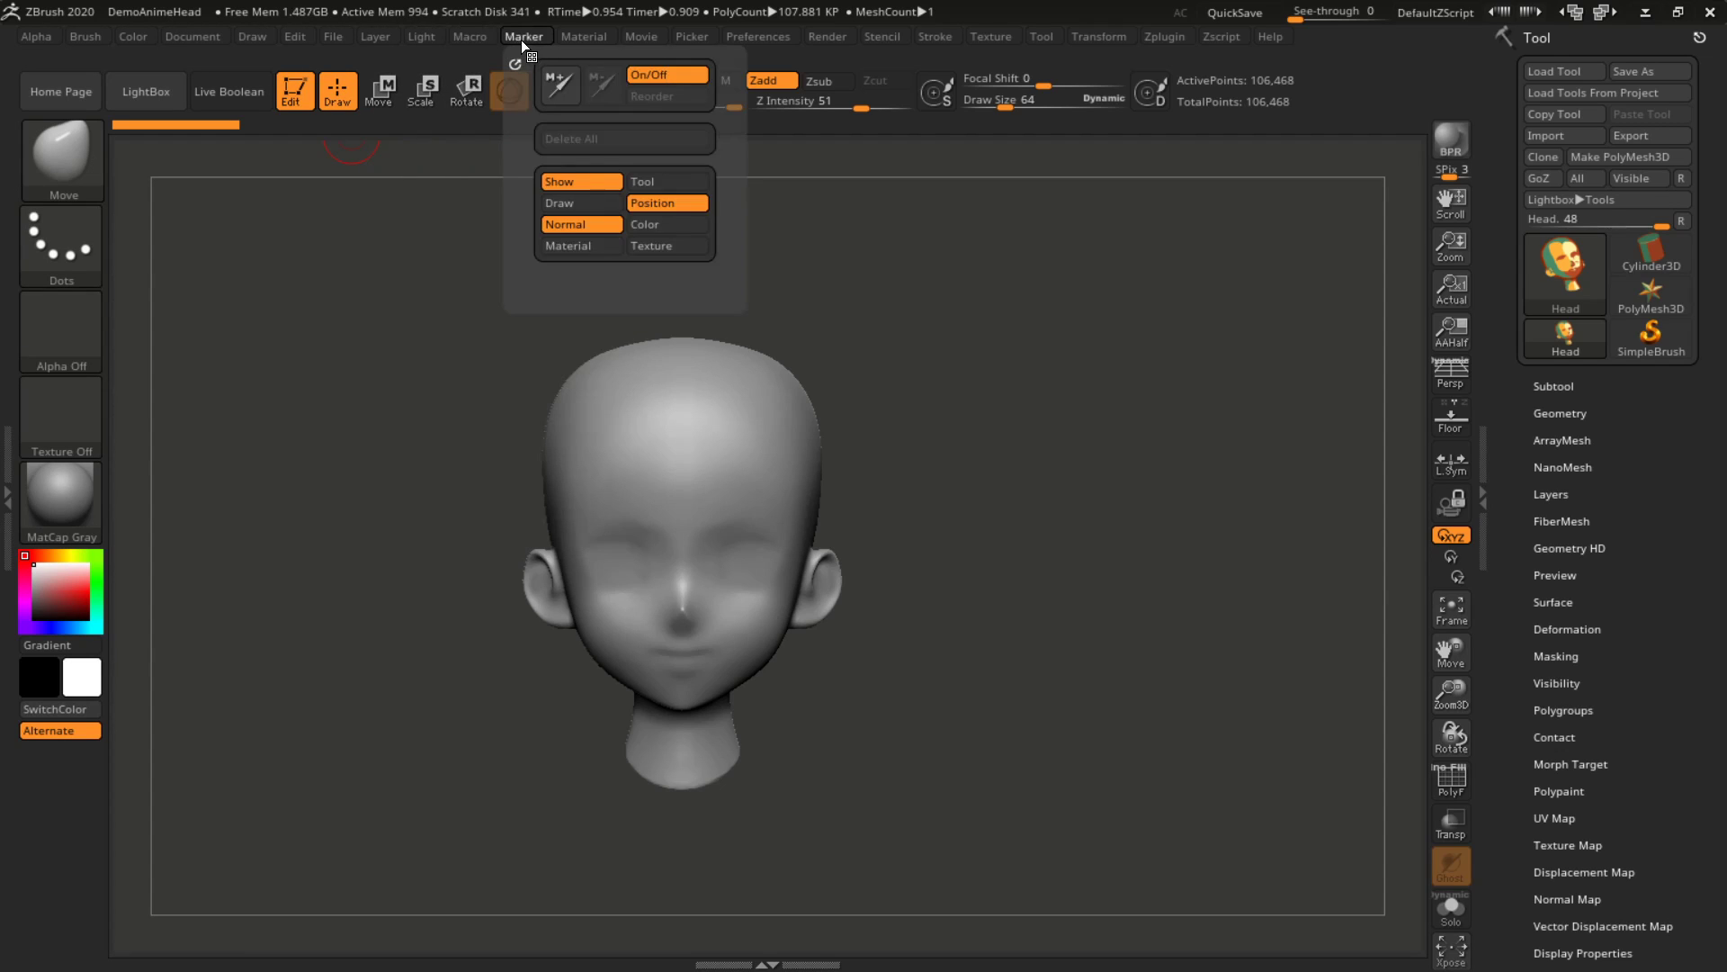
mouse_move(678, 40)
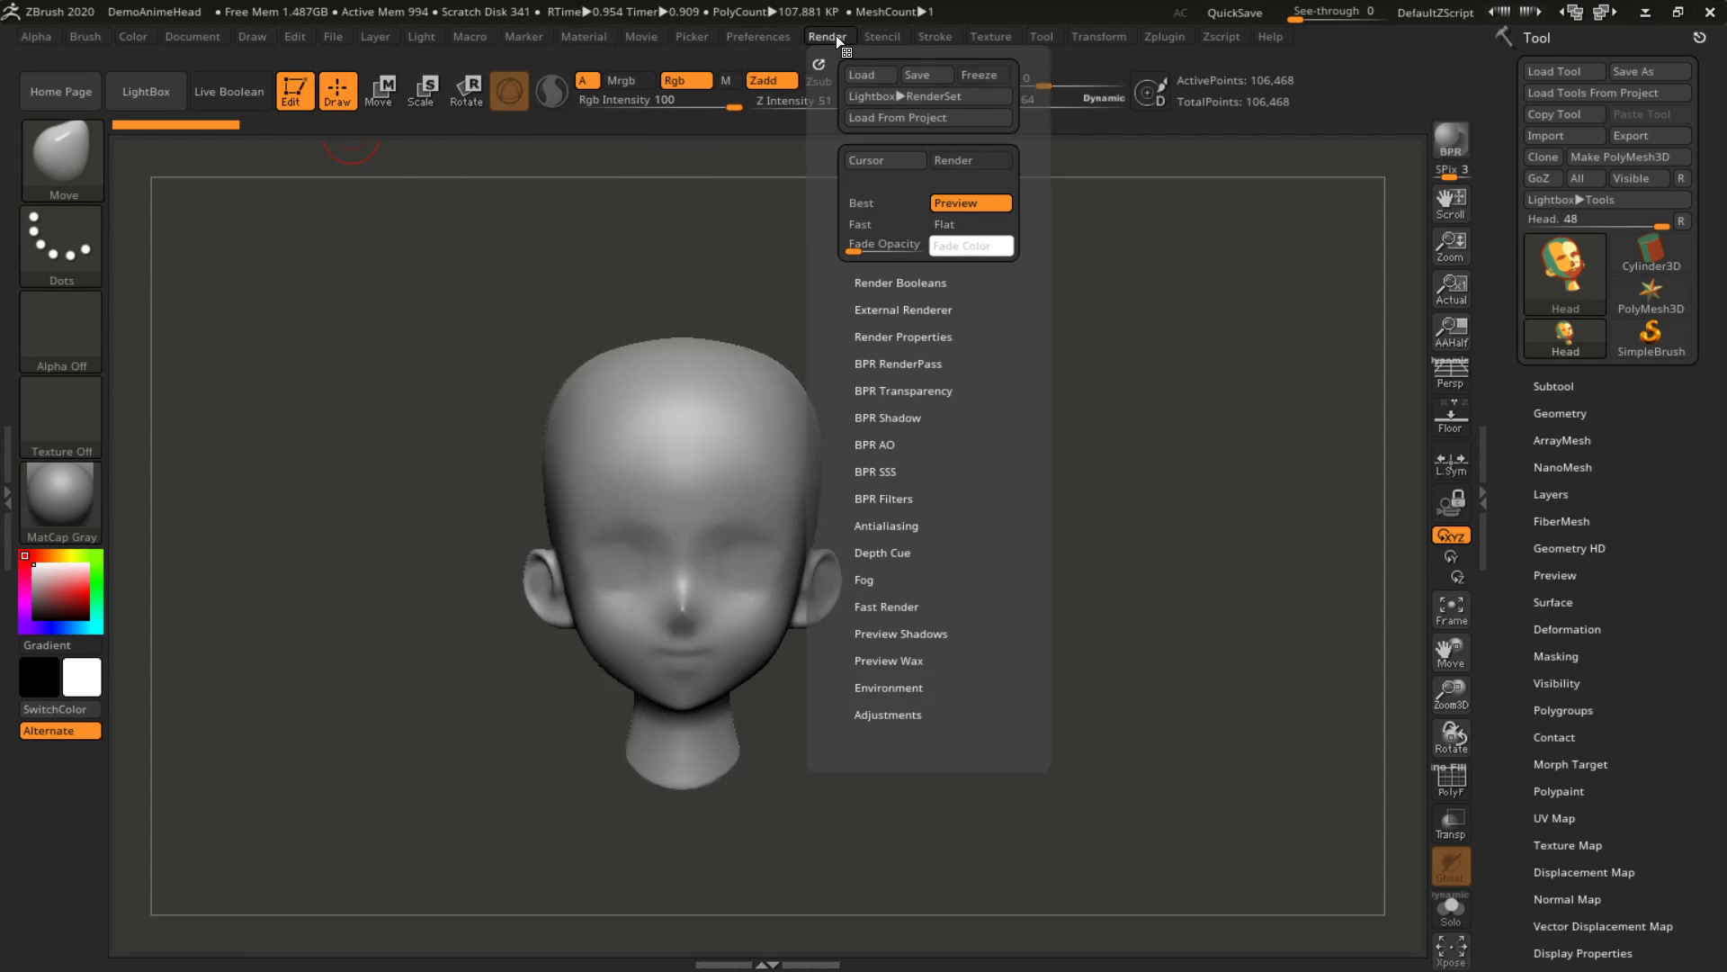
mouse_move(1116, 42)
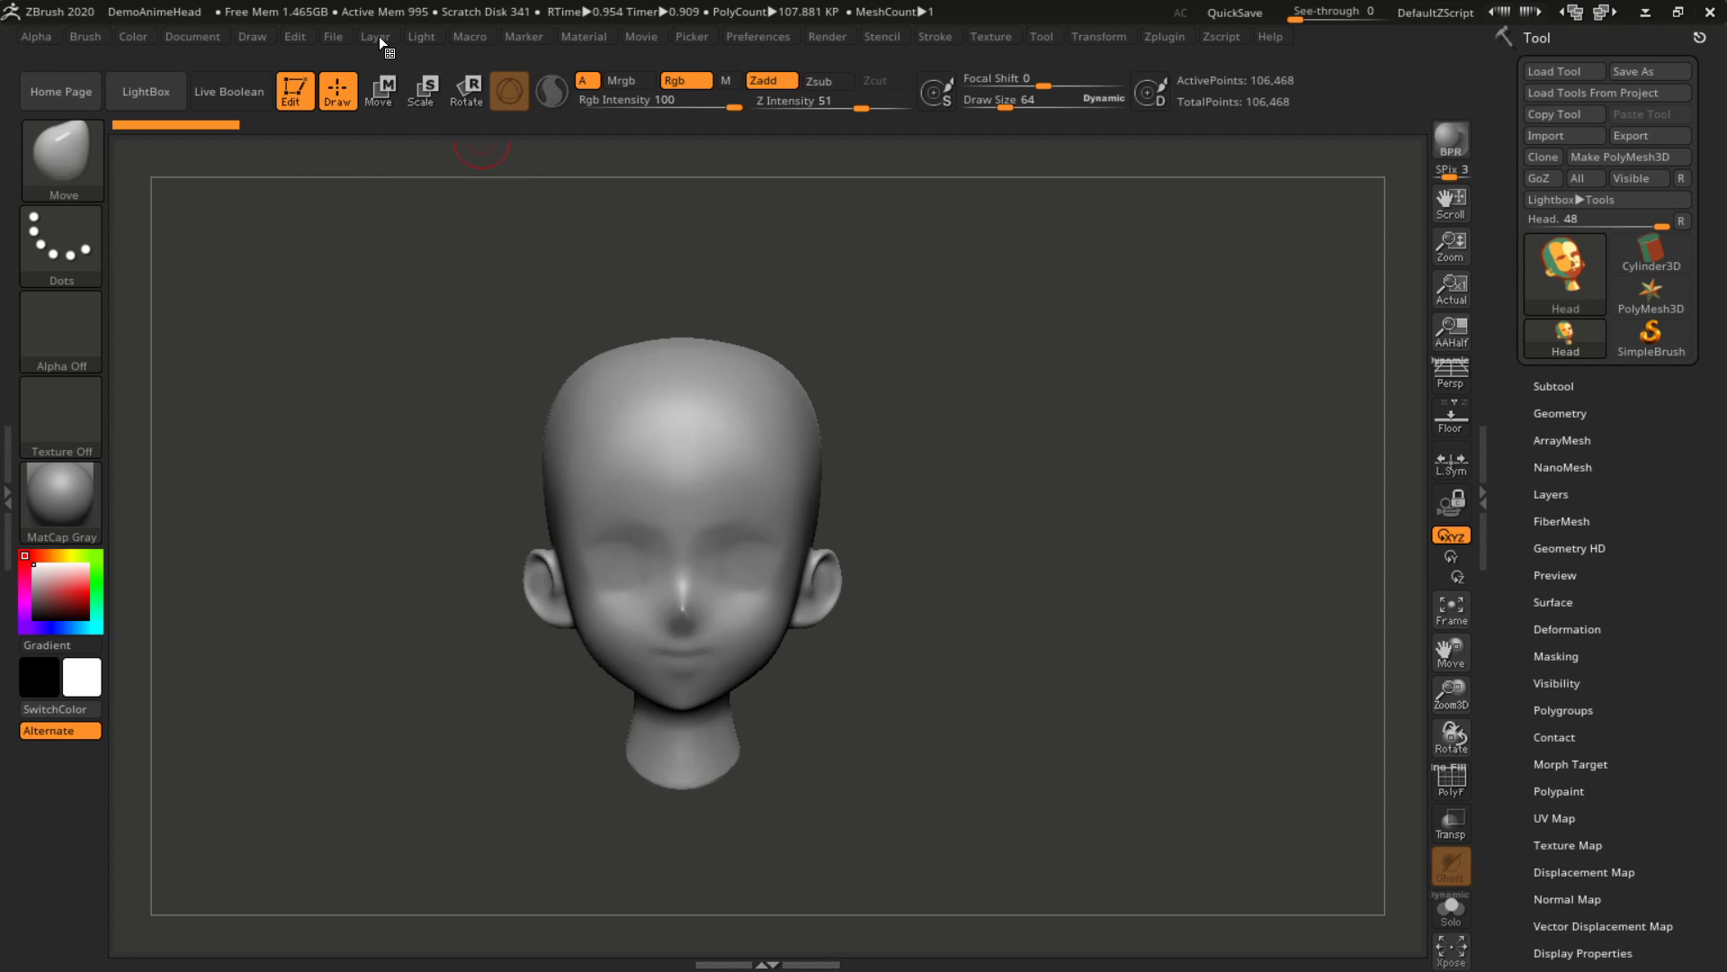
mouse_move(380, 36)
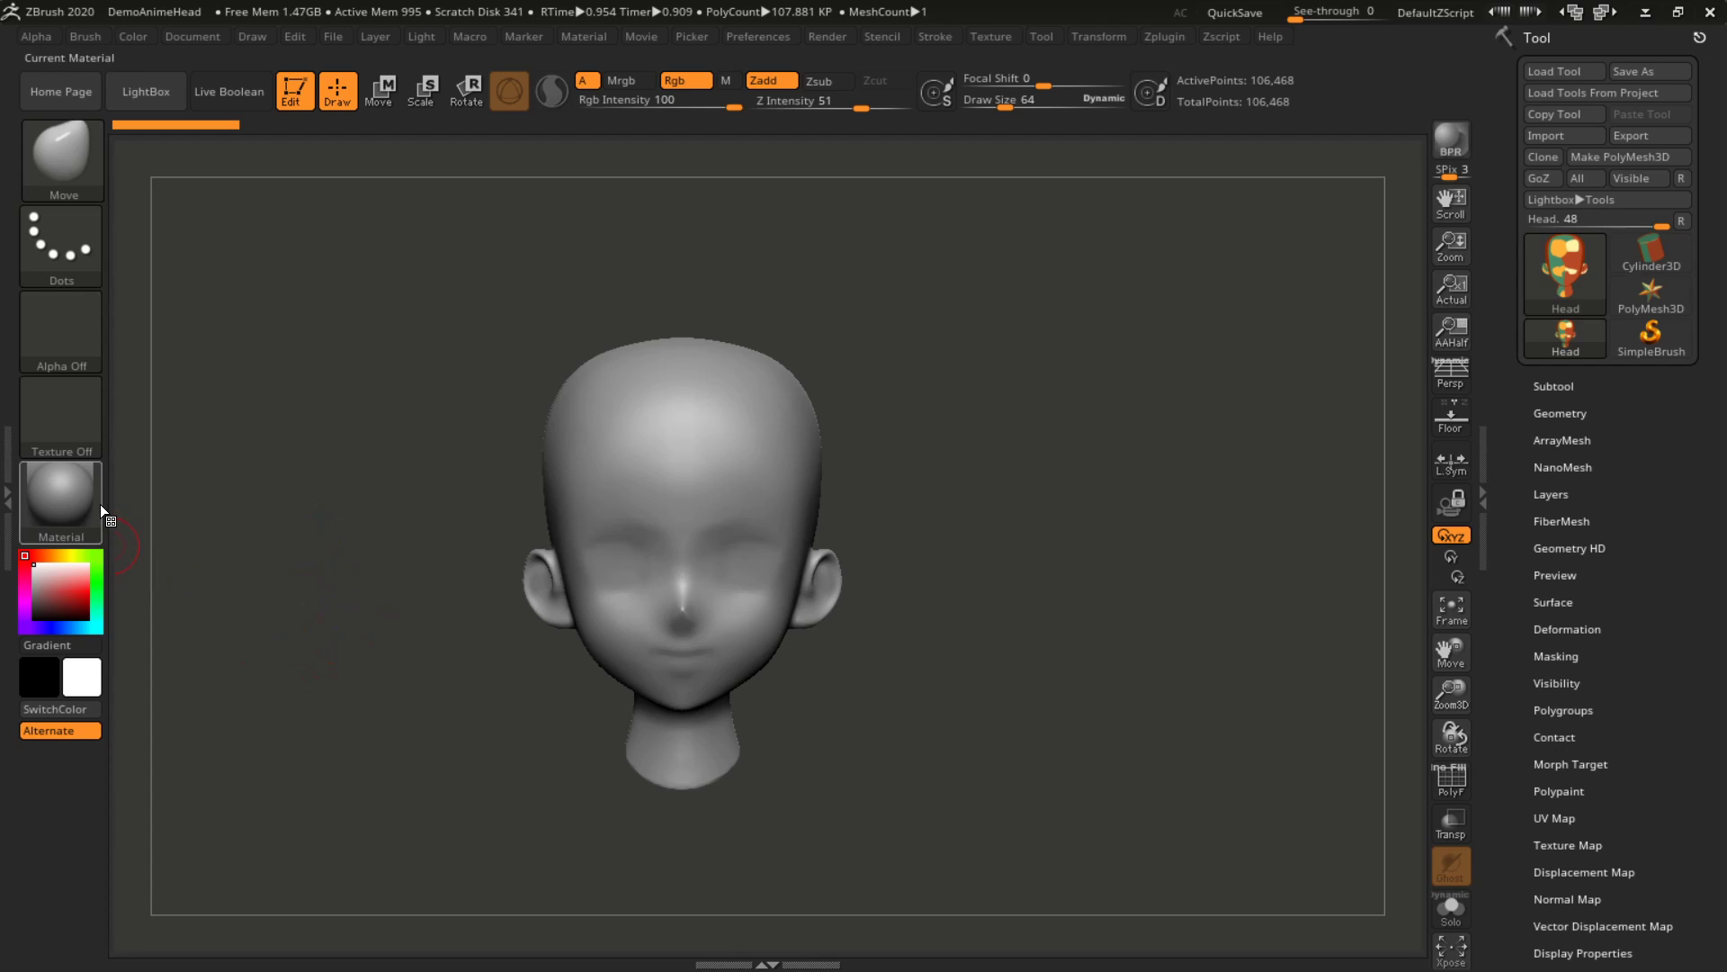
Expand the collapsed side tray and remove the Brush palette docked in it
click(13, 499)
double_click(13, 500)
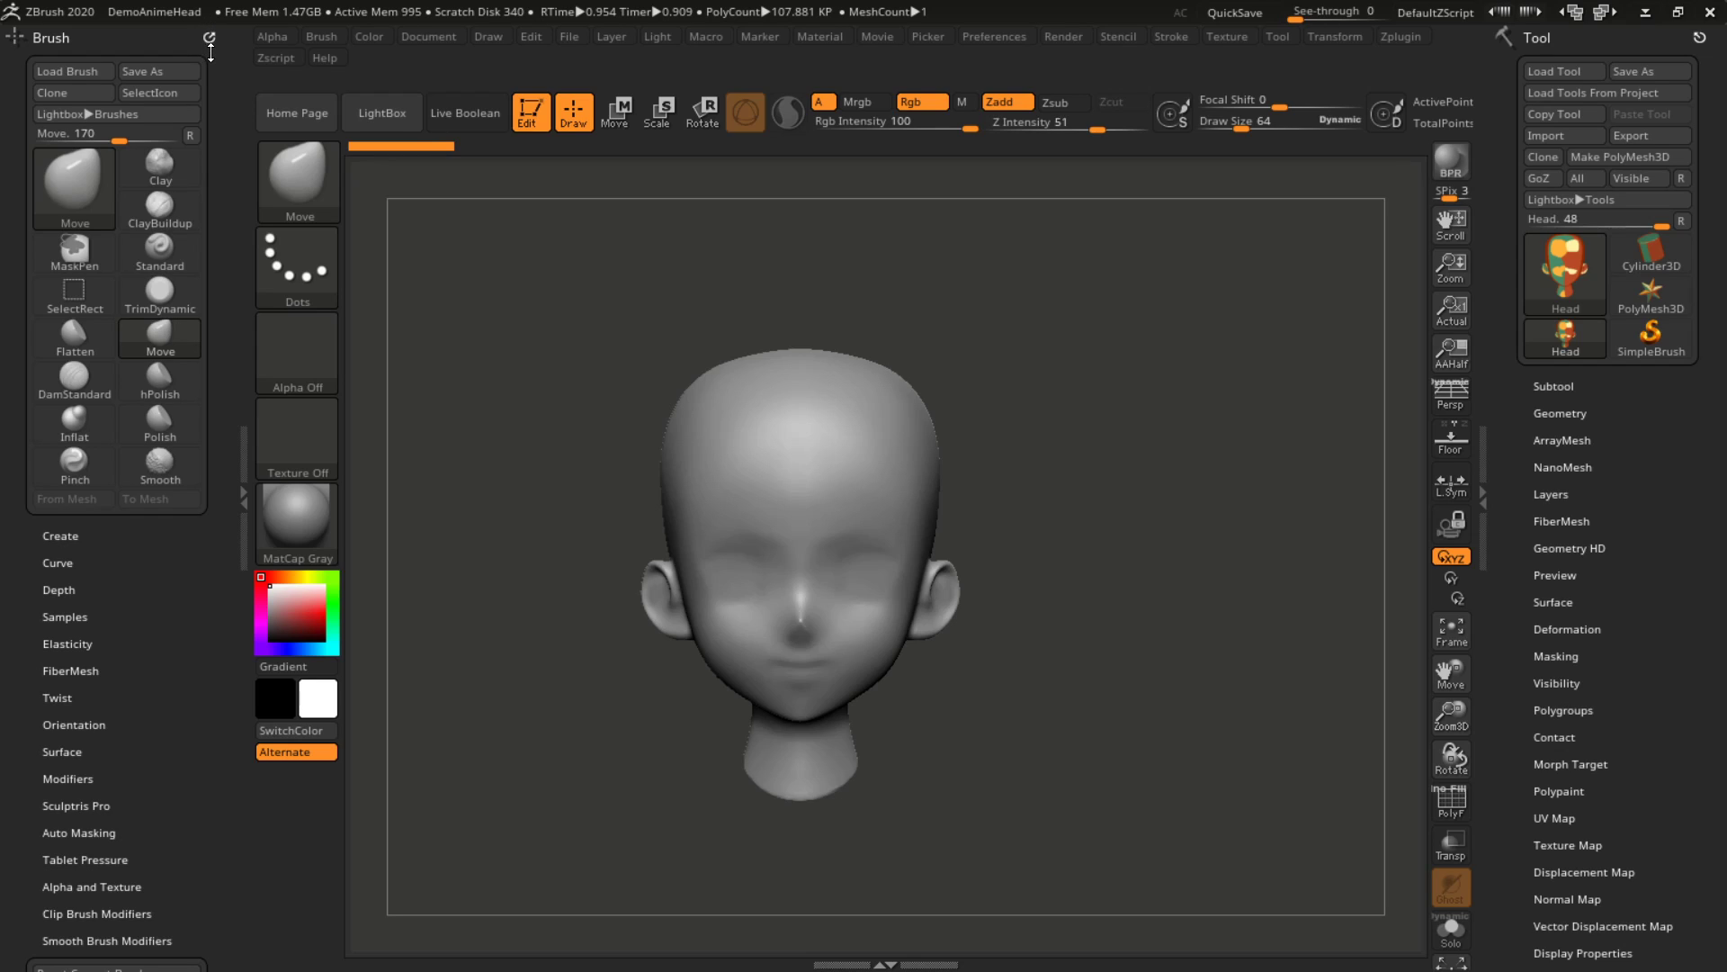
mouse_move(208, 38)
mouse_down()
mouse_move(226, 95)
mouse_move(437, 376)
mouse_move(698, 382)
mouse_move(678, 239)
mouse_move(679, 256)
mouse_up()
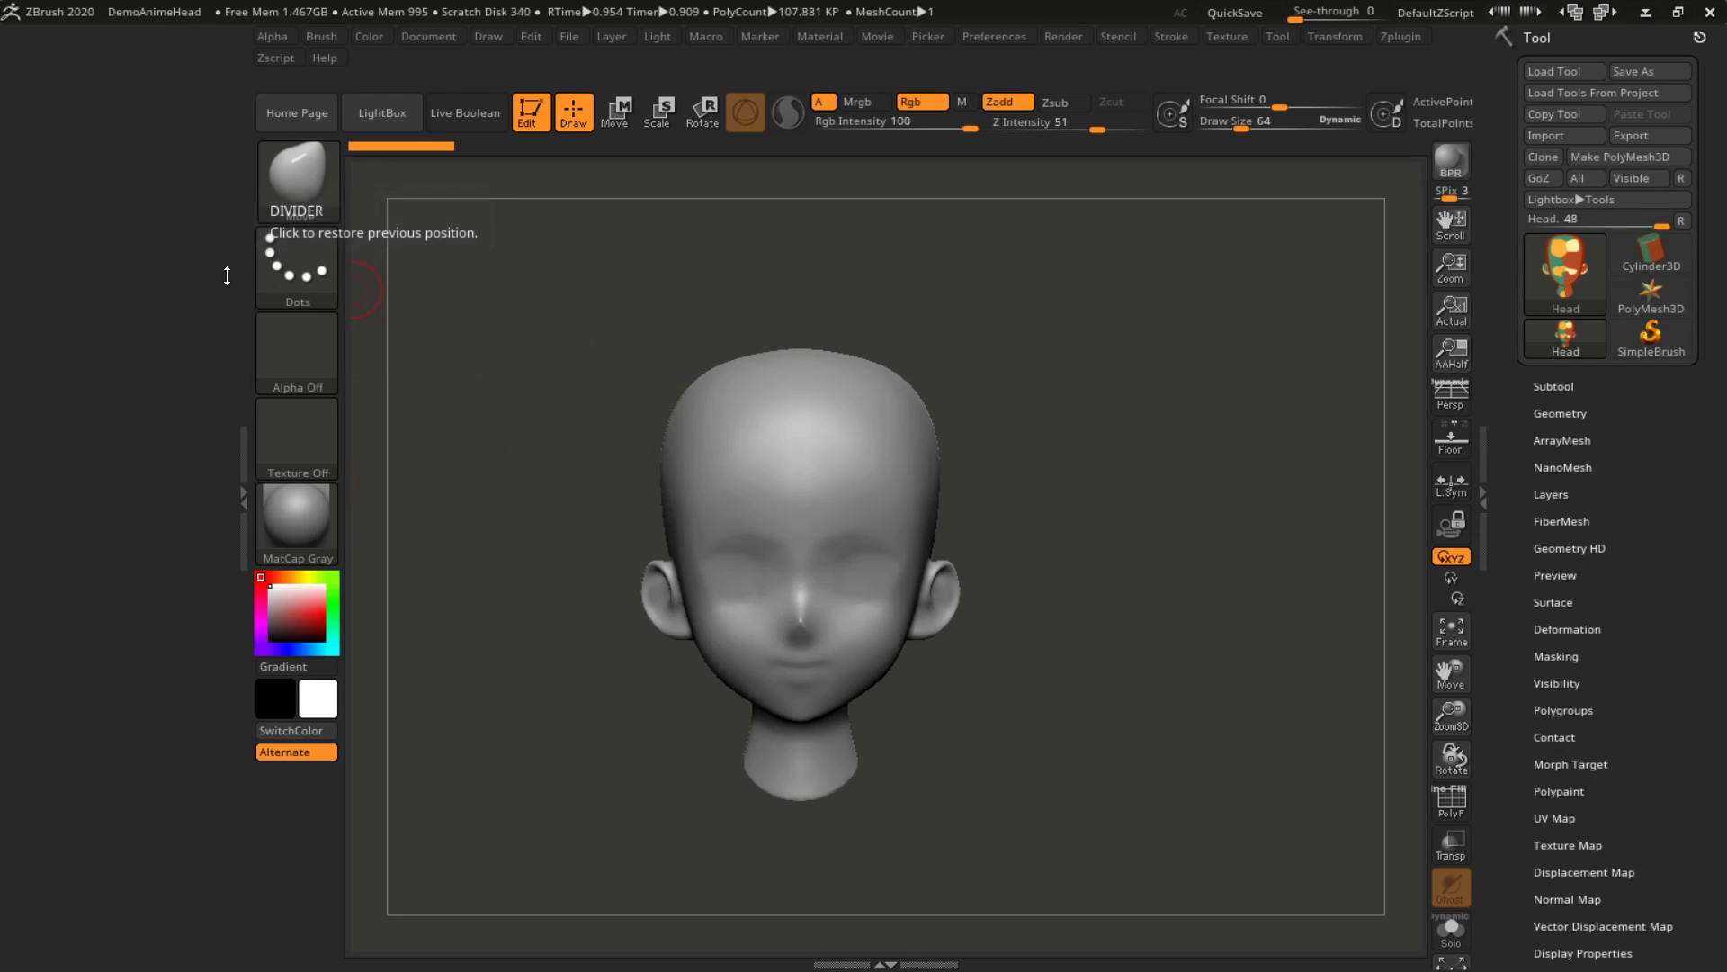
Dock the Brush palette in the empty side tray and remove it again
click(322, 40)
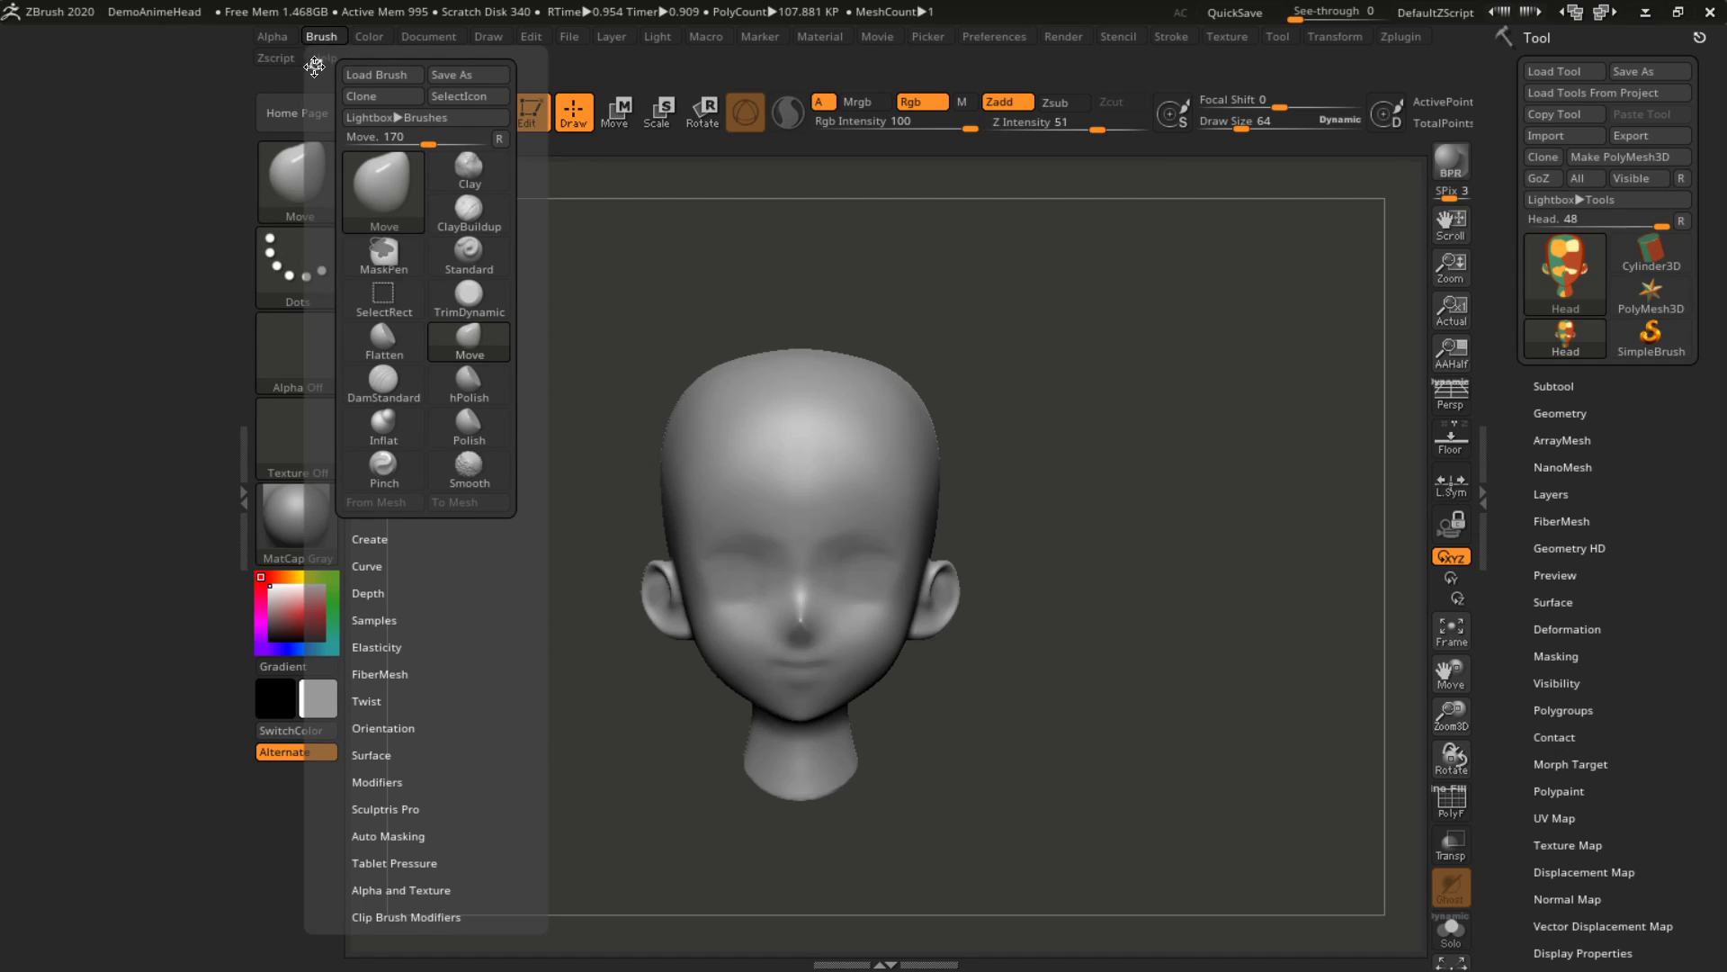
mouse_move(313, 65)
mouse_down()
mouse_move(317, 85)
mouse_move(165, 137)
mouse_move(100, 132)
mouse_move(96, 156)
mouse_move(18, 184)
mouse_up()
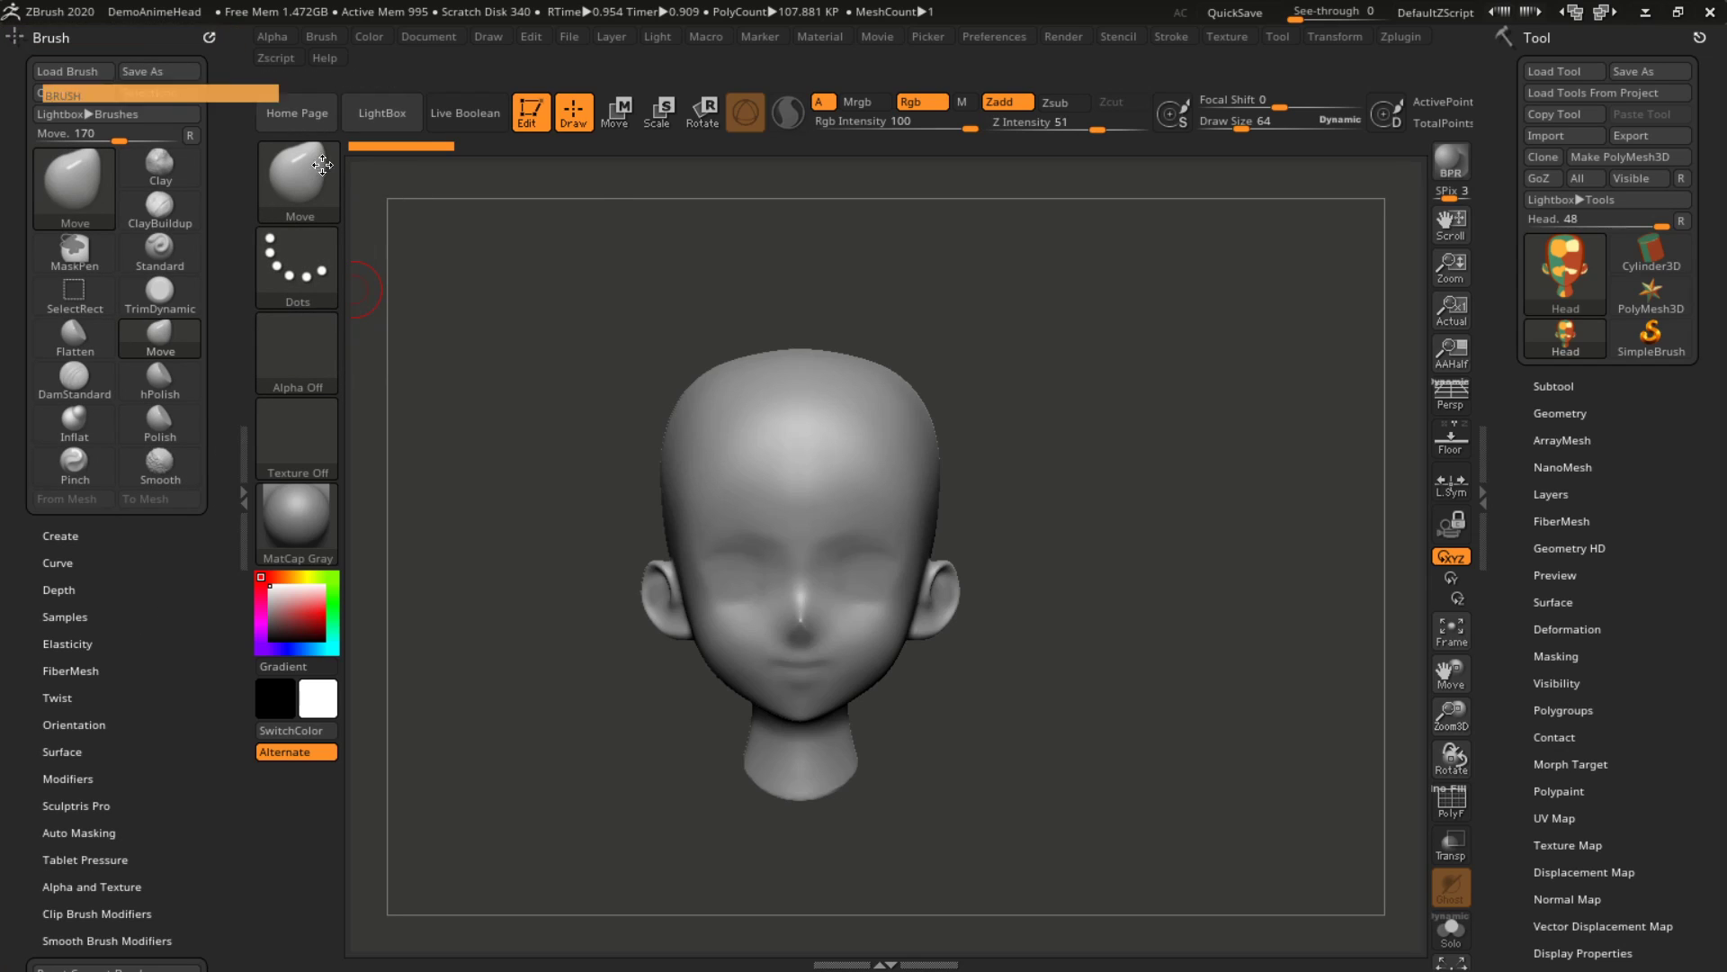
click(208, 42)
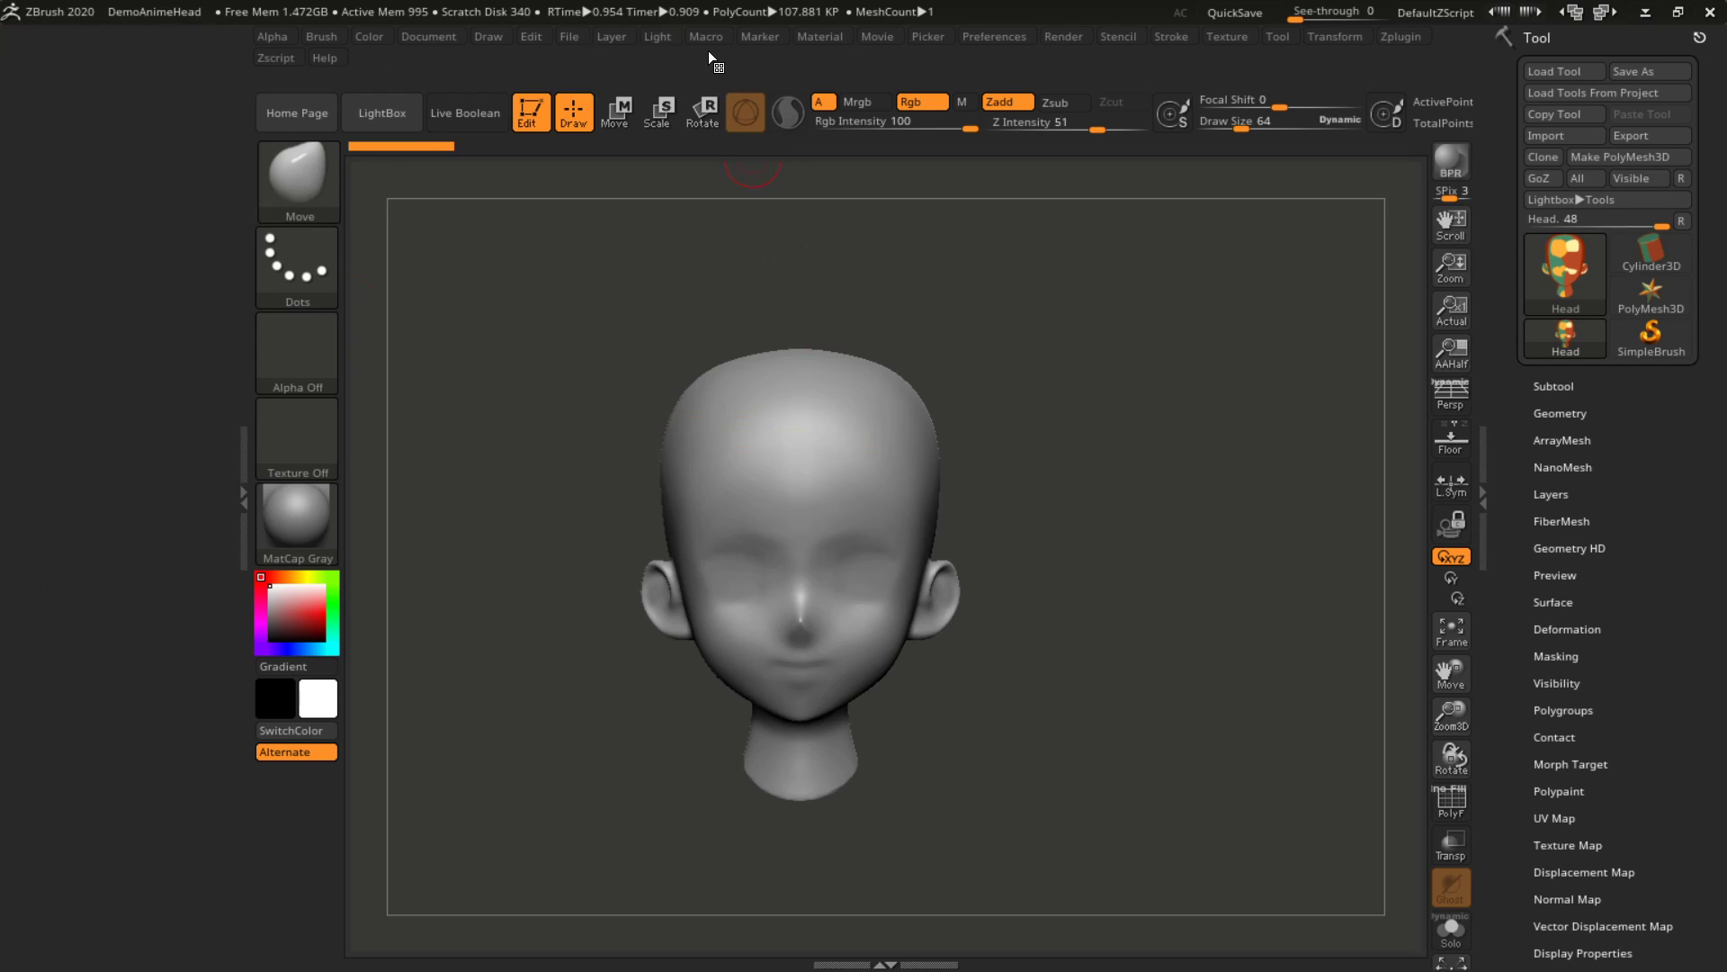
Dock the Preferences palette in the empty side tray and view its sections down to Decimation Master
click(1007, 41)
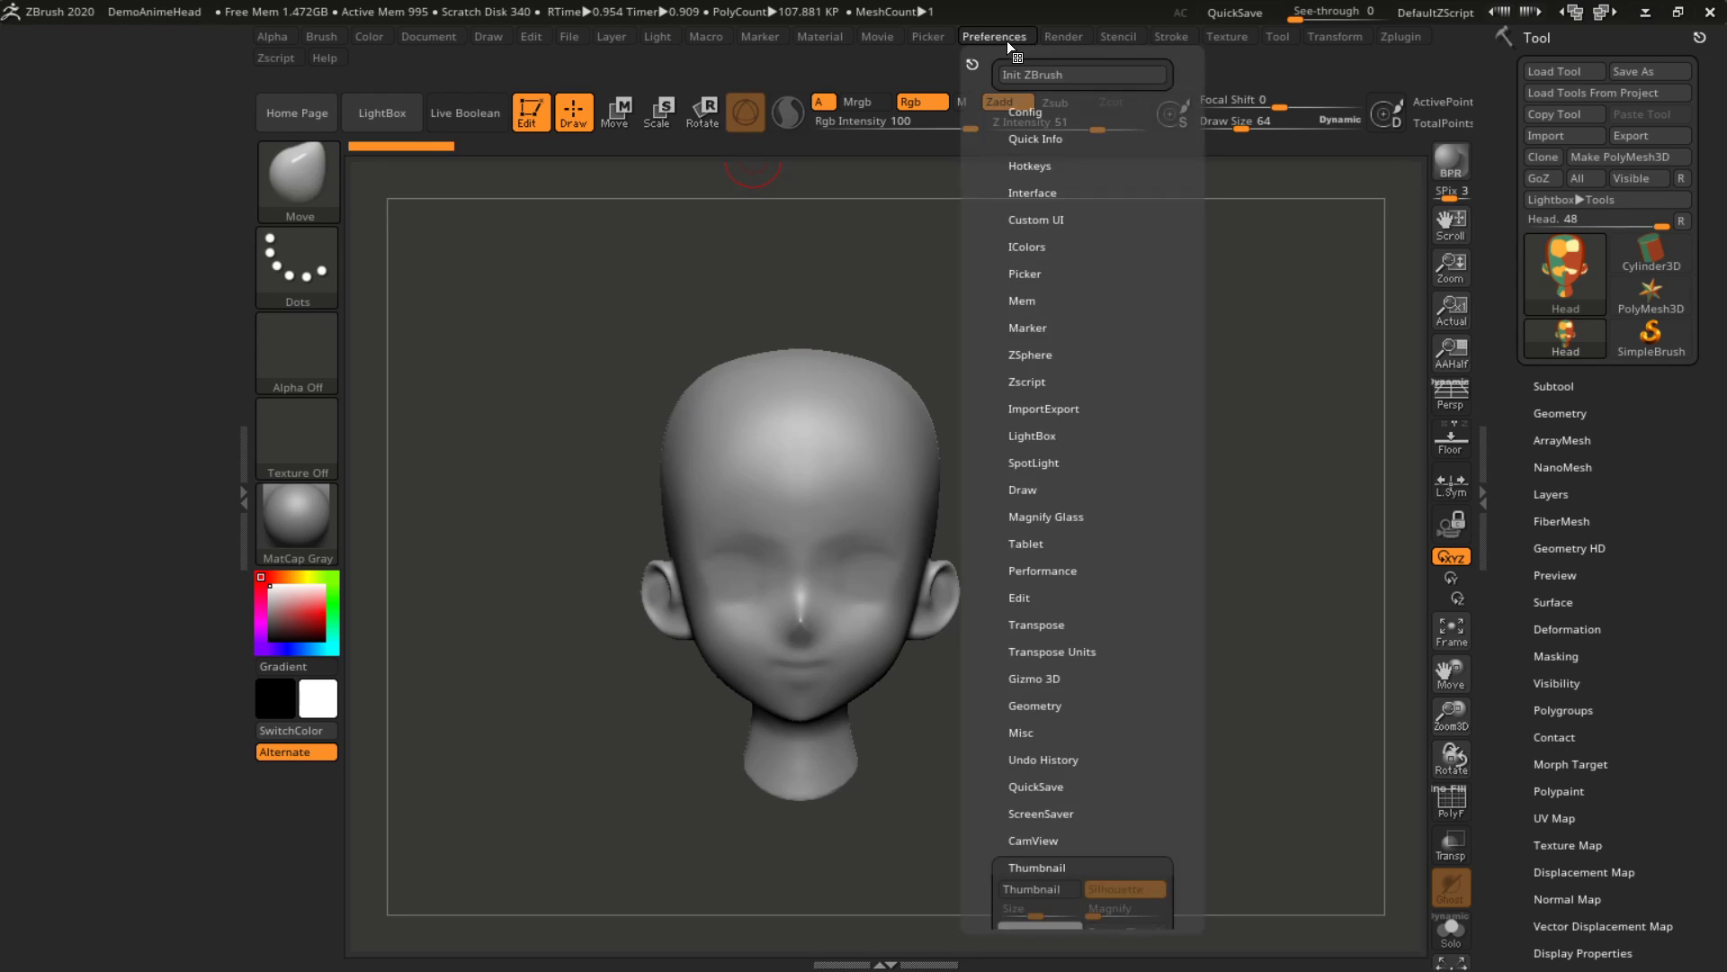
drag(973, 64, 280, 240)
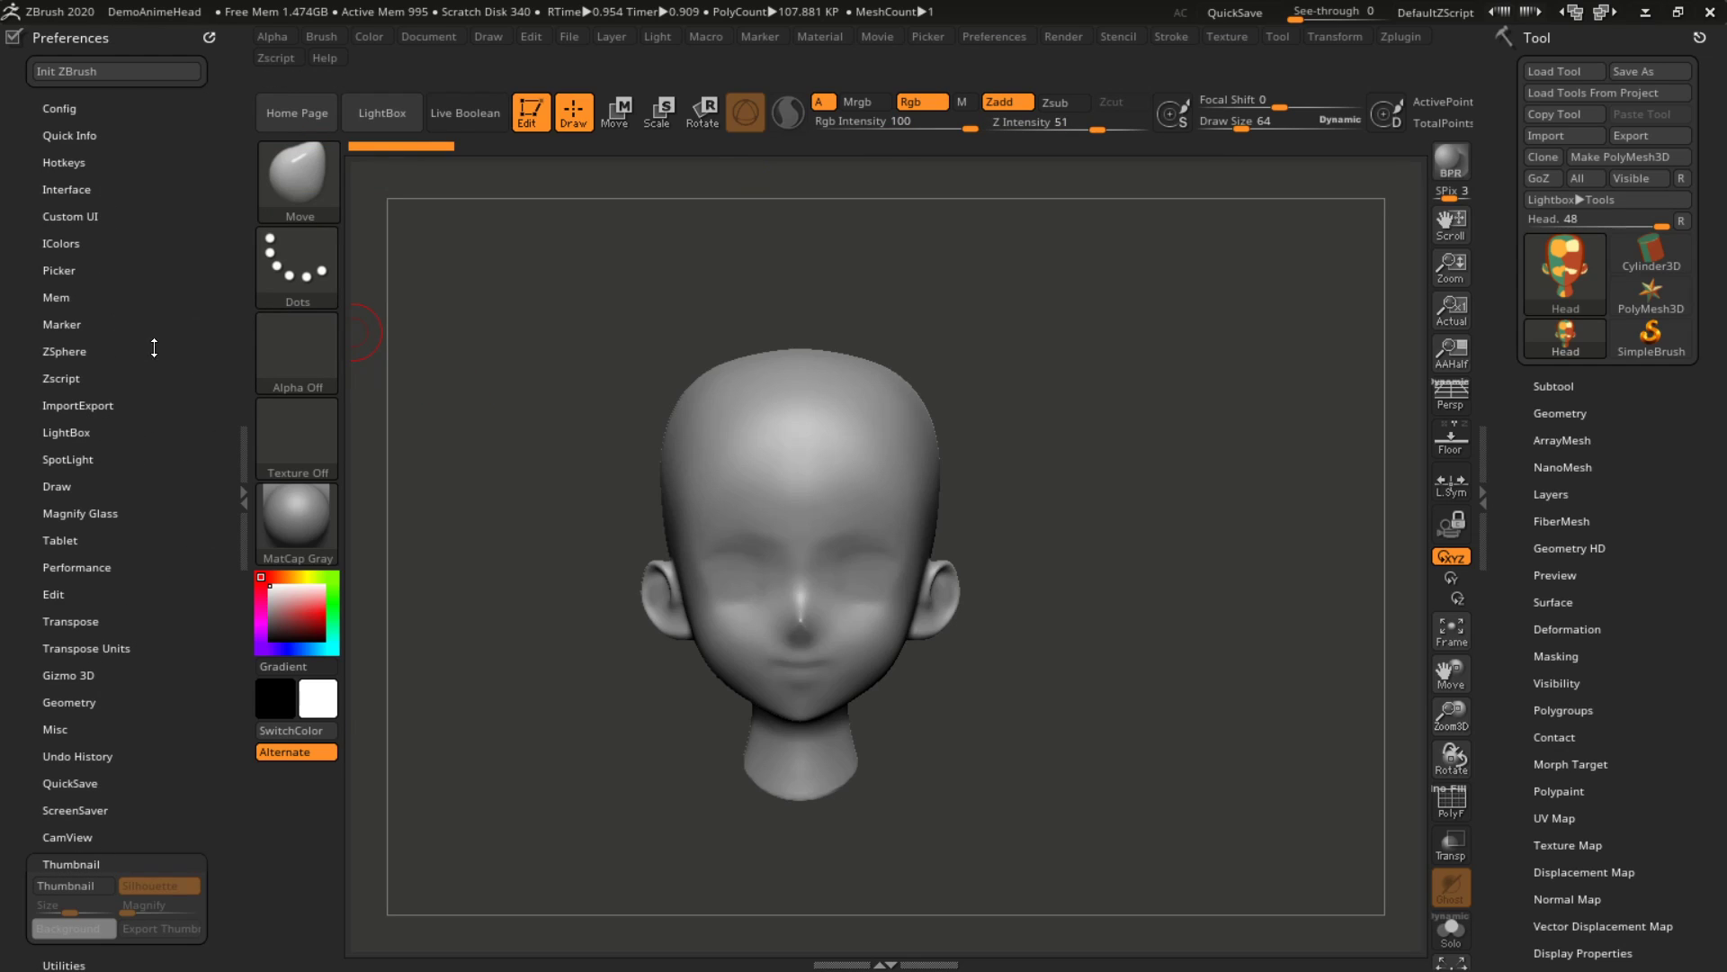
drag(157, 416, 153, 629)
drag(149, 718, 159, 648)
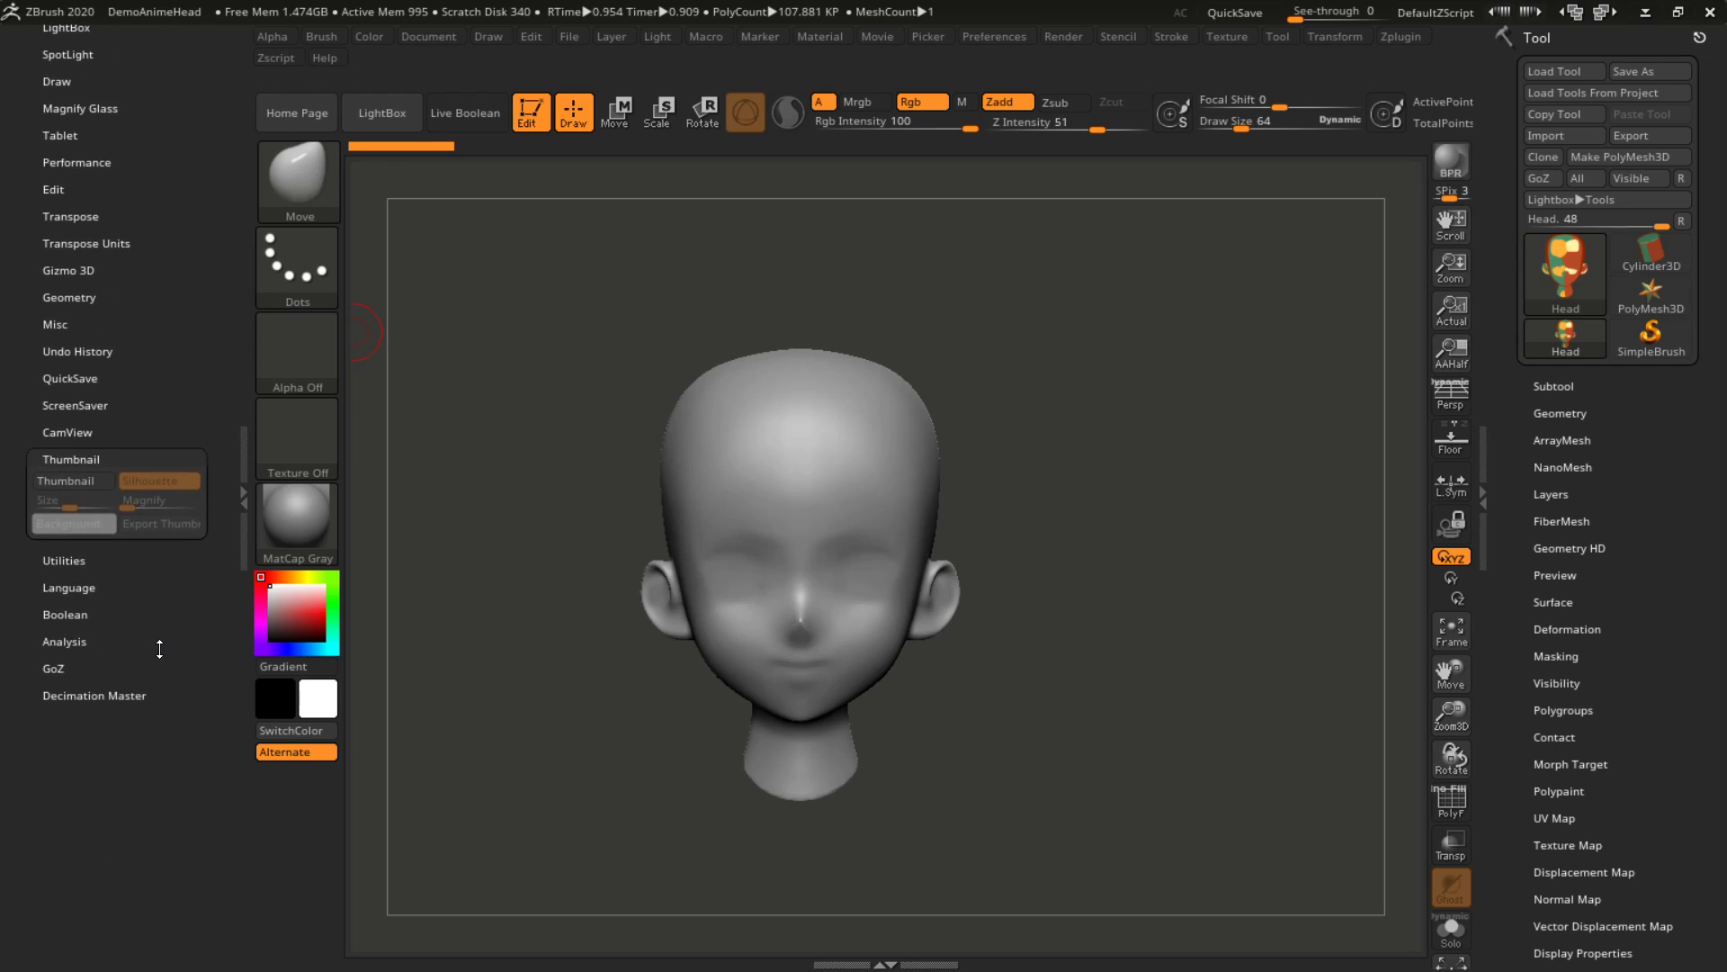
Dock the Brush palette in the same tray as Preferences, then remove it so only Preferences stays docked
click(307, 36)
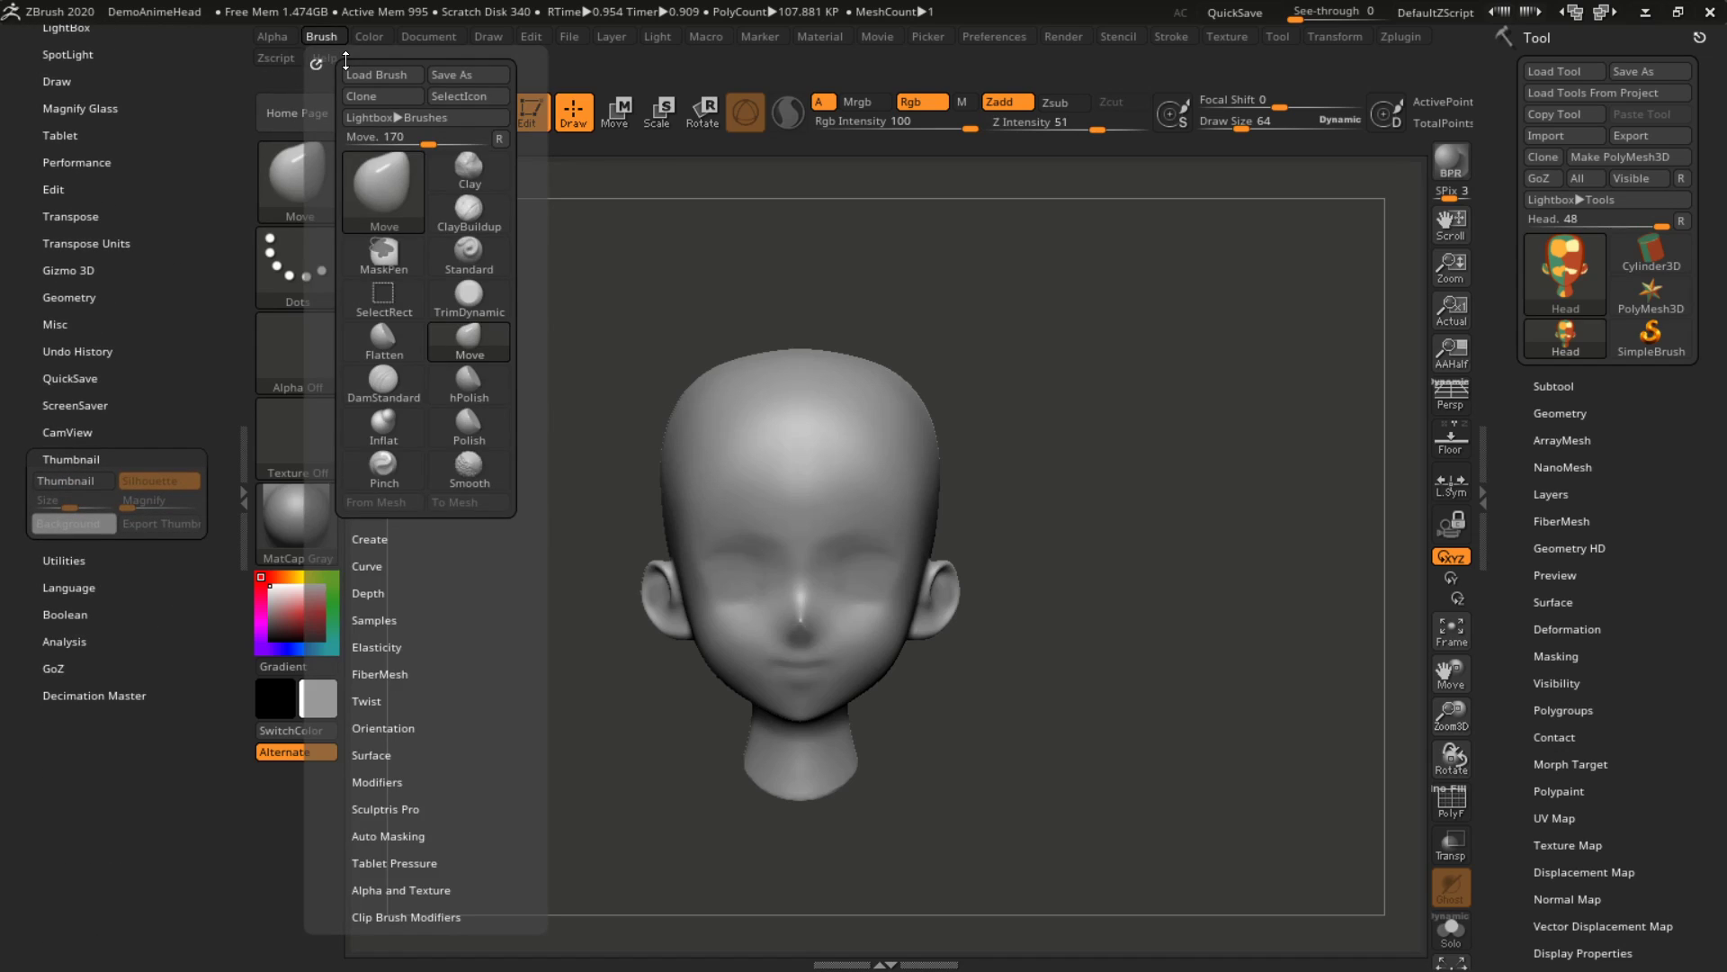
drag(315, 58, 180, 855)
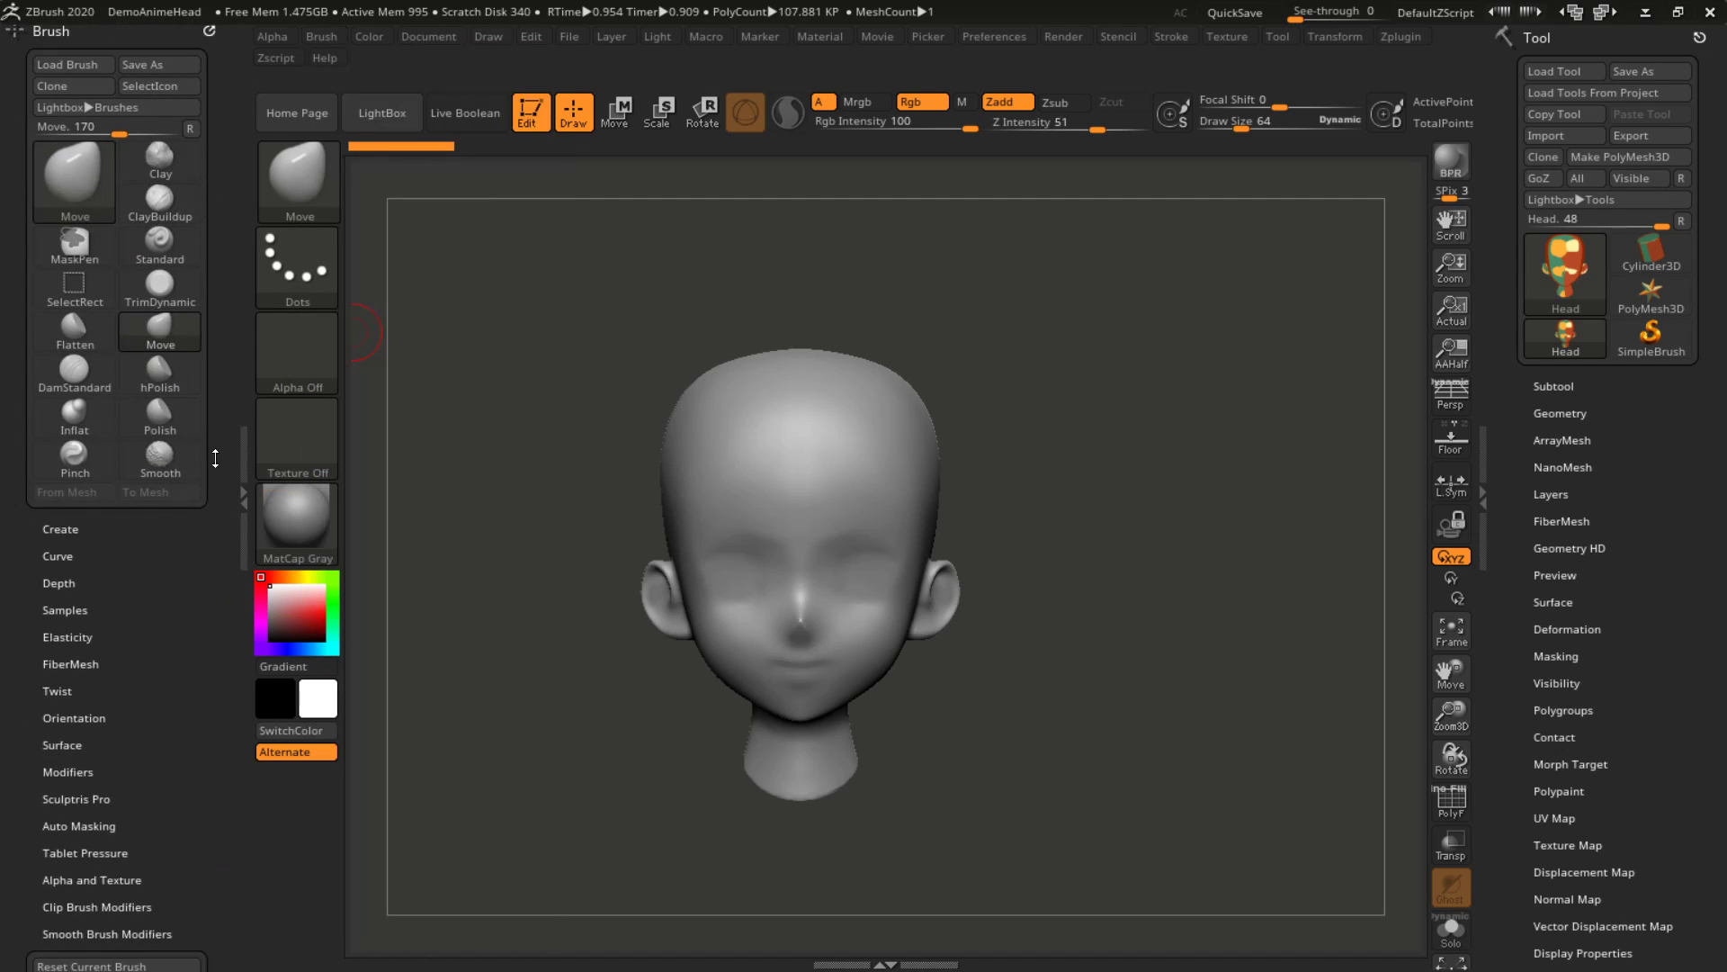
mouse_move(139, 629)
mouse_down()
mouse_move(138, 778)
mouse_move(138, 607)
mouse_up()
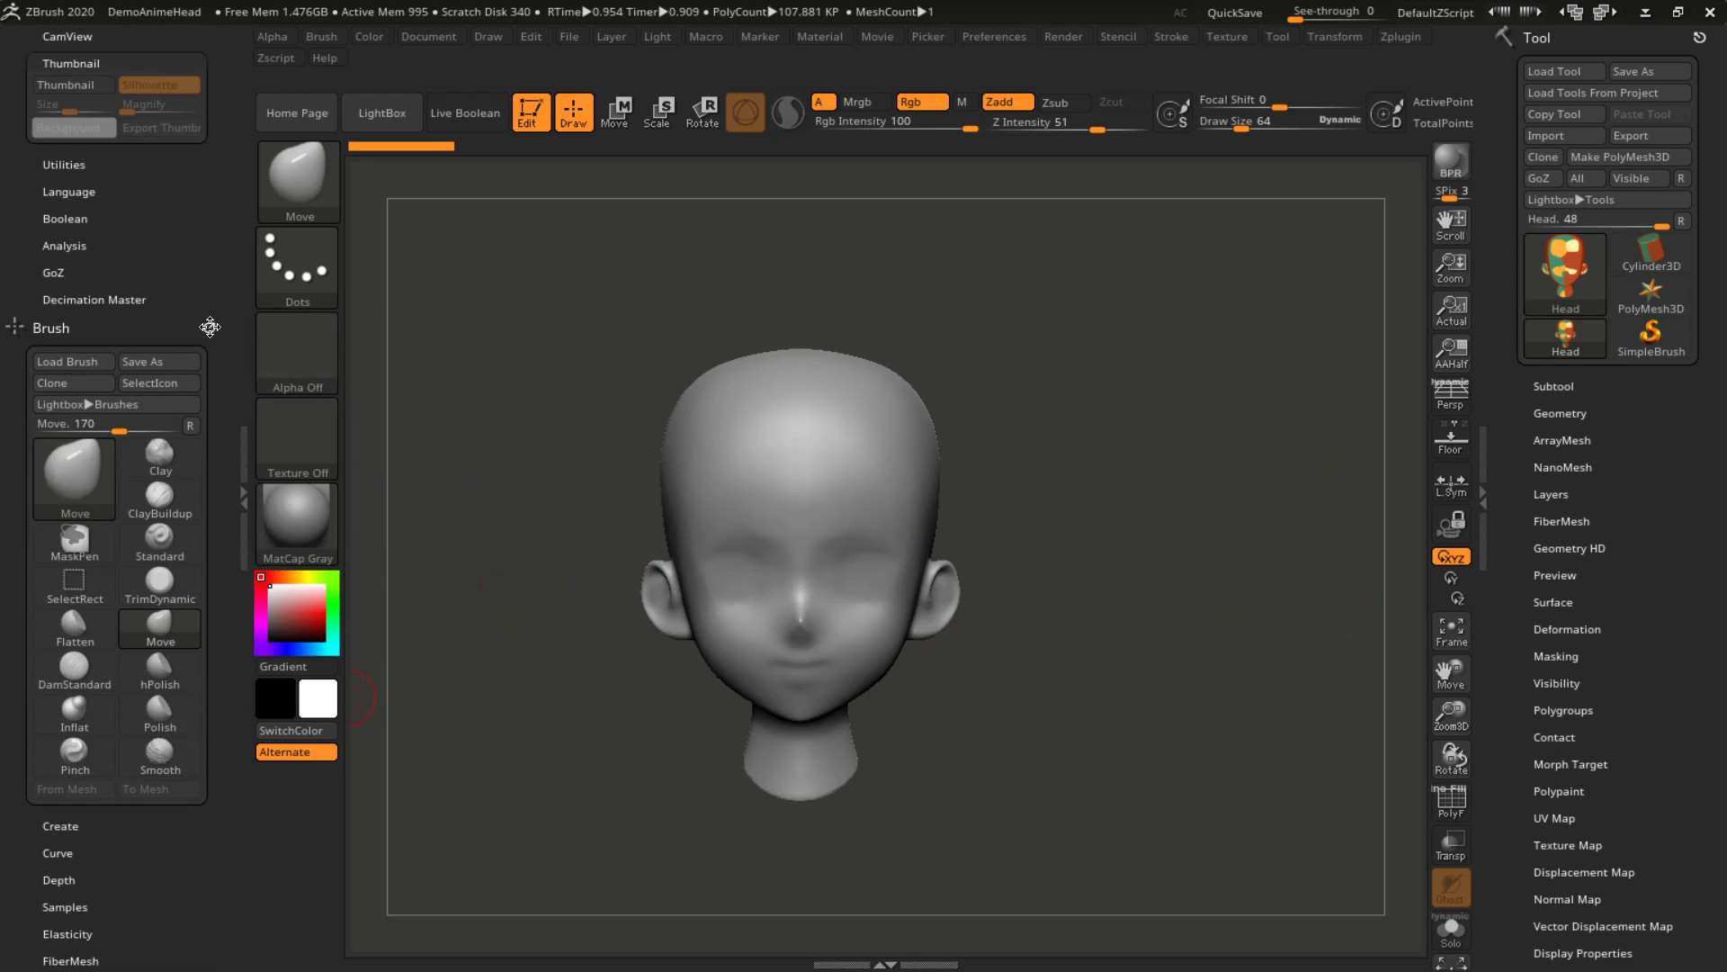
mouse_move(210, 326)
mouse_down()
mouse_move(643, 321)
mouse_move(620, 320)
mouse_up()
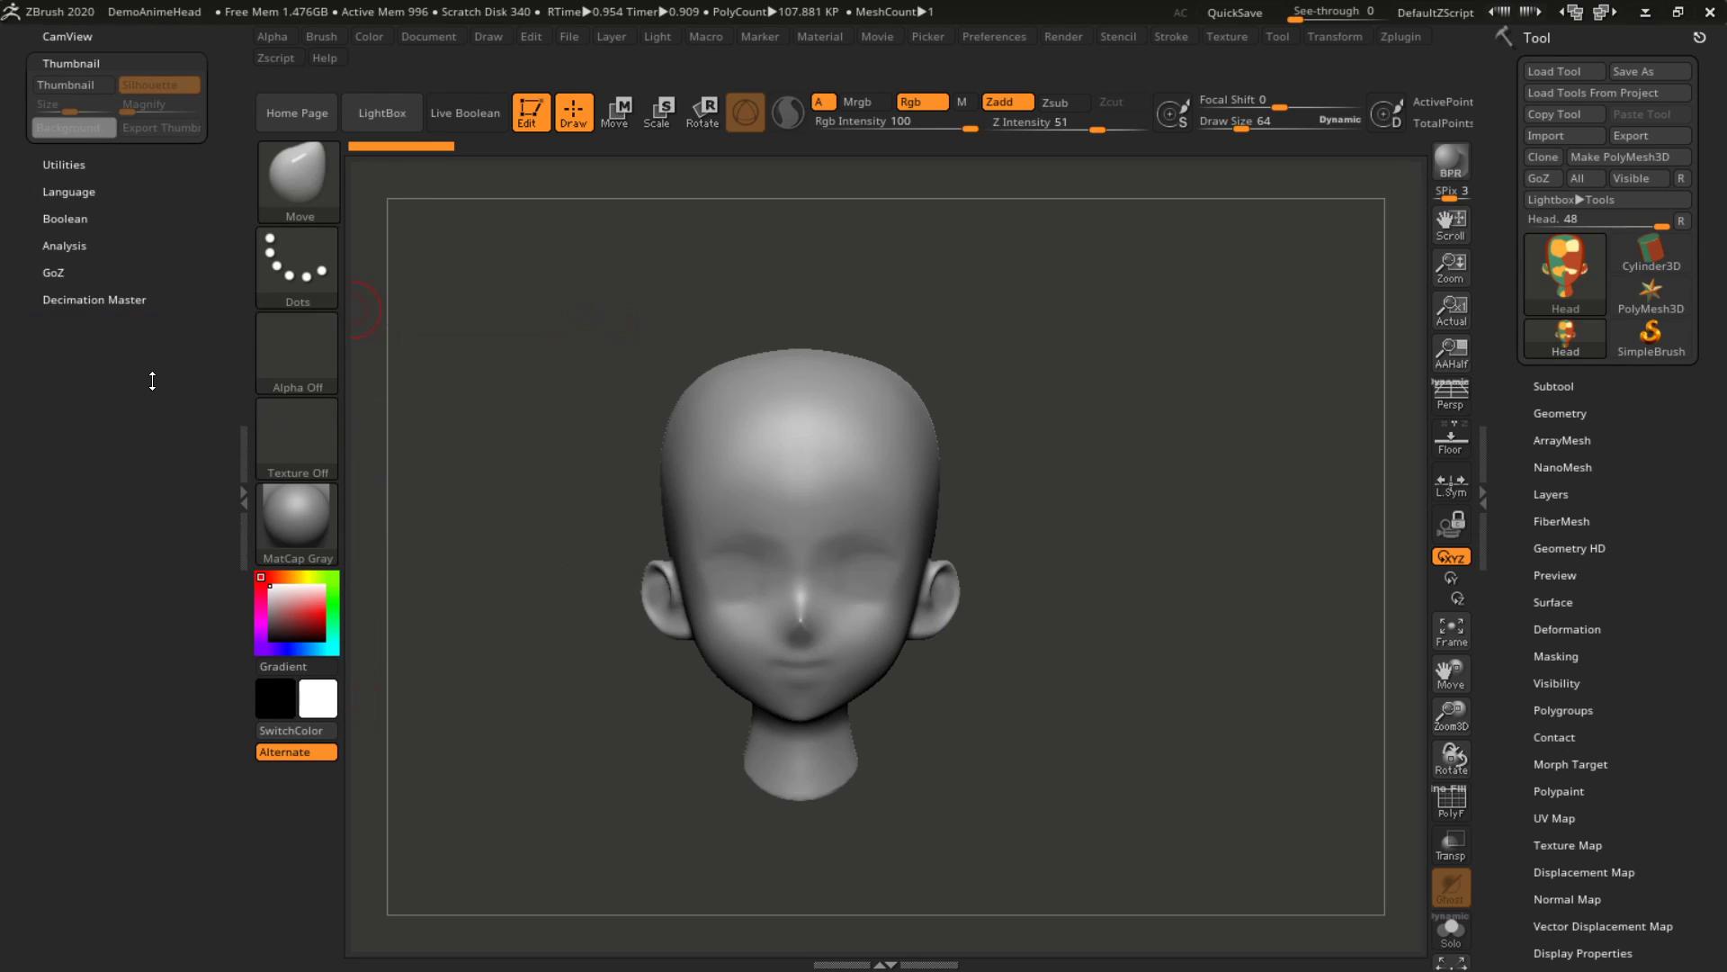
drag(154, 374, 153, 776)
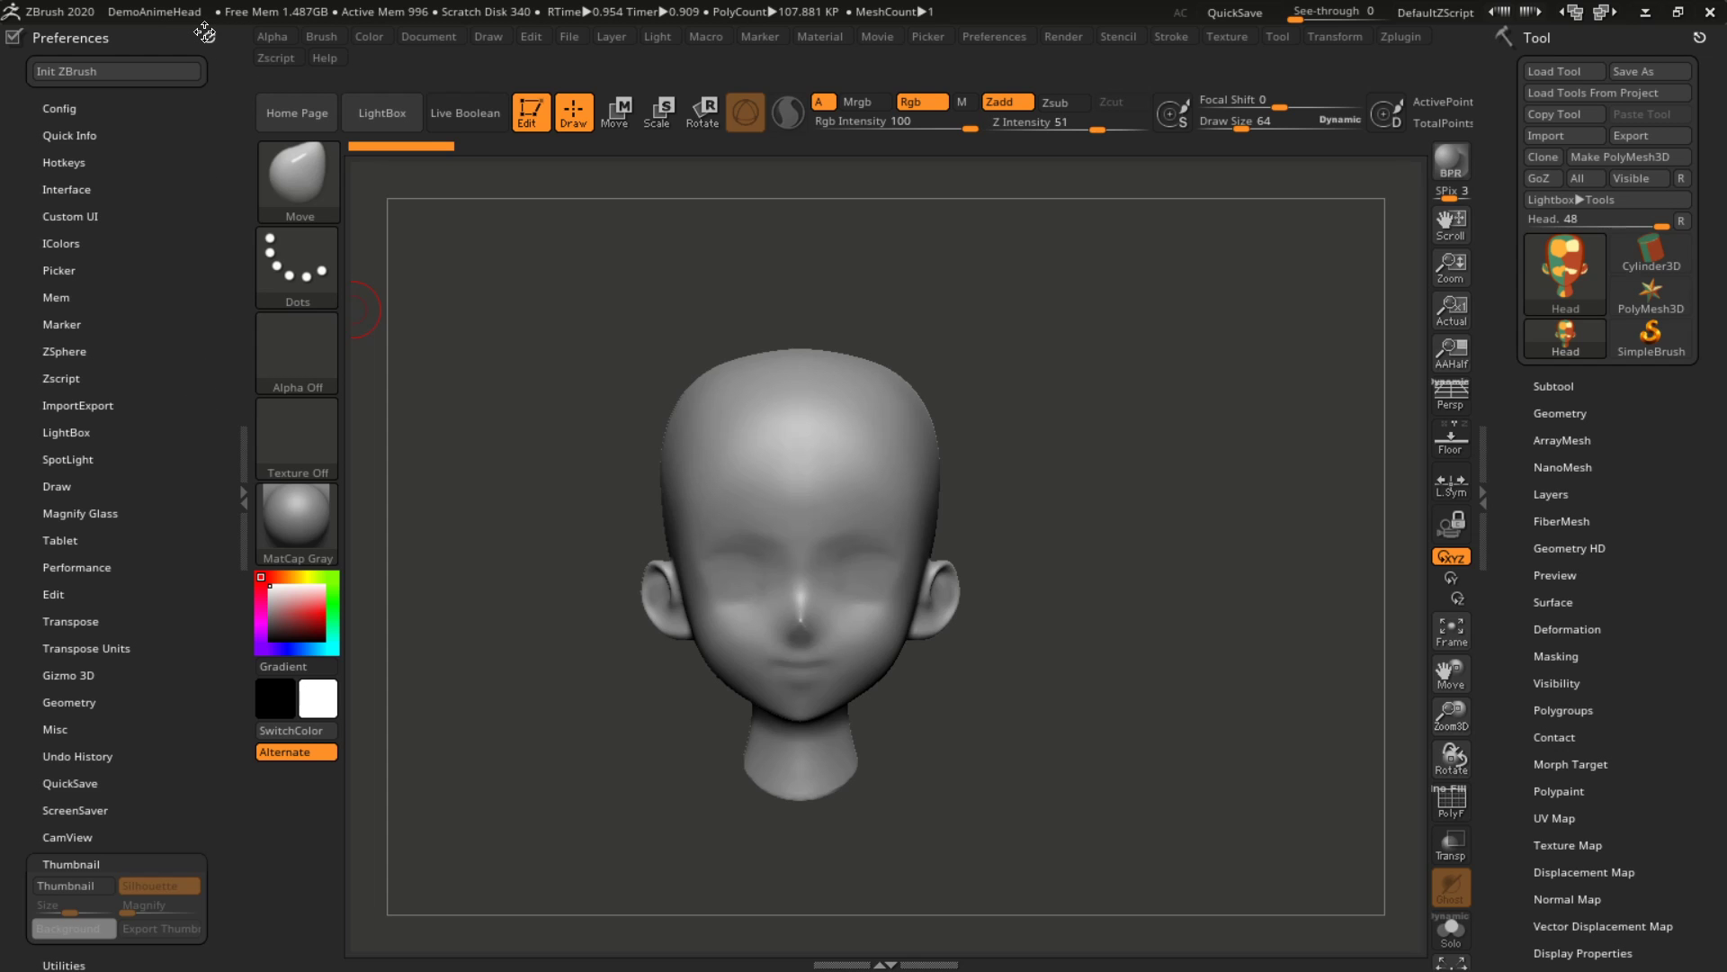
scroll(202, 249, down, 6)
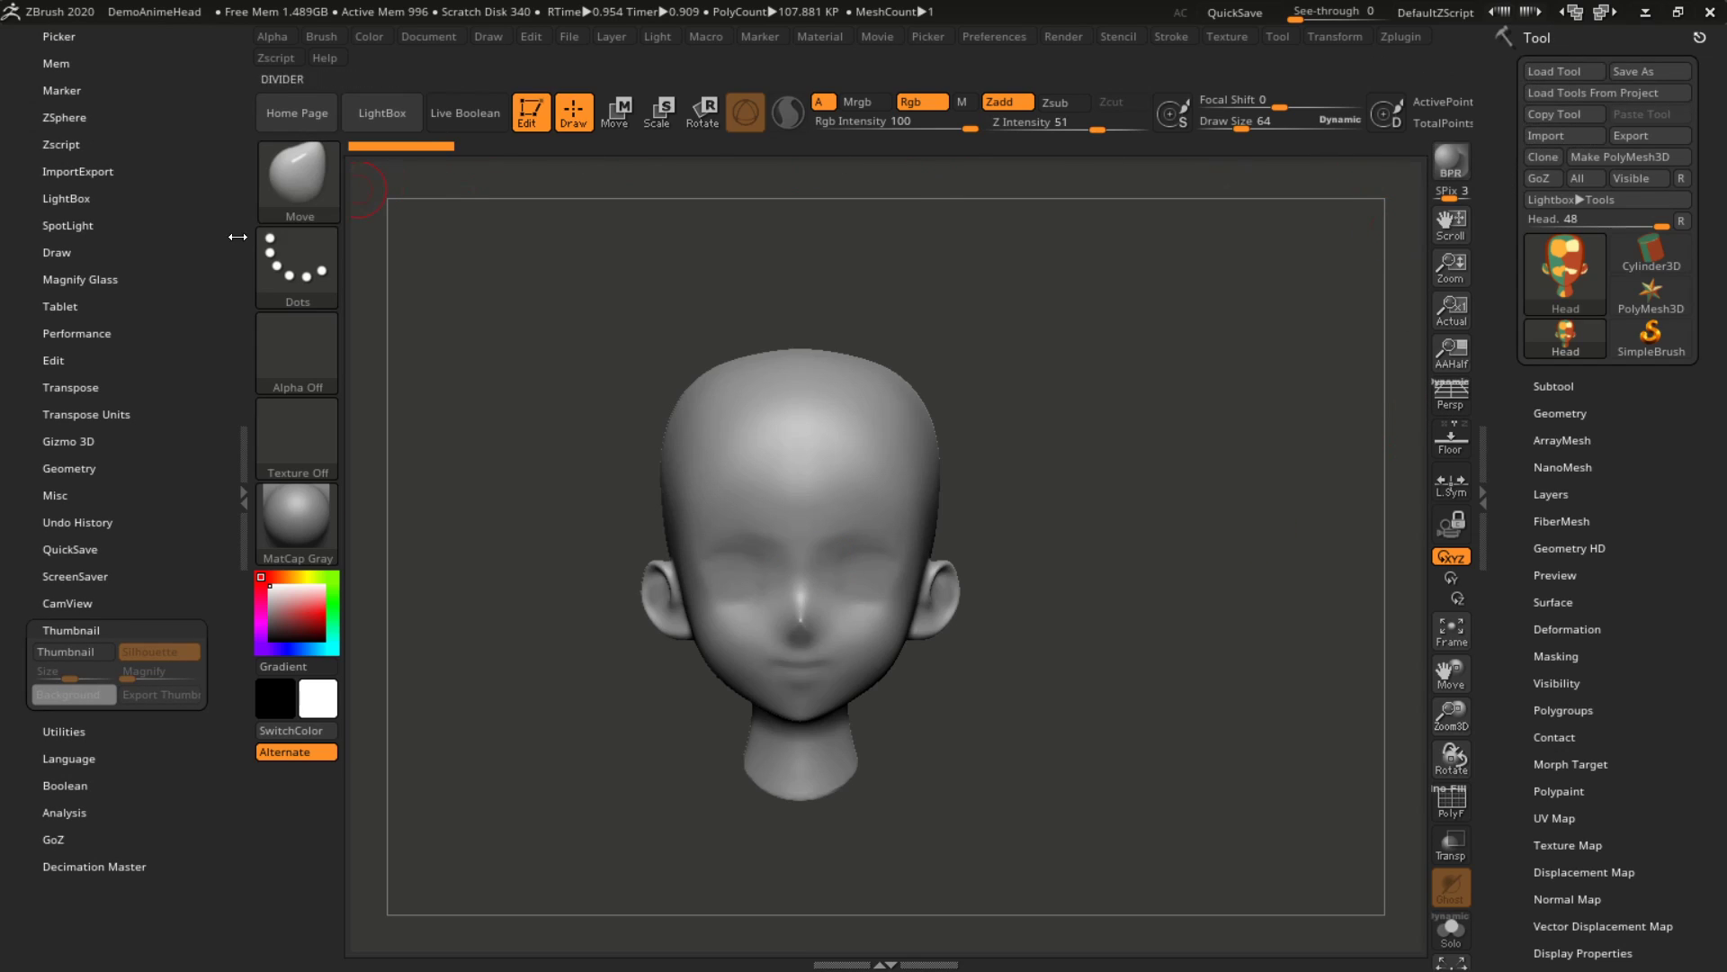
scroll(171, 501, up, 6)
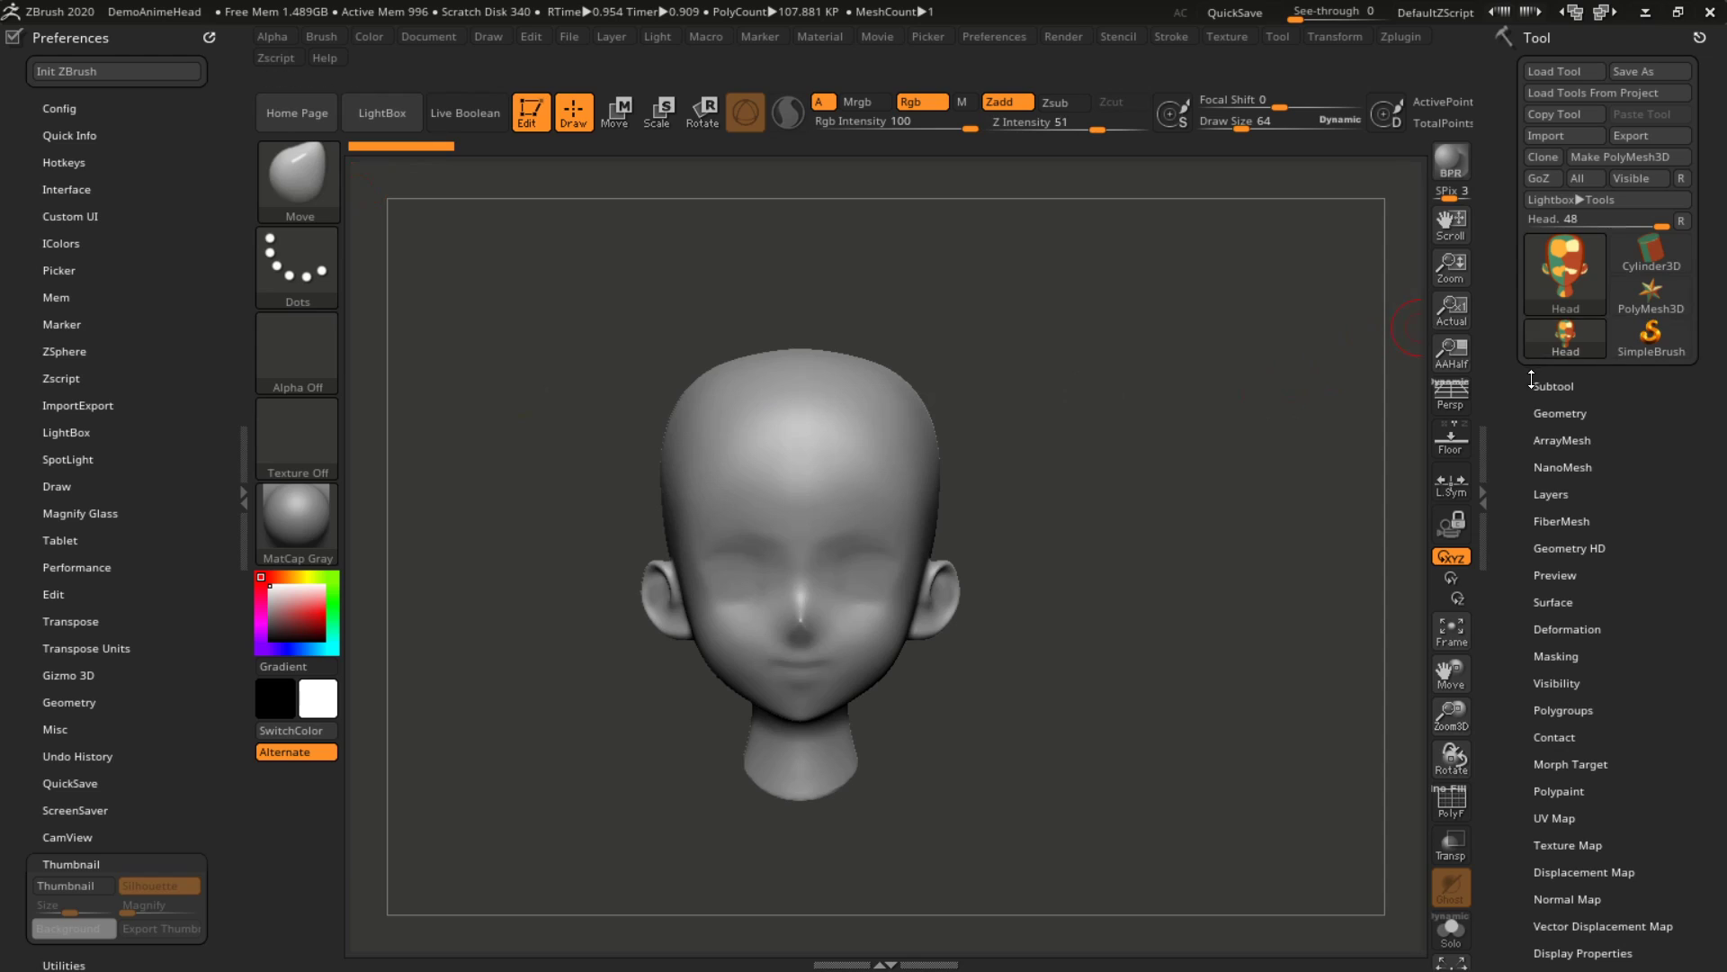
Remove the Tool palette from its tray, dock it back, and look through its sections
drag(1519, 406, 1512, 58)
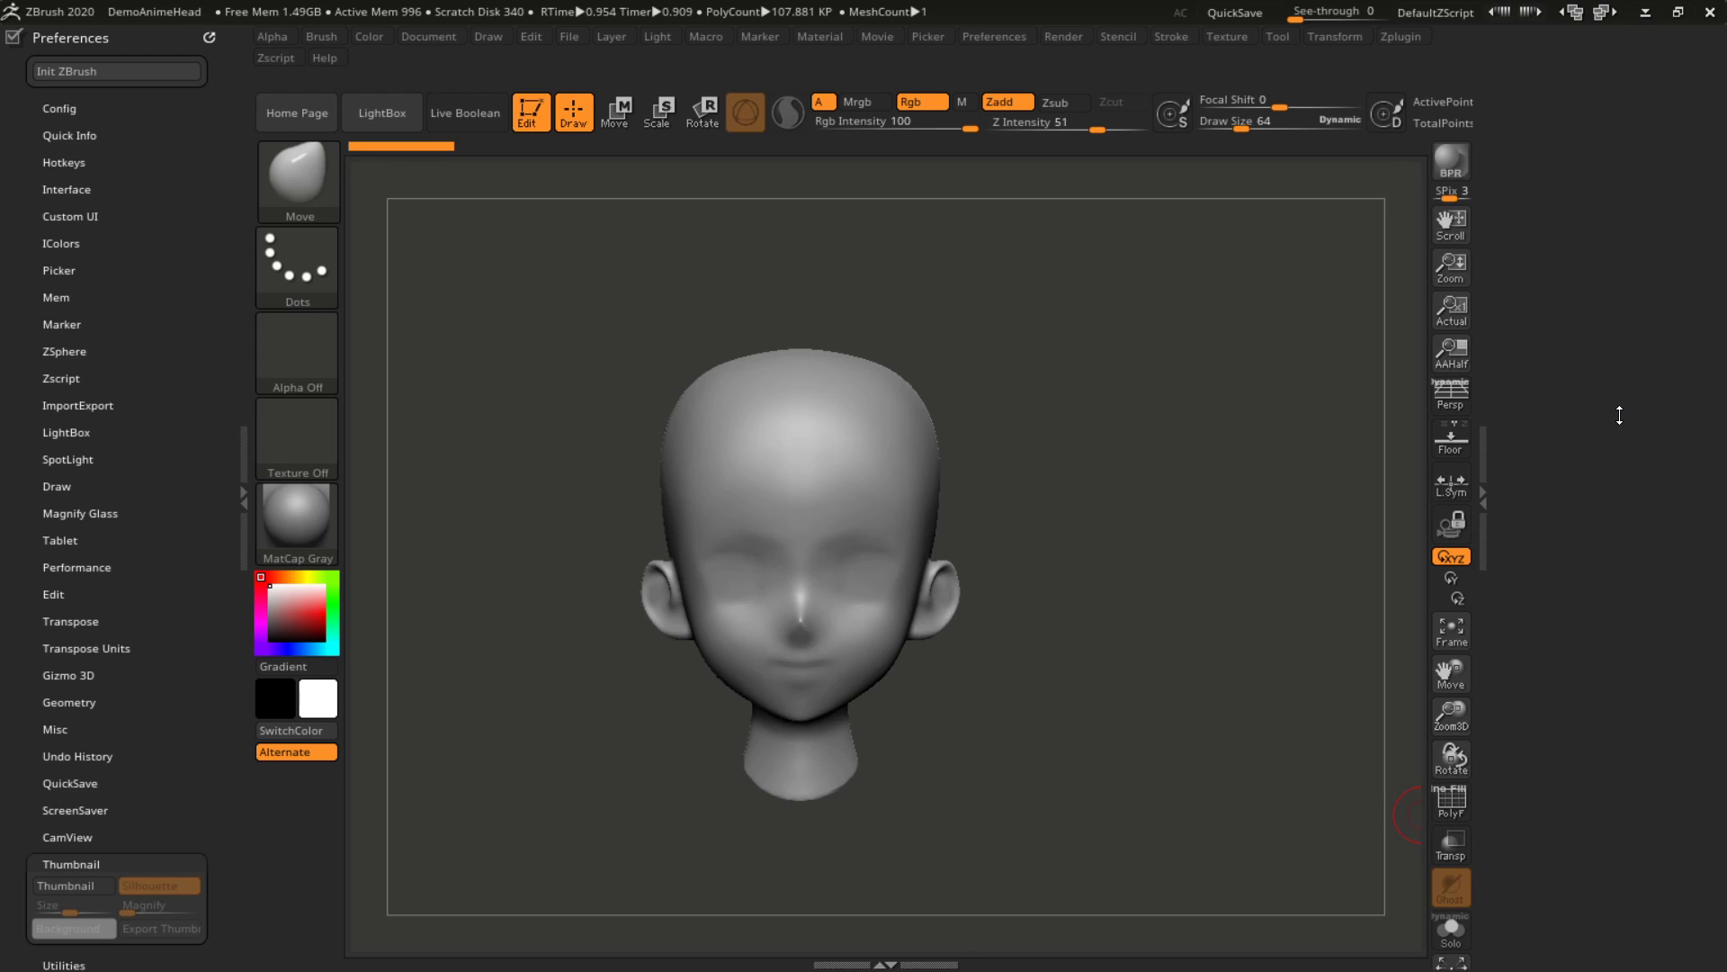
key(F1)
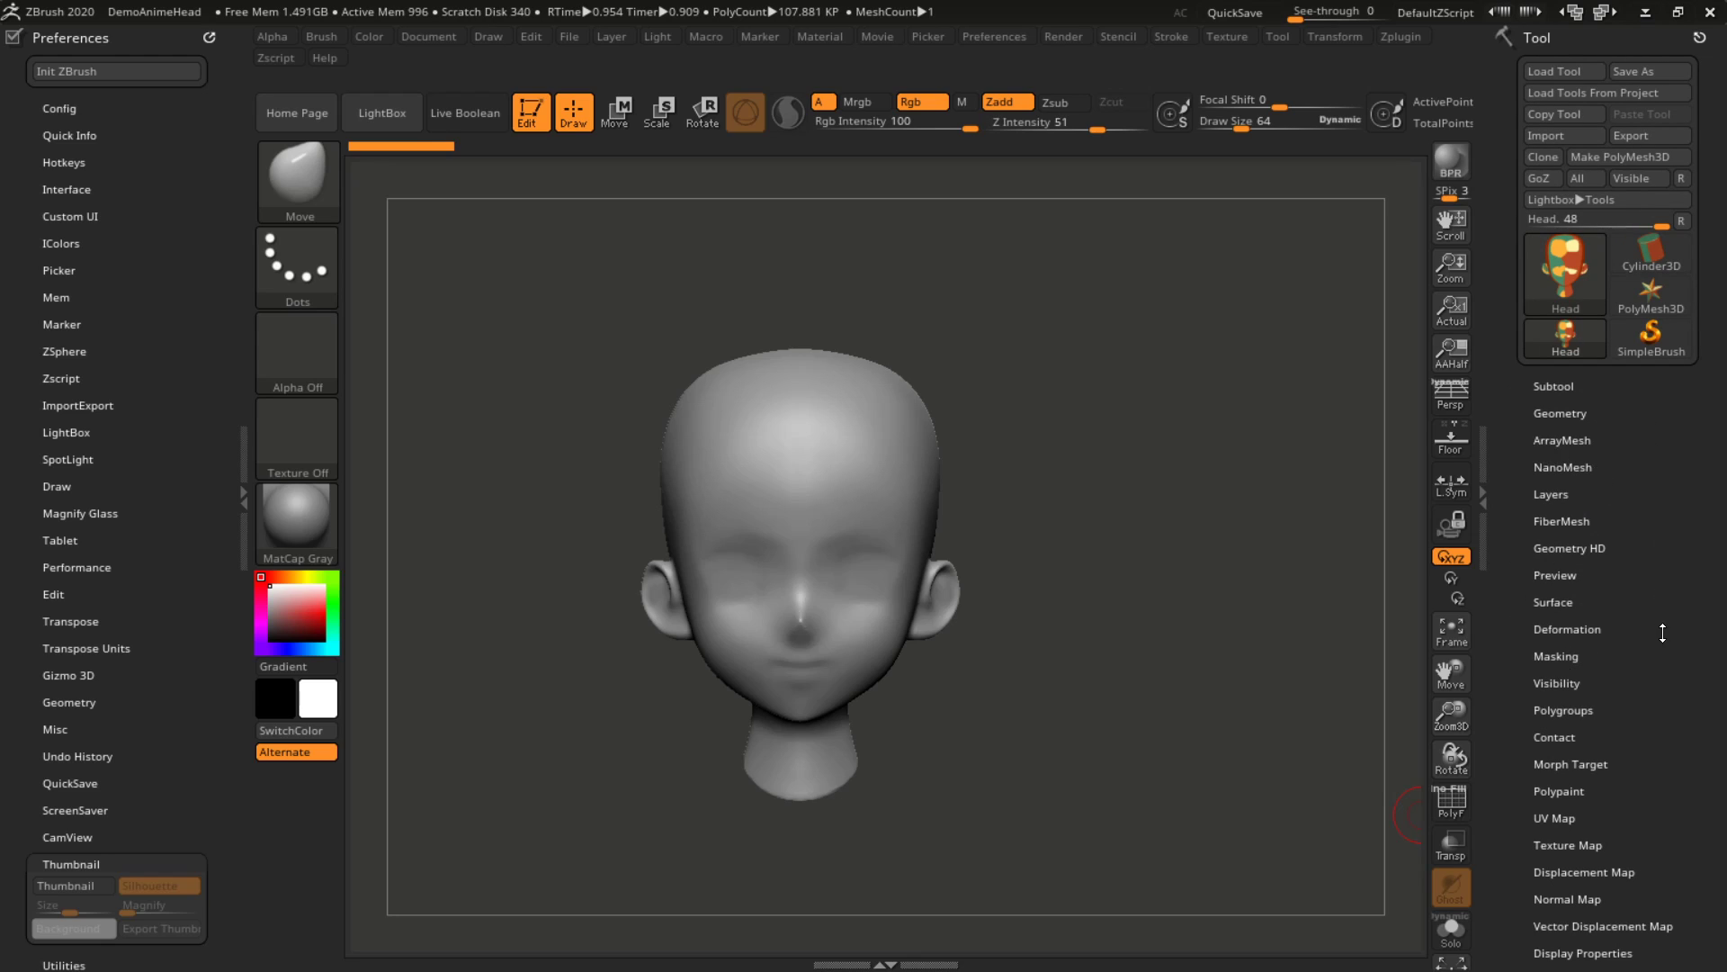
scroll(1675, 625, down, 10)
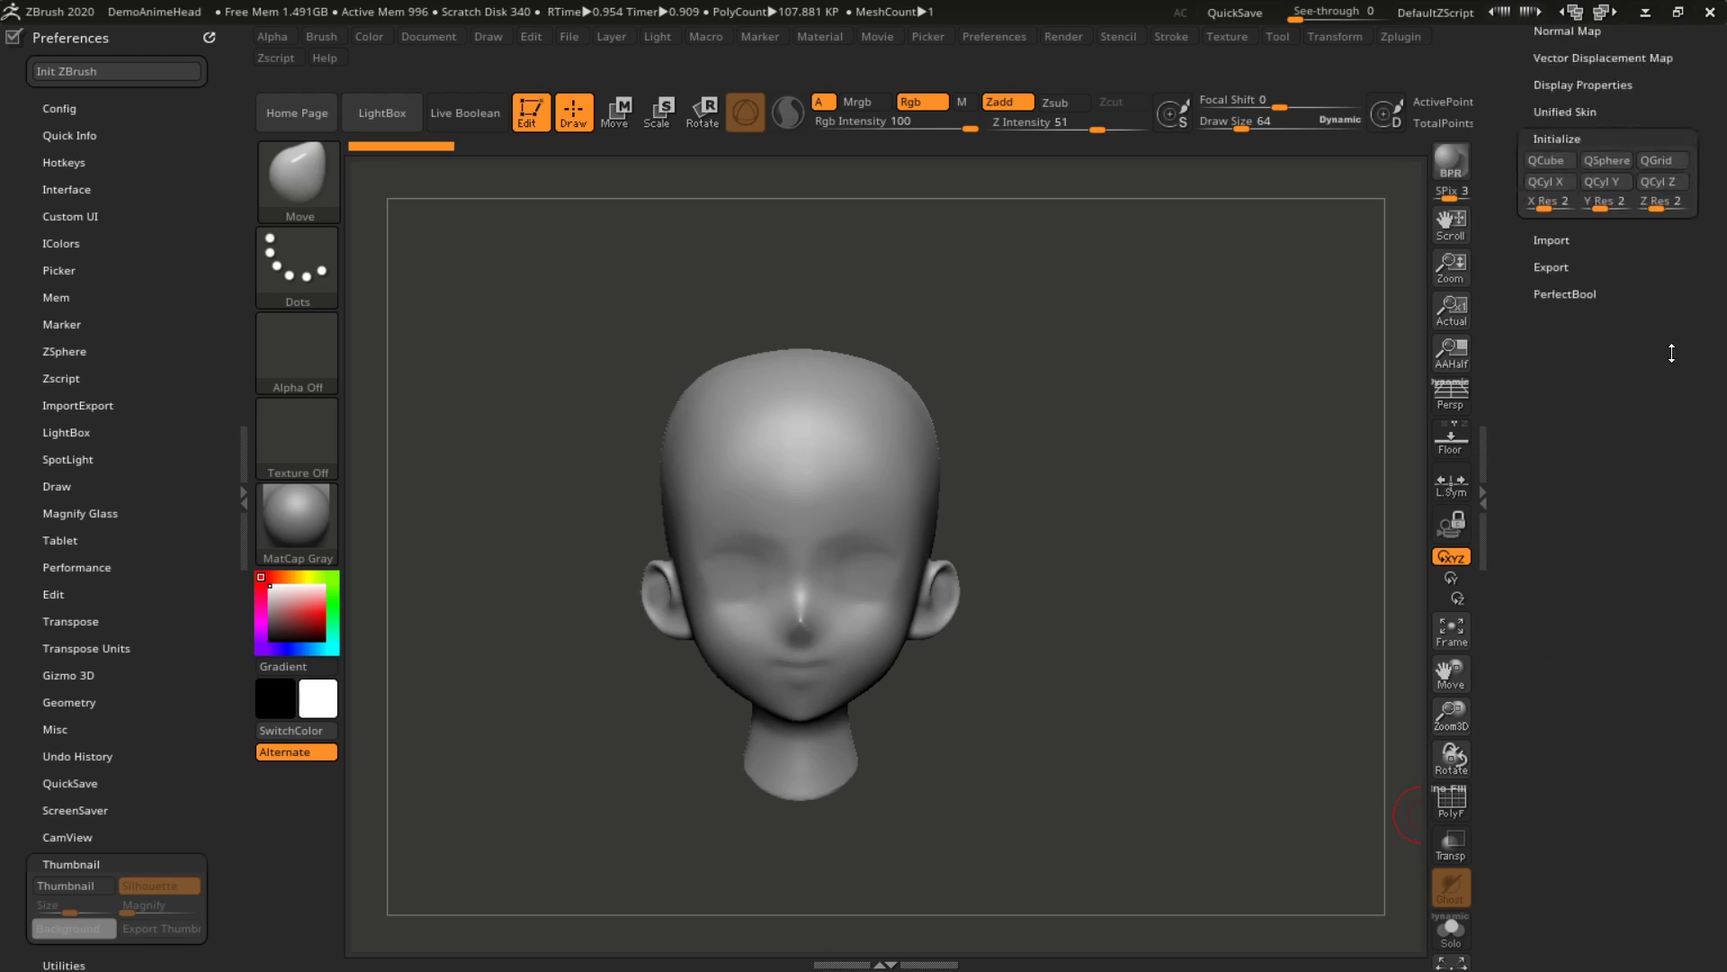
scroll(1643, 707, up, 7)
scroll(1643, 707, up, 3)
scroll(1648, 738, down, 10)
scroll(1653, 764, up, 10)
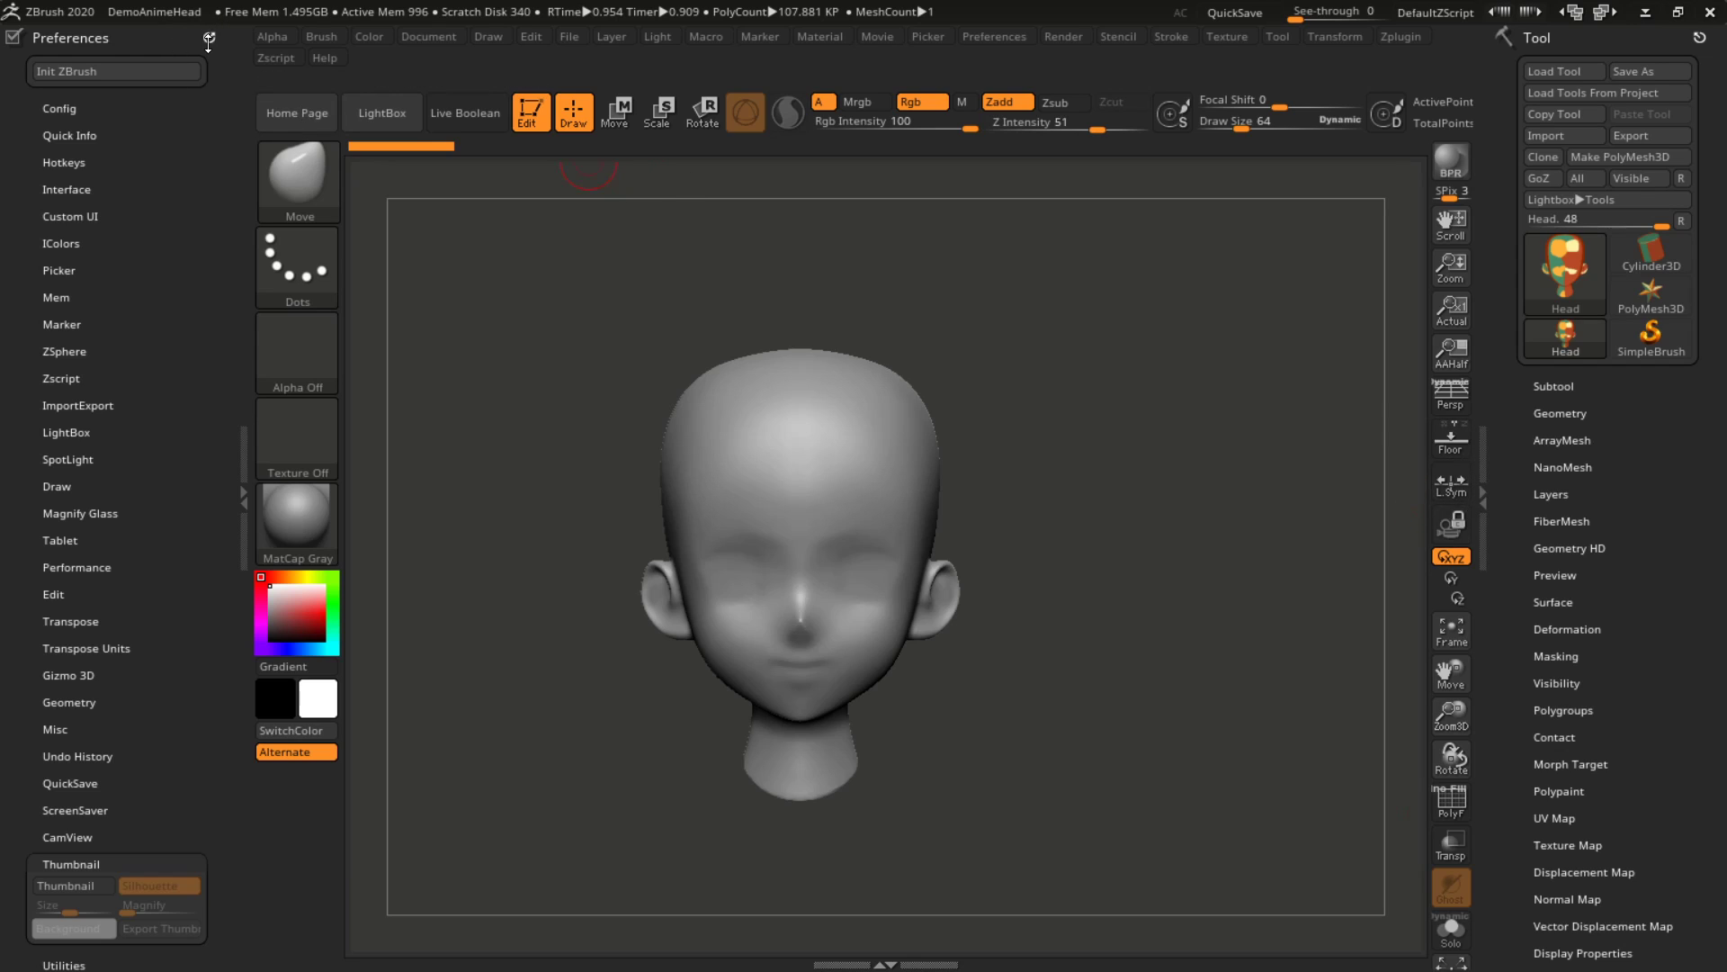
Collapse the trays holding the Tool and Preferences palettes and expand both again
click(1489, 495)
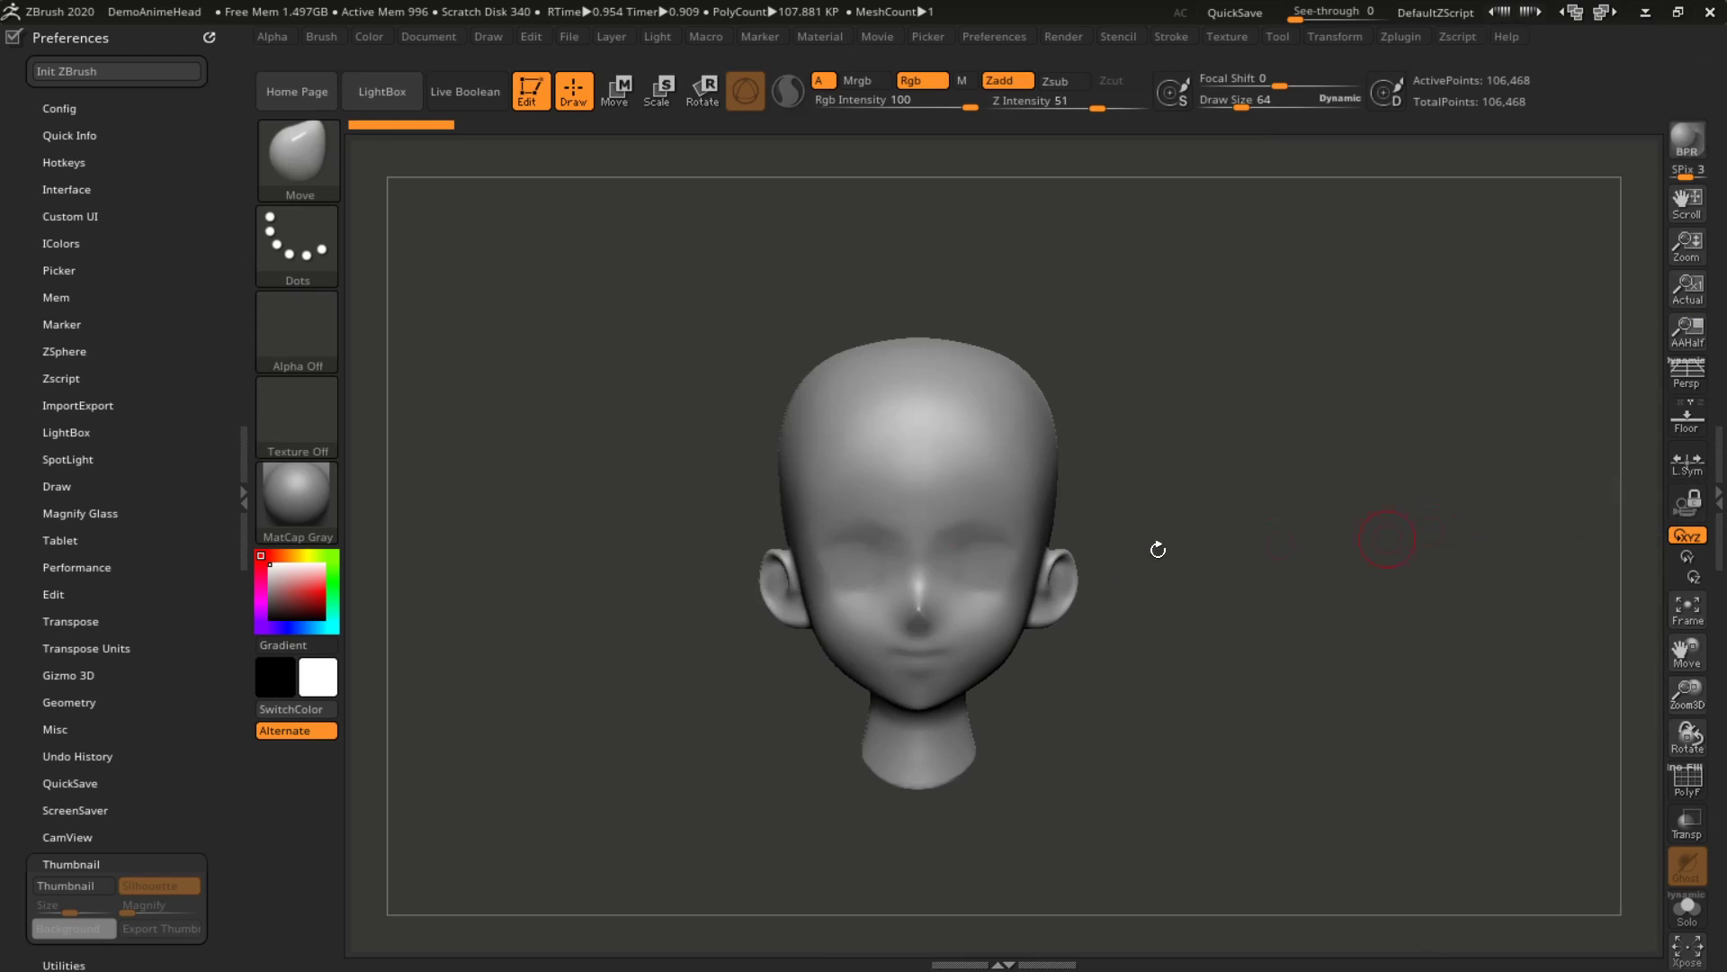
click(243, 495)
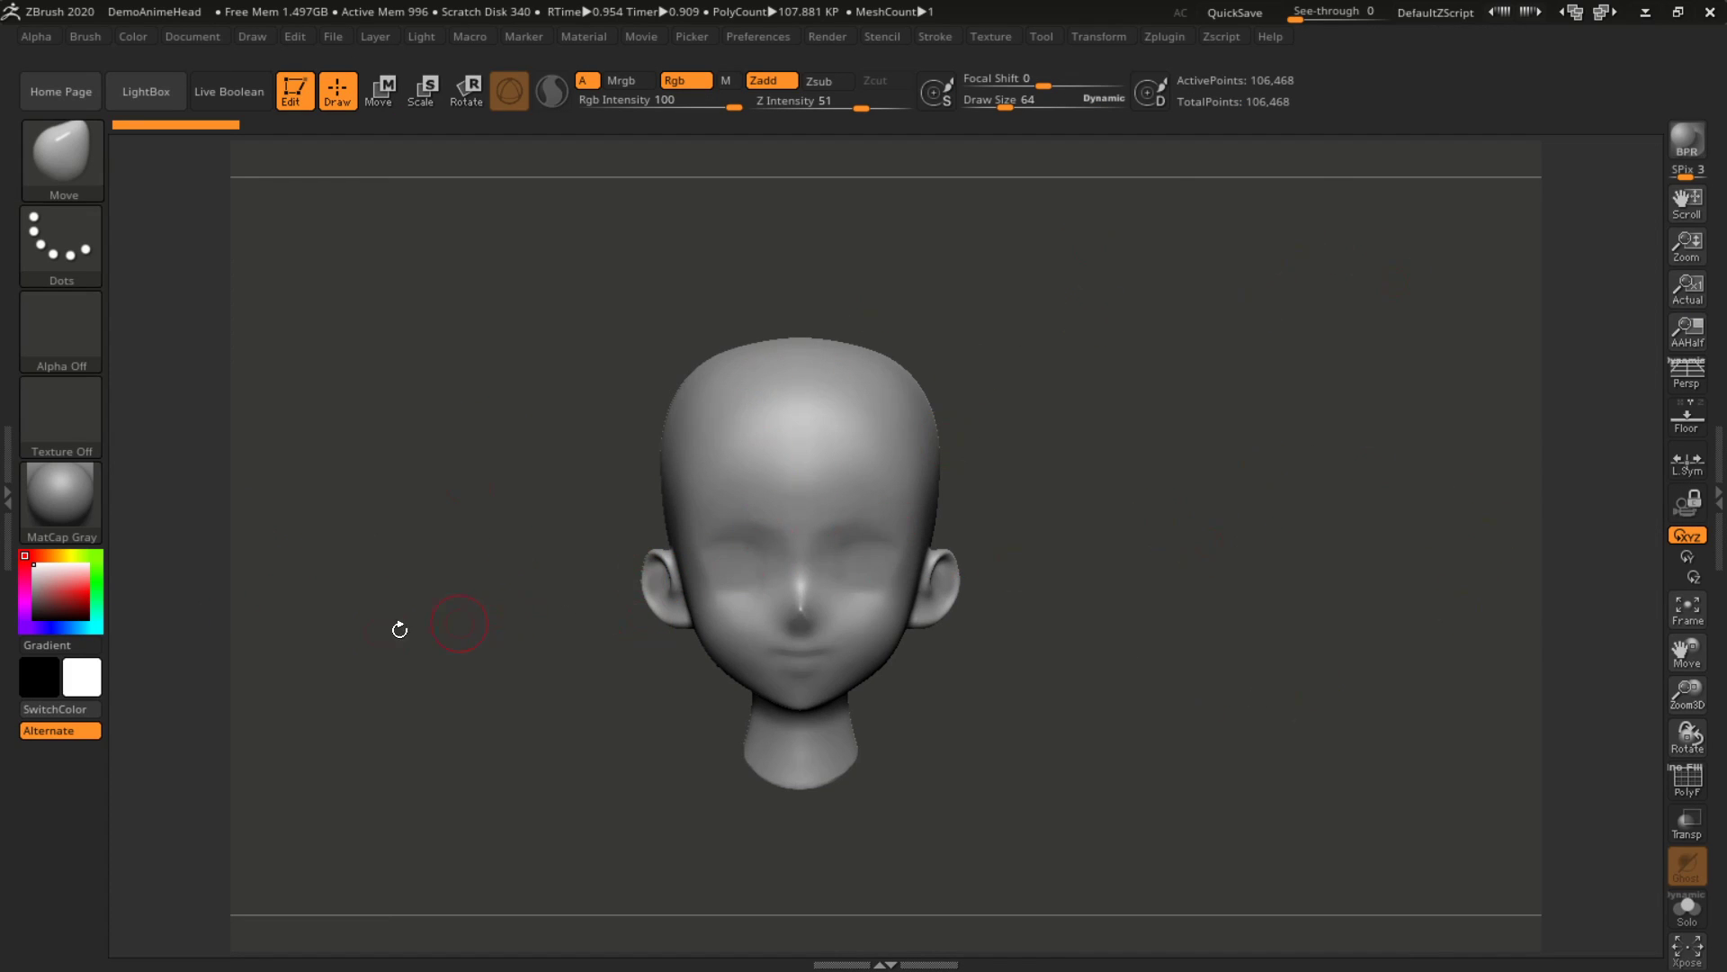
click(5, 494)
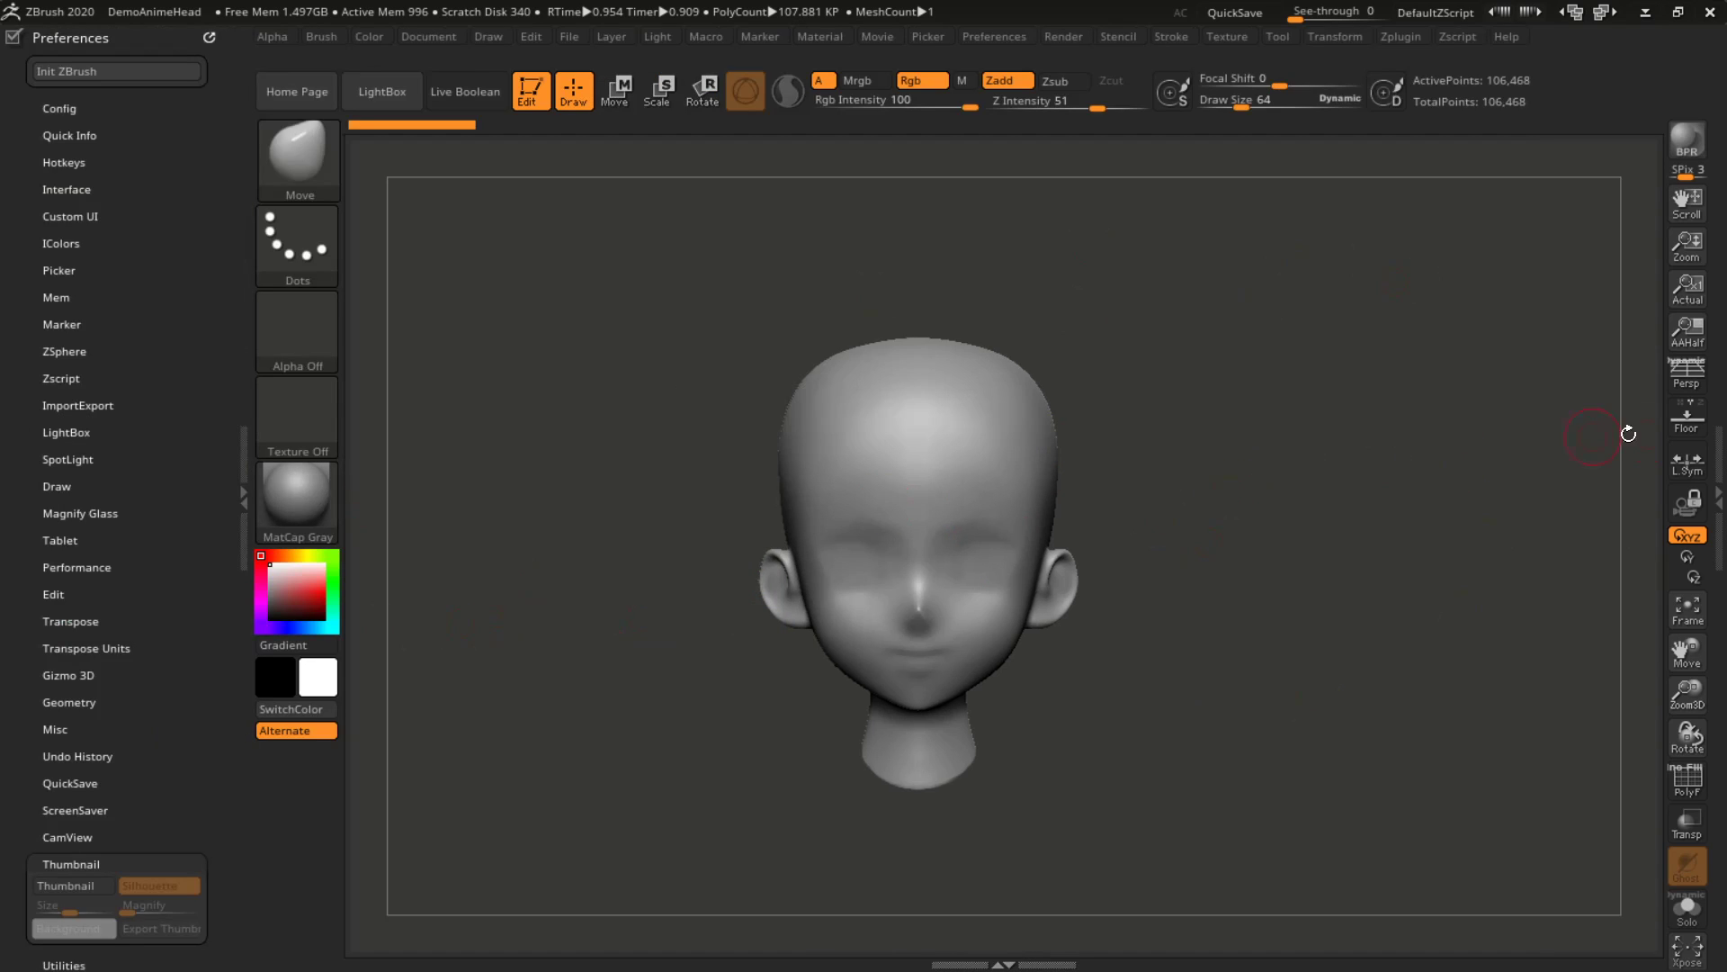
click(1715, 512)
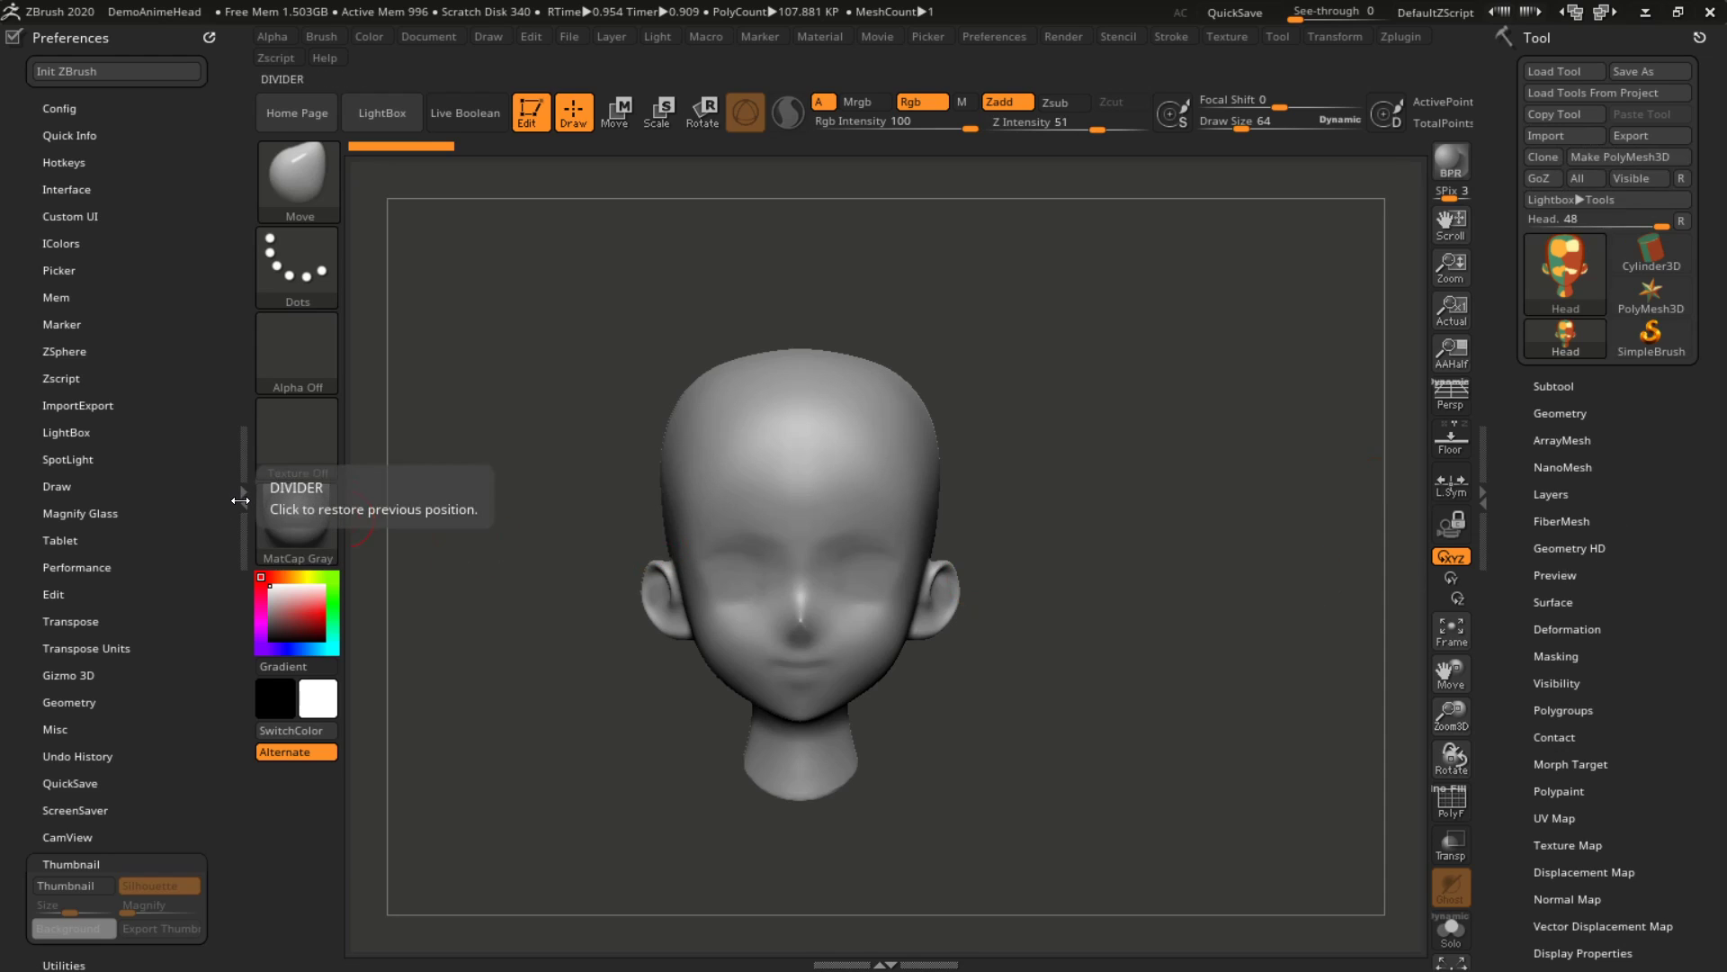
Collapse the tray holding Preferences, and open and close the tray beneath the canvas
click(240, 500)
click(790, 957)
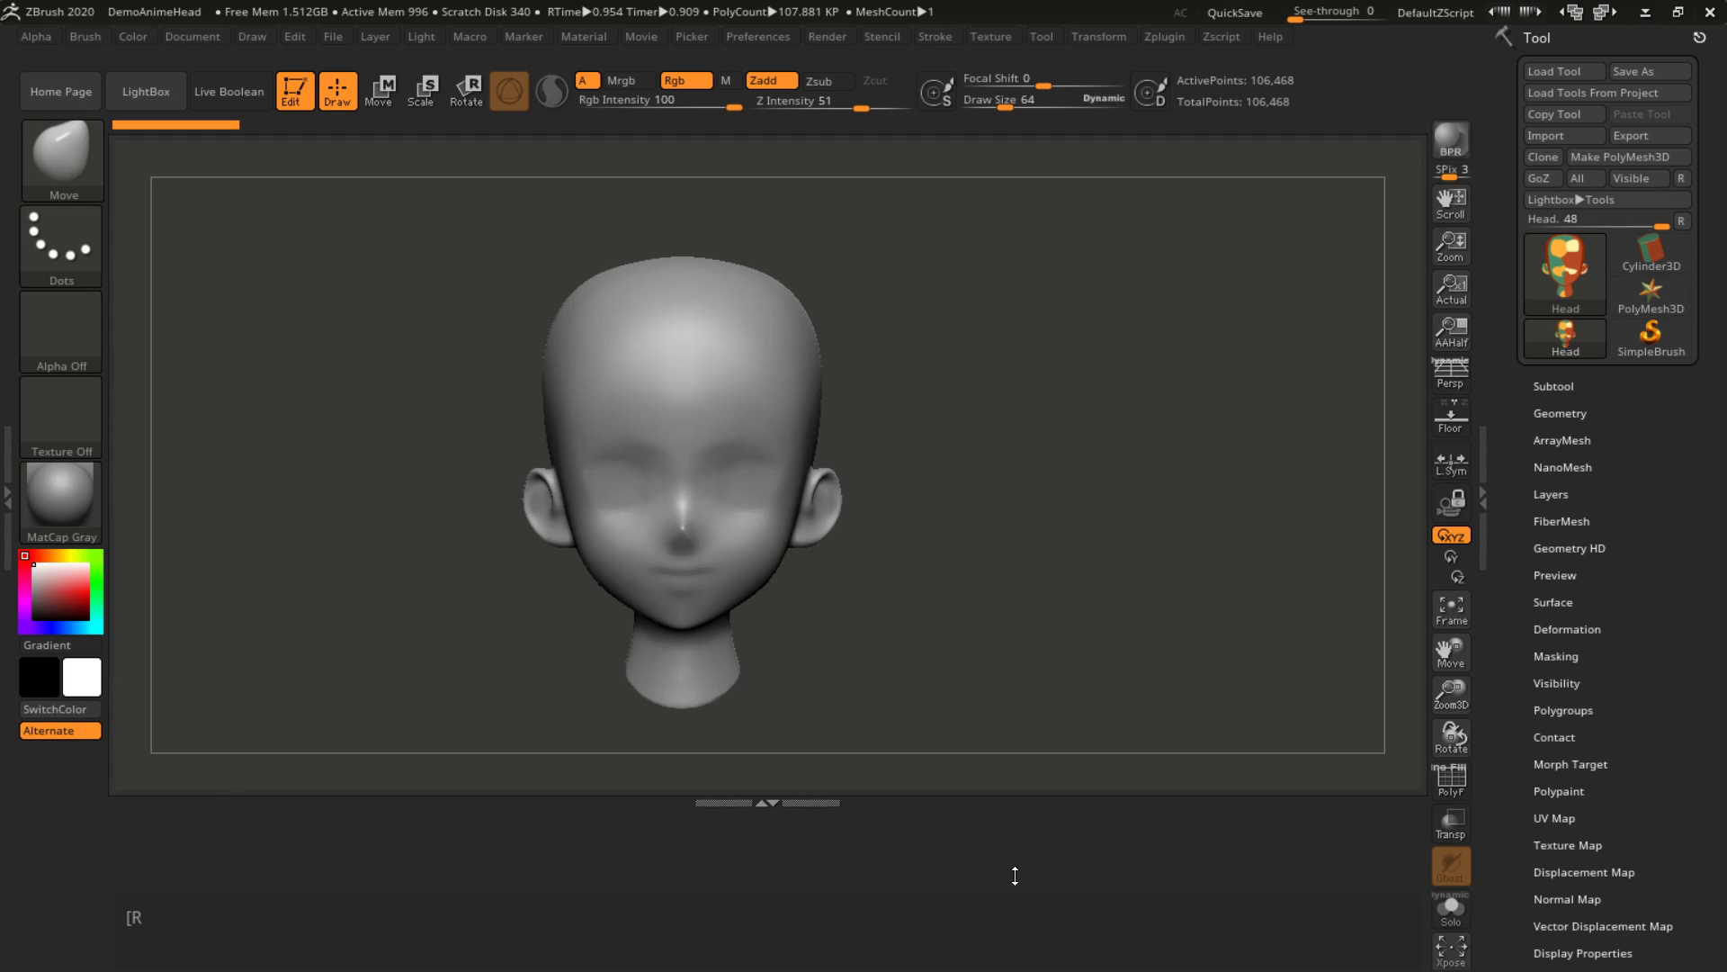
click(763, 800)
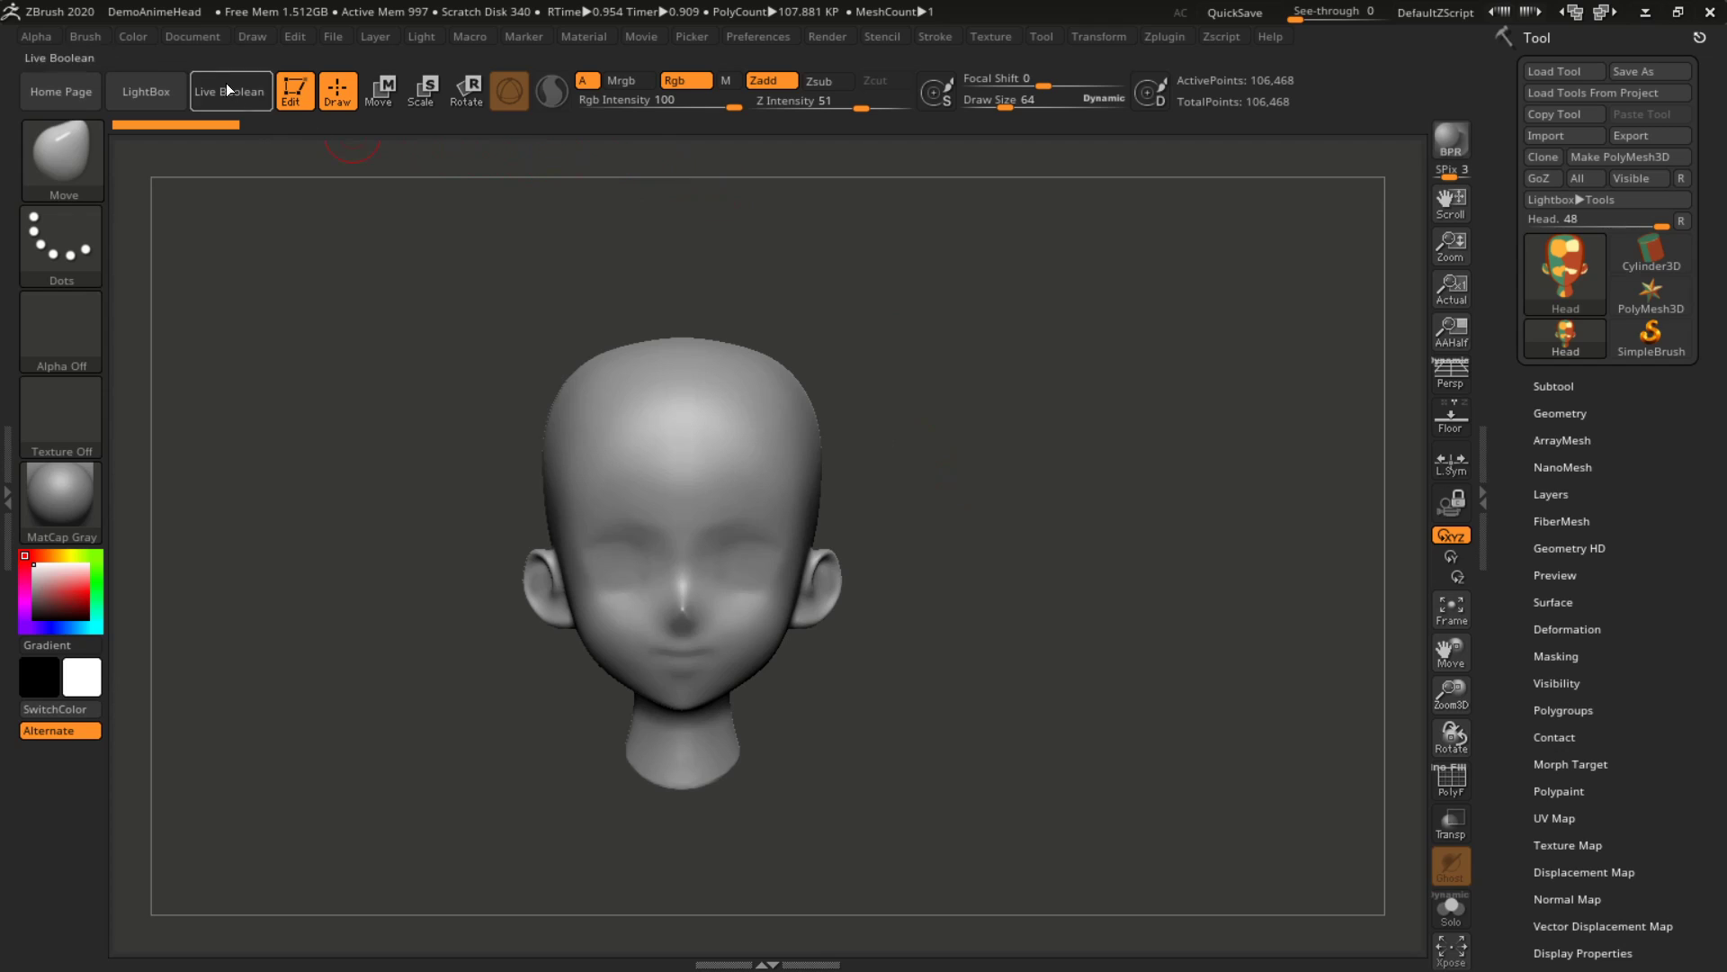
Open the Home Page window to view the ZBrush news content
click(87, 36)
drag(364, 322, 376, 370)
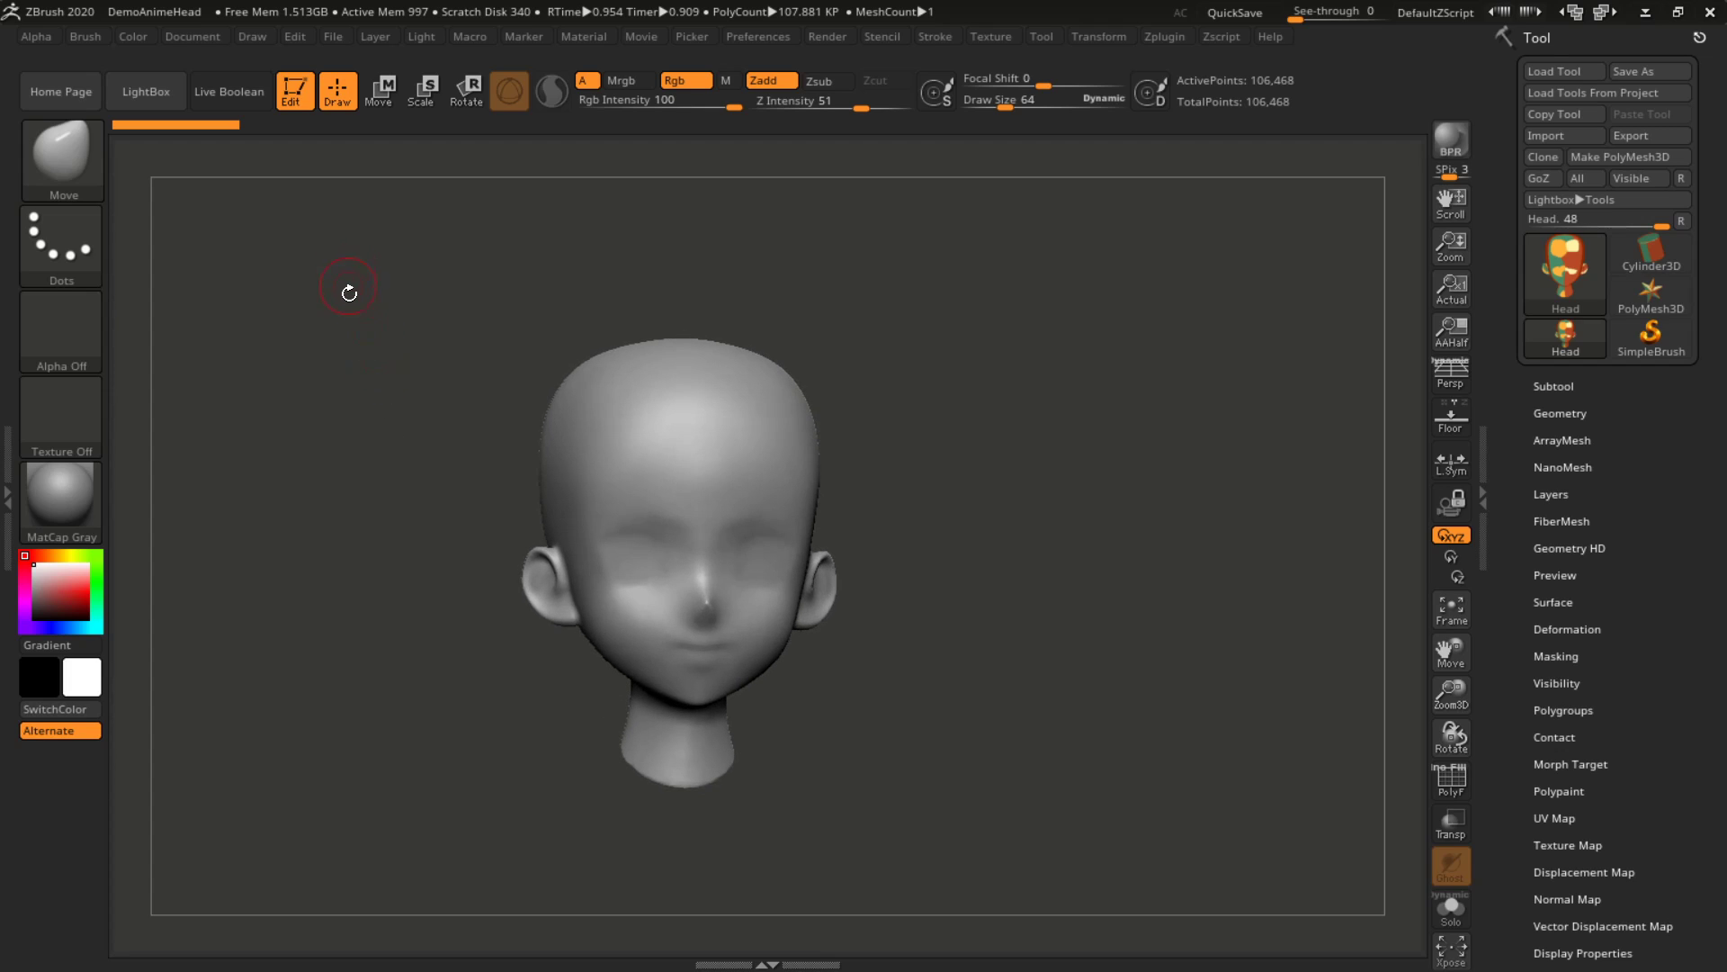
drag(347, 285, 349, 316)
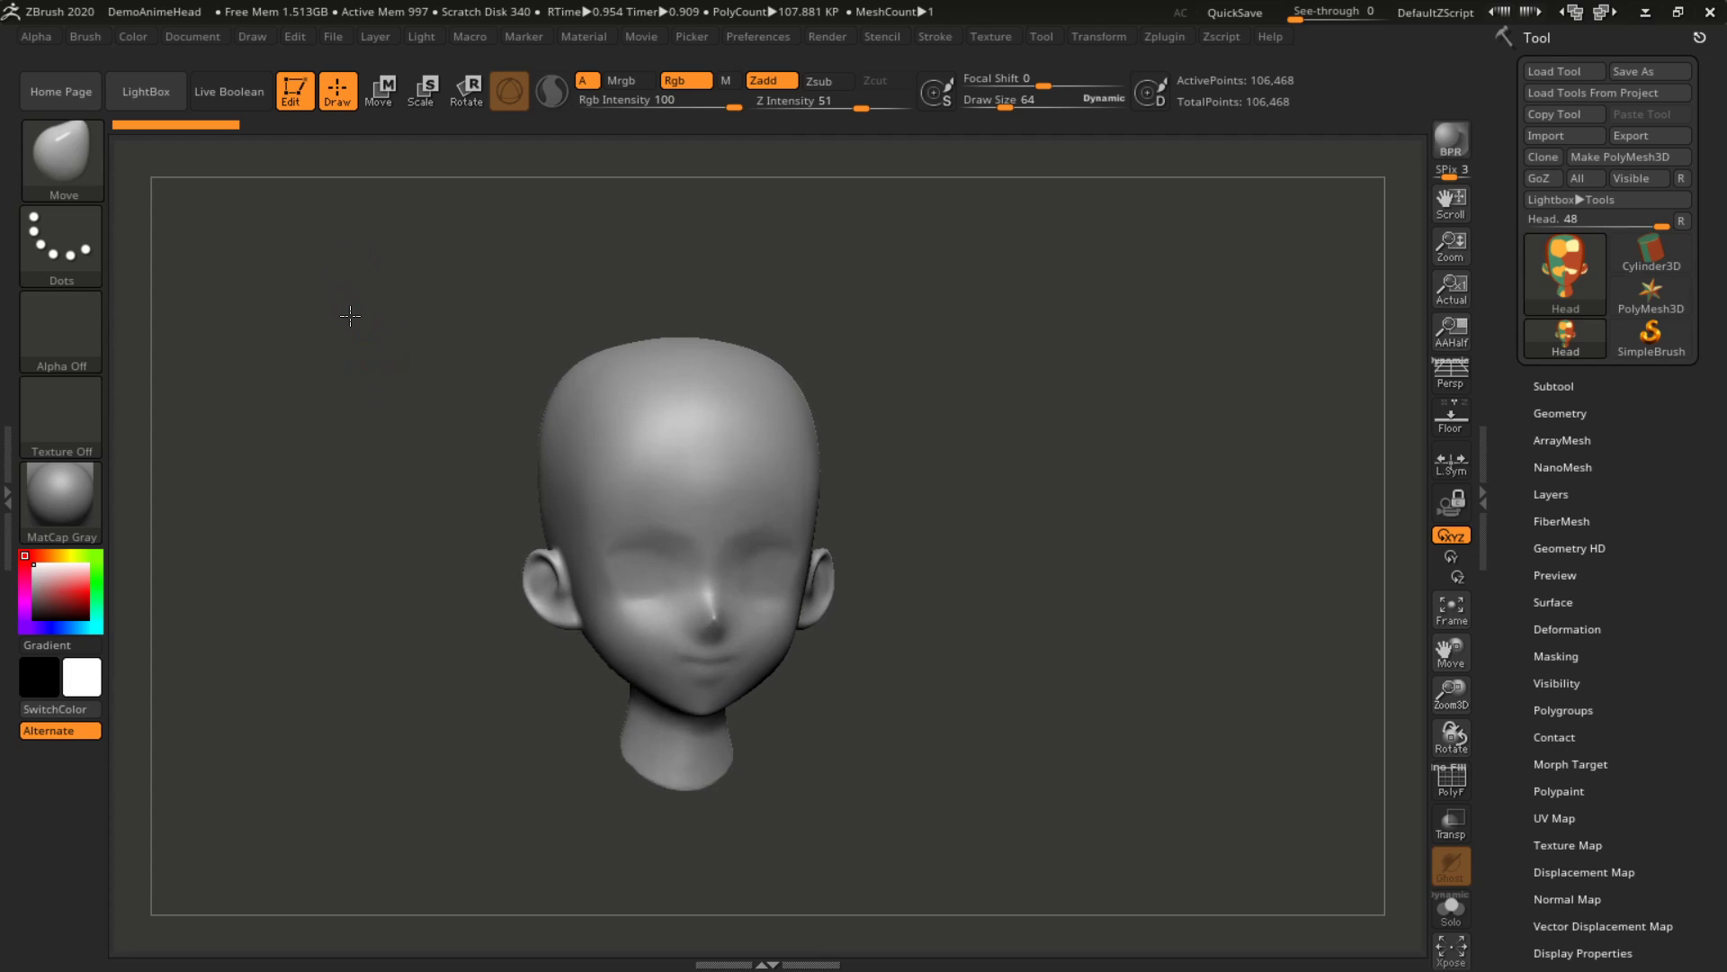
click(63, 94)
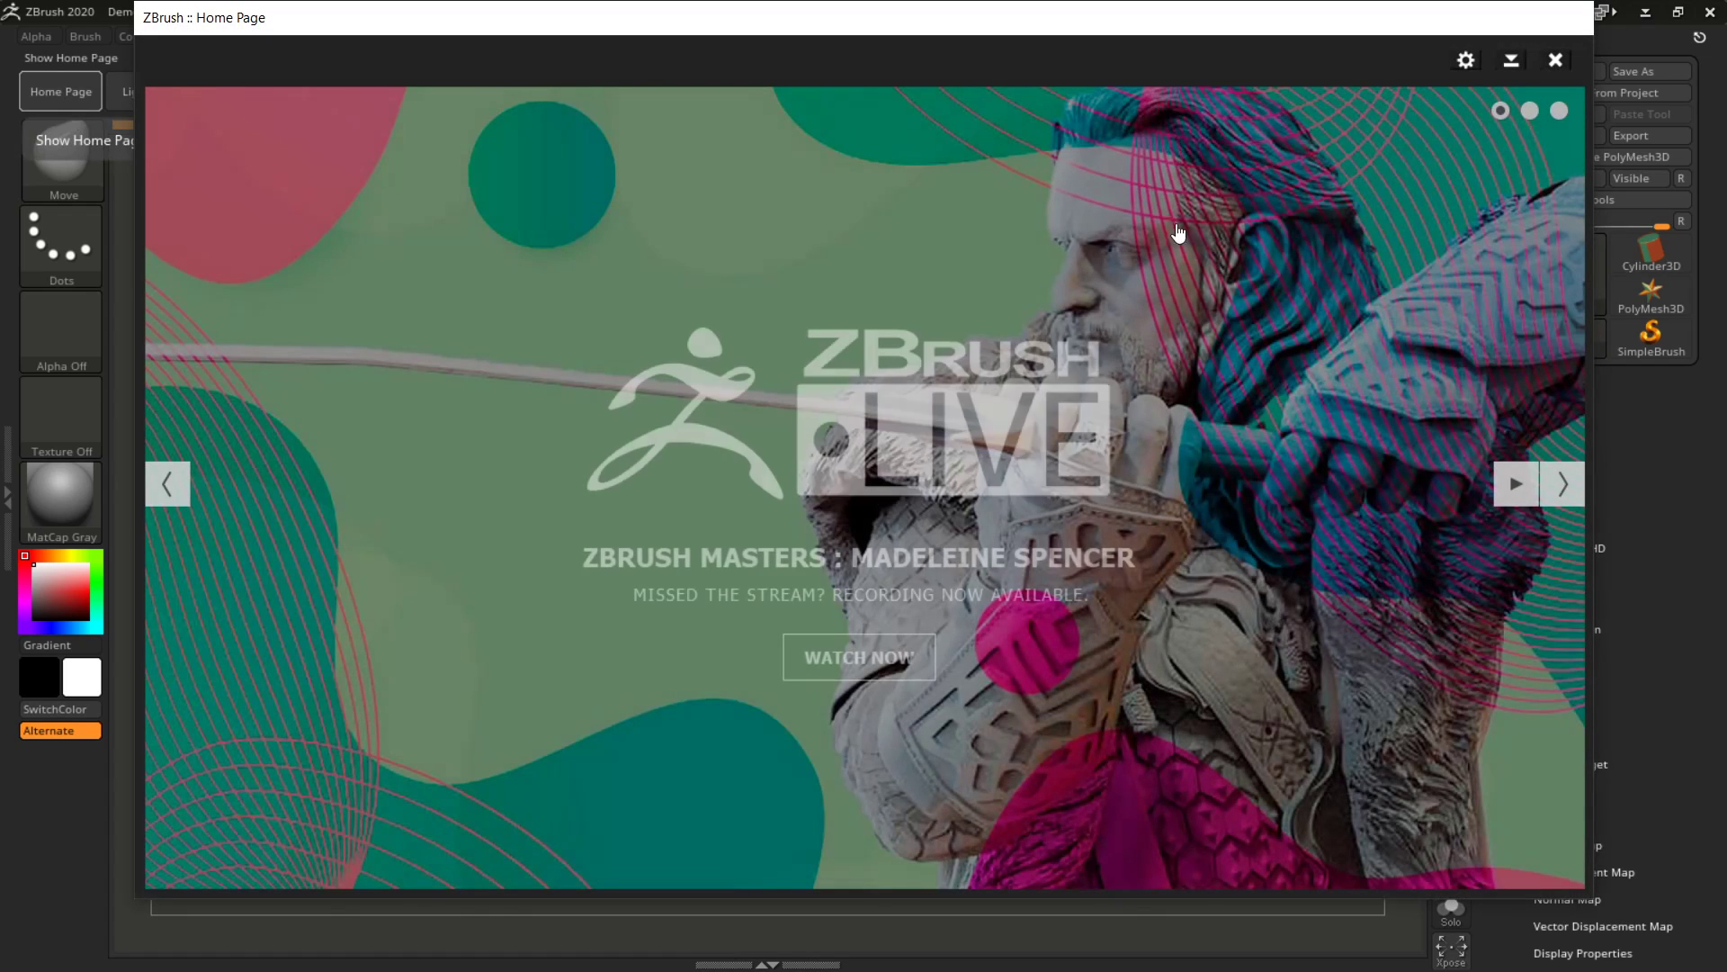
Close the Home Page window, and open and close the LightBox browser
click(1555, 59)
click(162, 93)
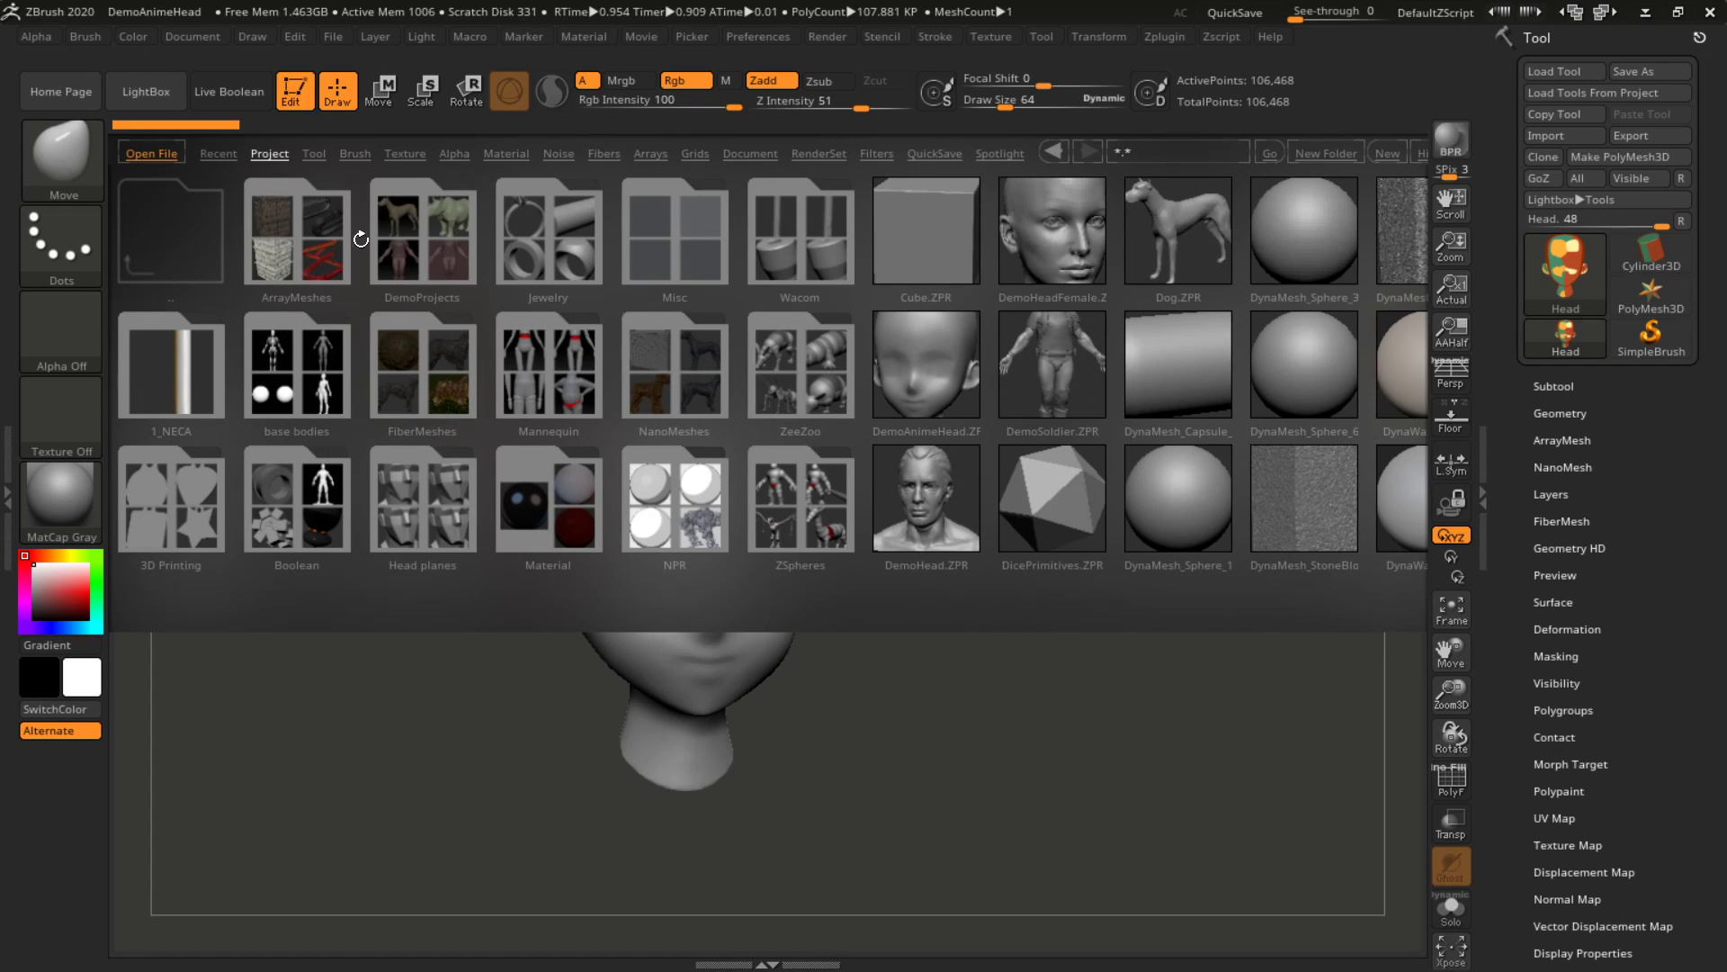
click(135, 87)
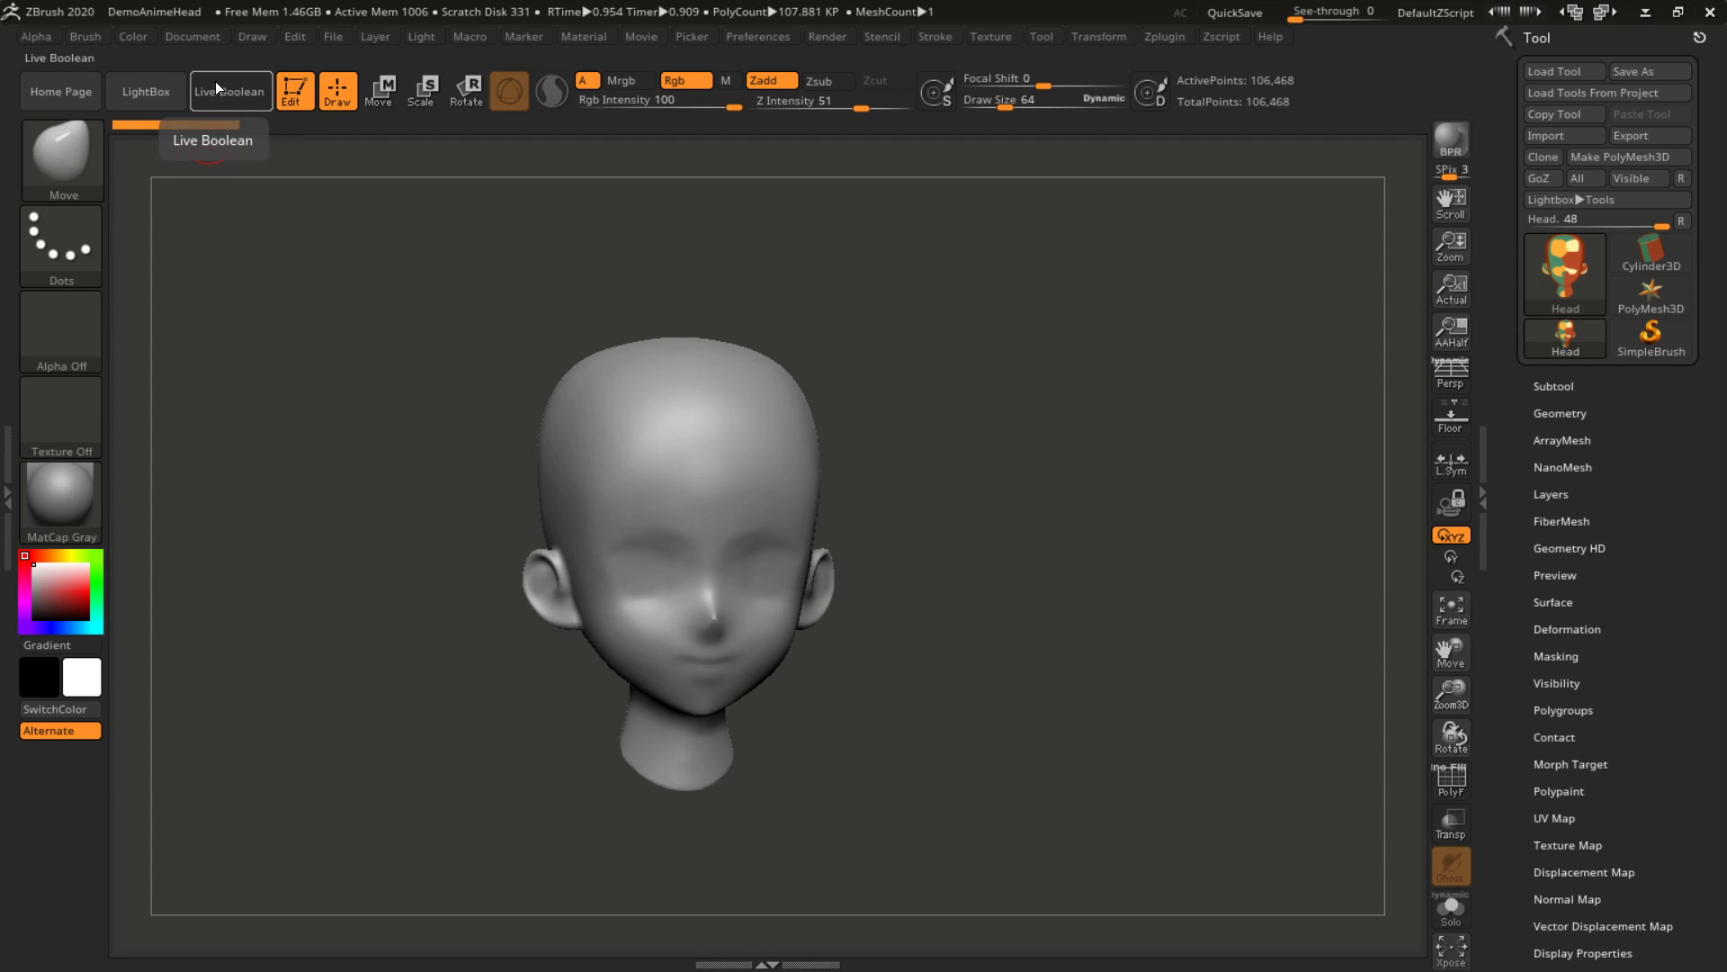
drag(251, 339, 228, 166)
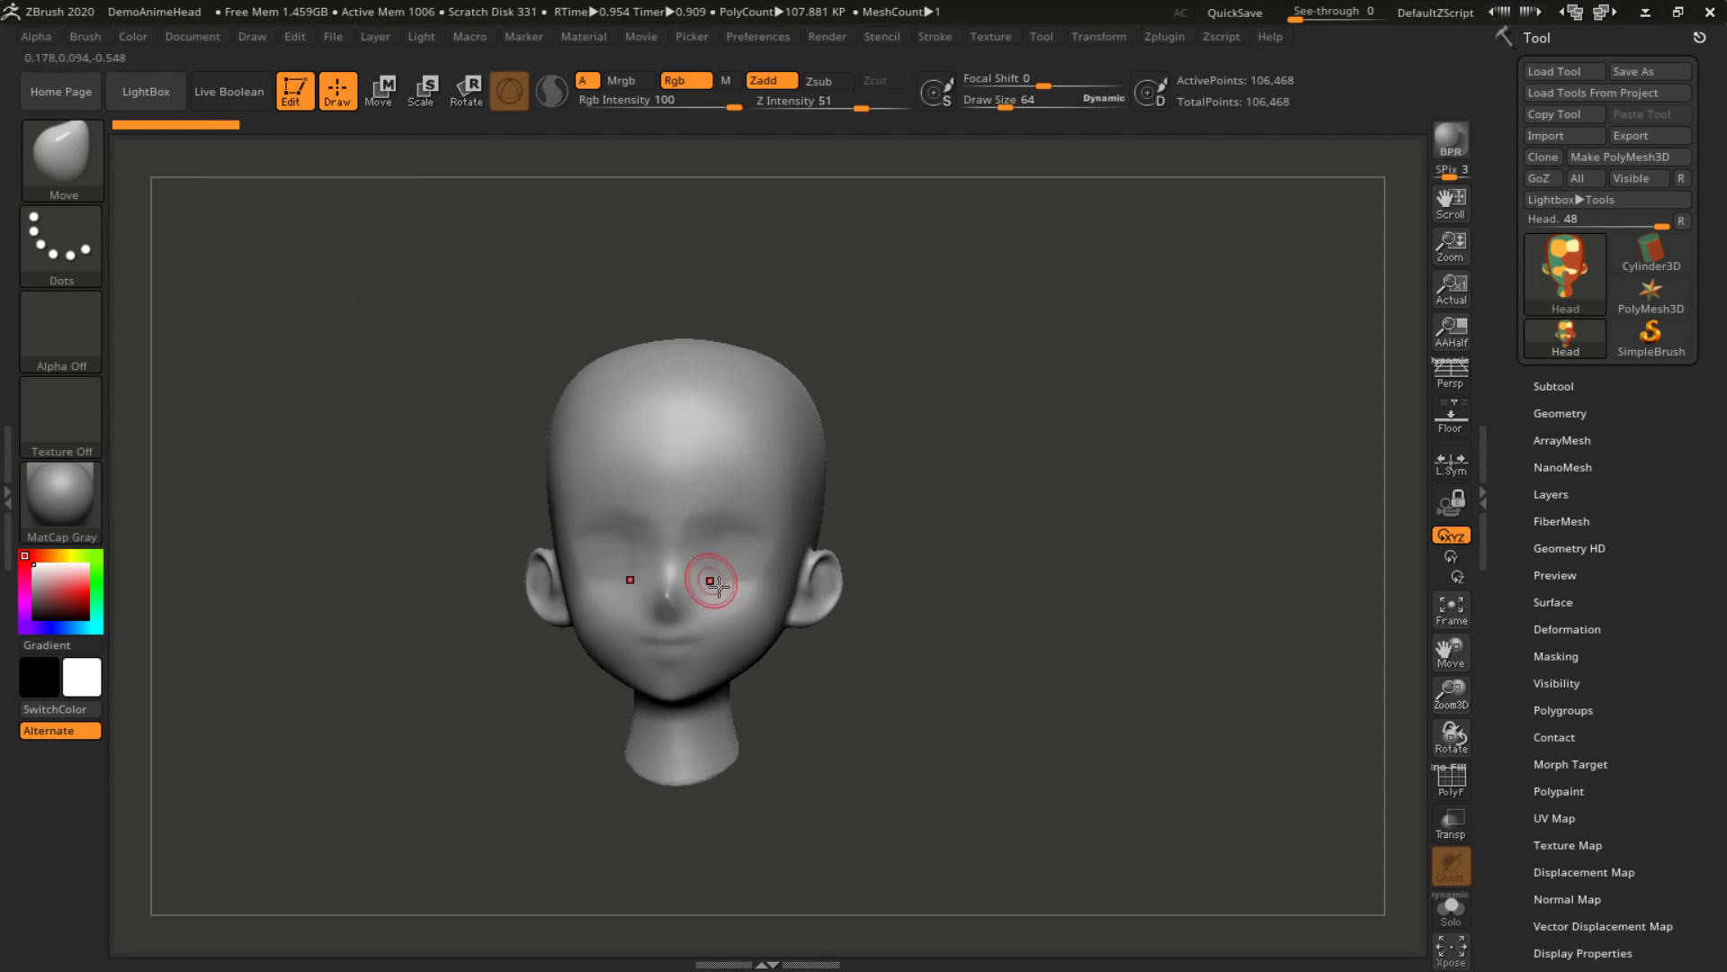
Switch the head to 2.5D mode and draw several copies of it across the canvas at different sizes and angles
click(299, 106)
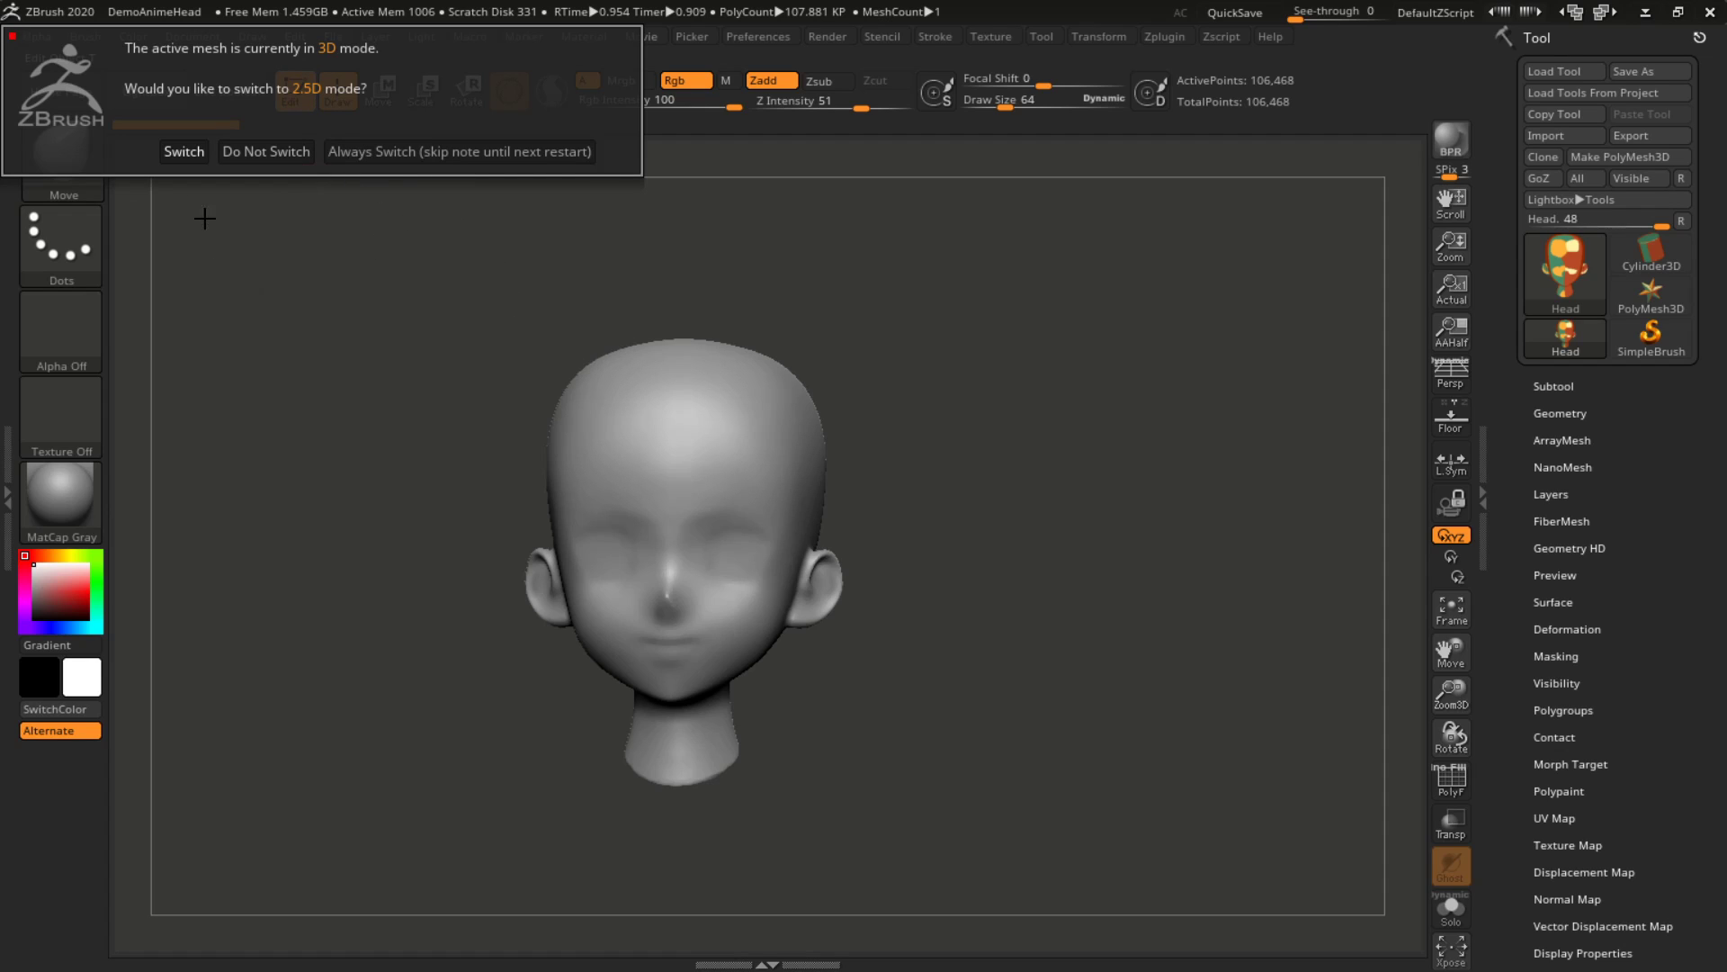
click(184, 151)
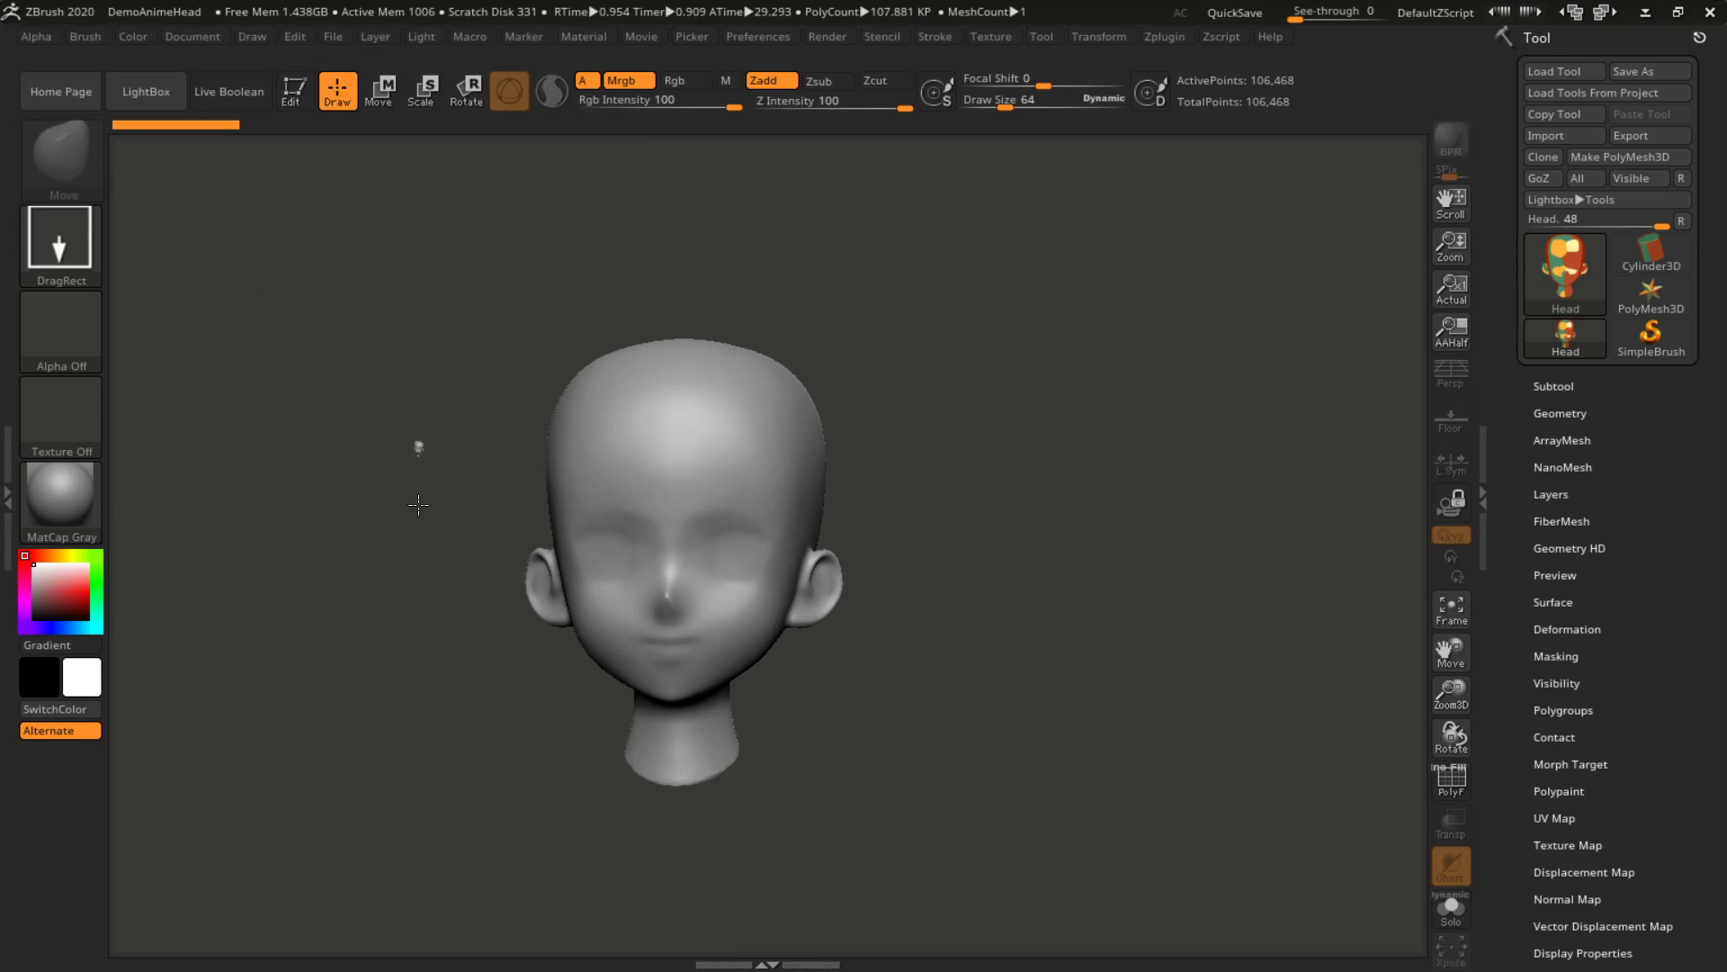
drag(419, 450, 490, 605)
drag(612, 468, 644, 706)
drag(871, 450, 891, 666)
drag(1044, 450, 867, 725)
drag(783, 612, 733, 732)
drag(684, 468, 693, 666)
drag(772, 423, 792, 504)
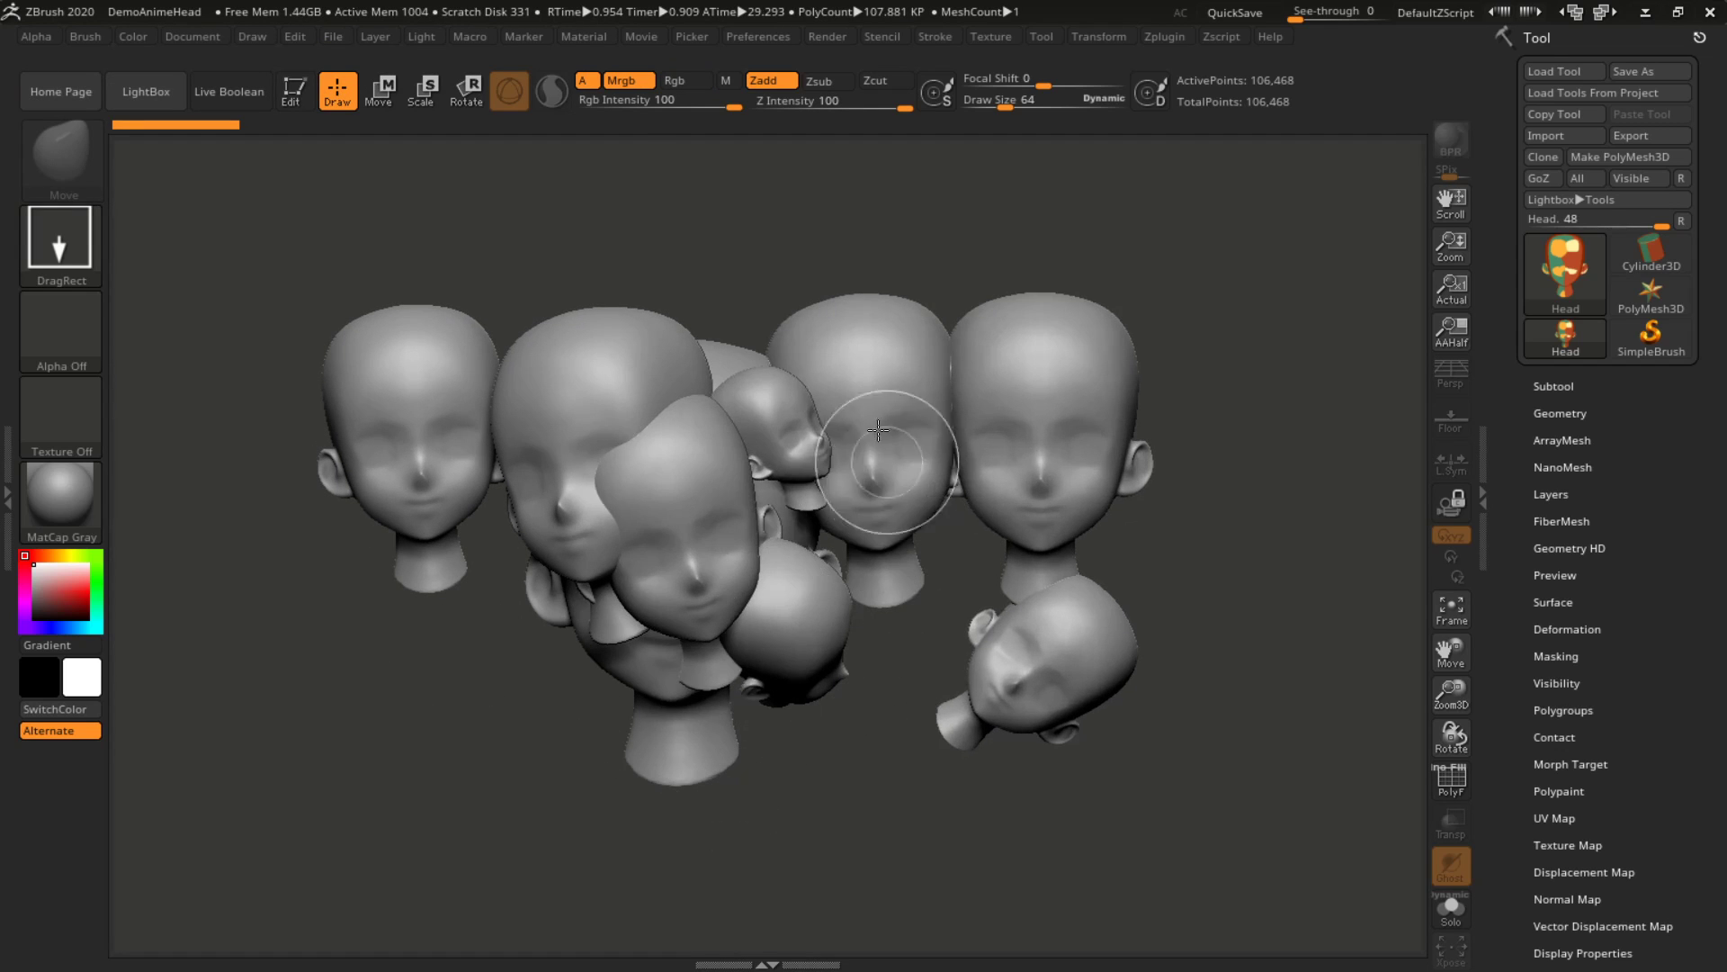
drag(841, 346, 904, 419)
drag(1206, 297, 936, 744)
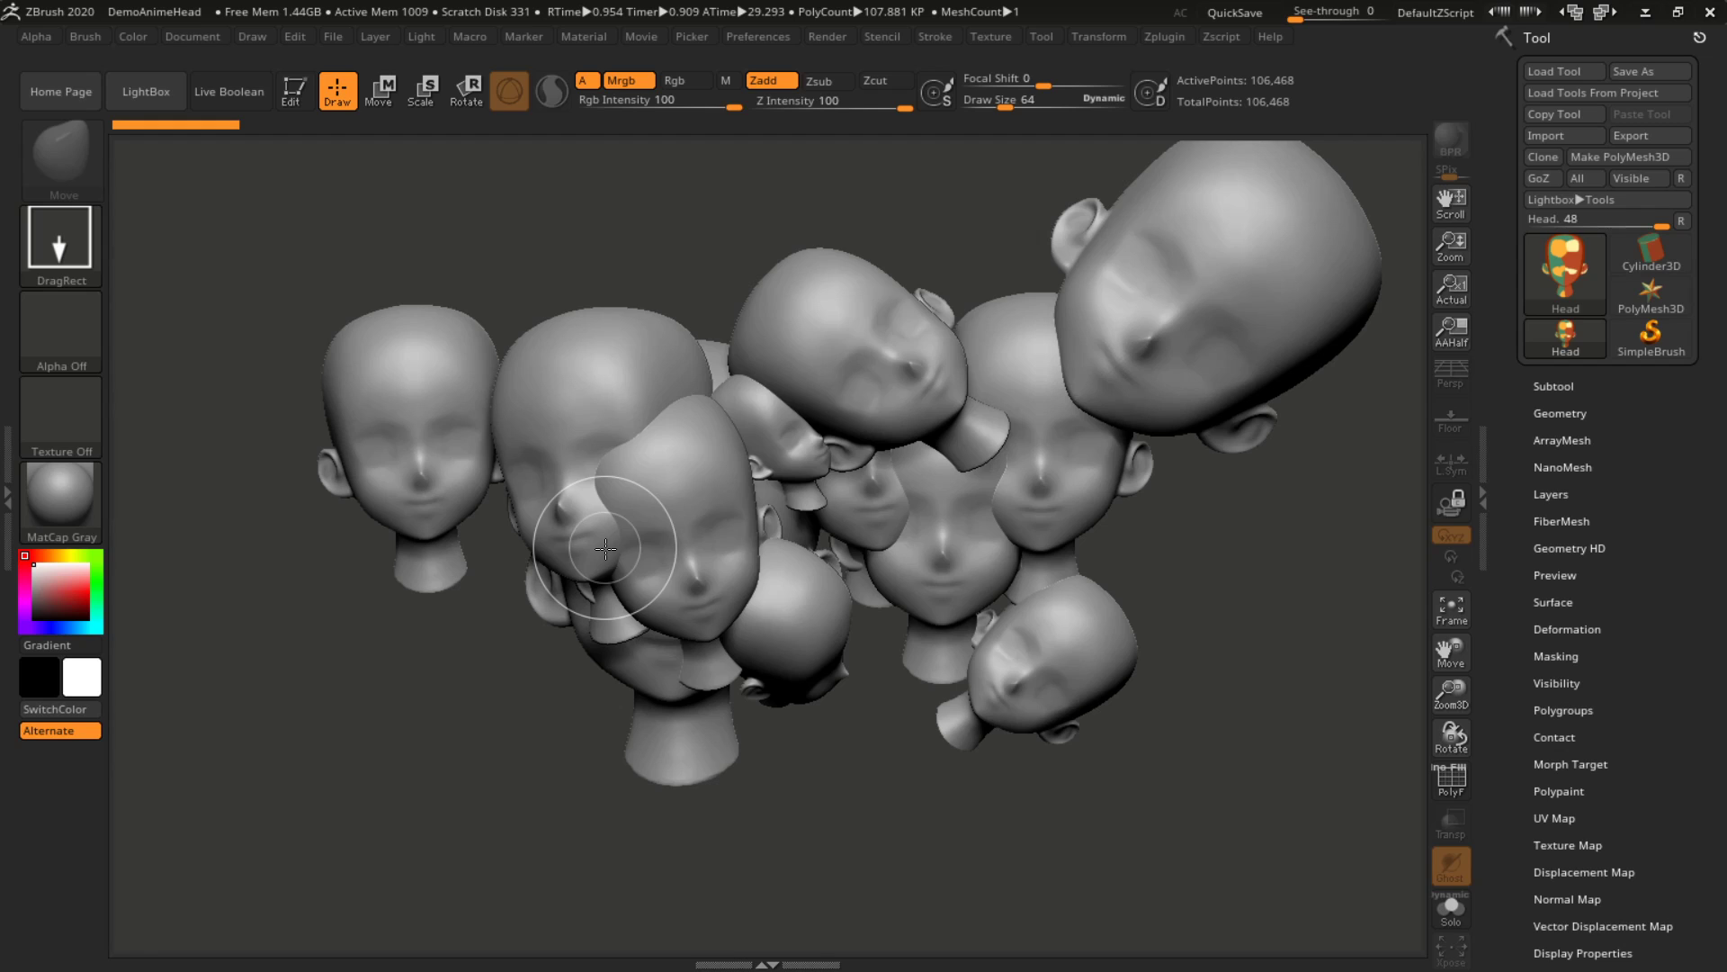
Clear the canvas, draw a single head in the middle, and make it editable again in Edit mode
key(ctrl+n)
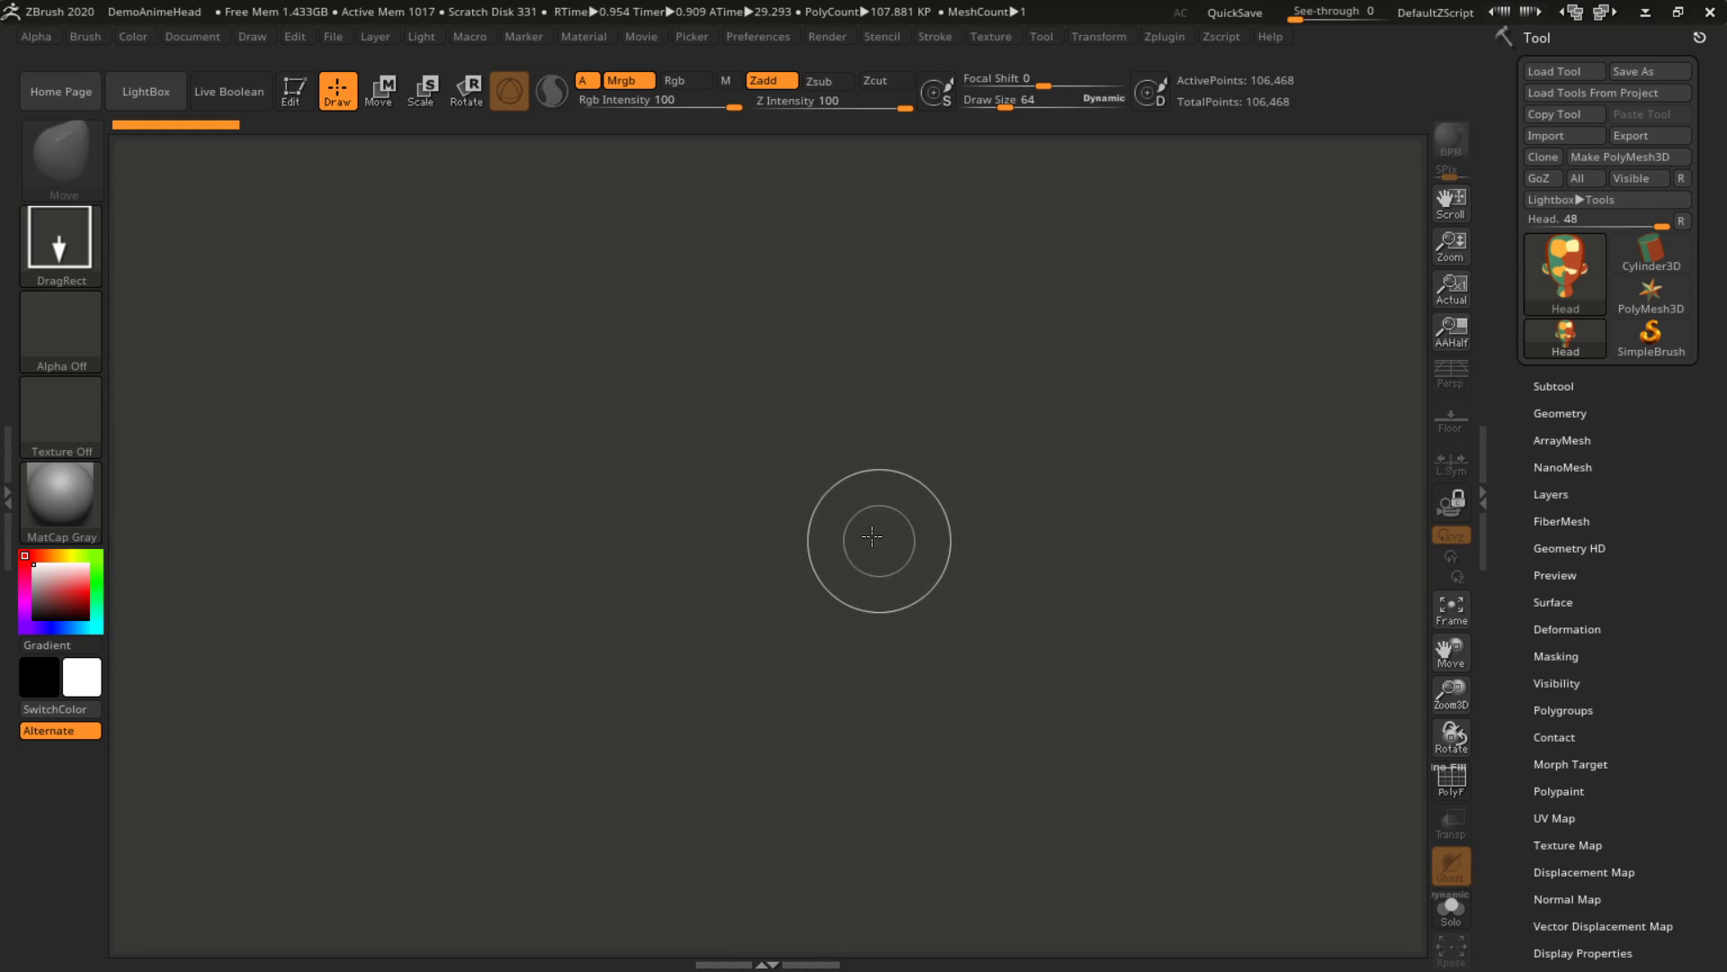
drag(787, 540, 738, 709)
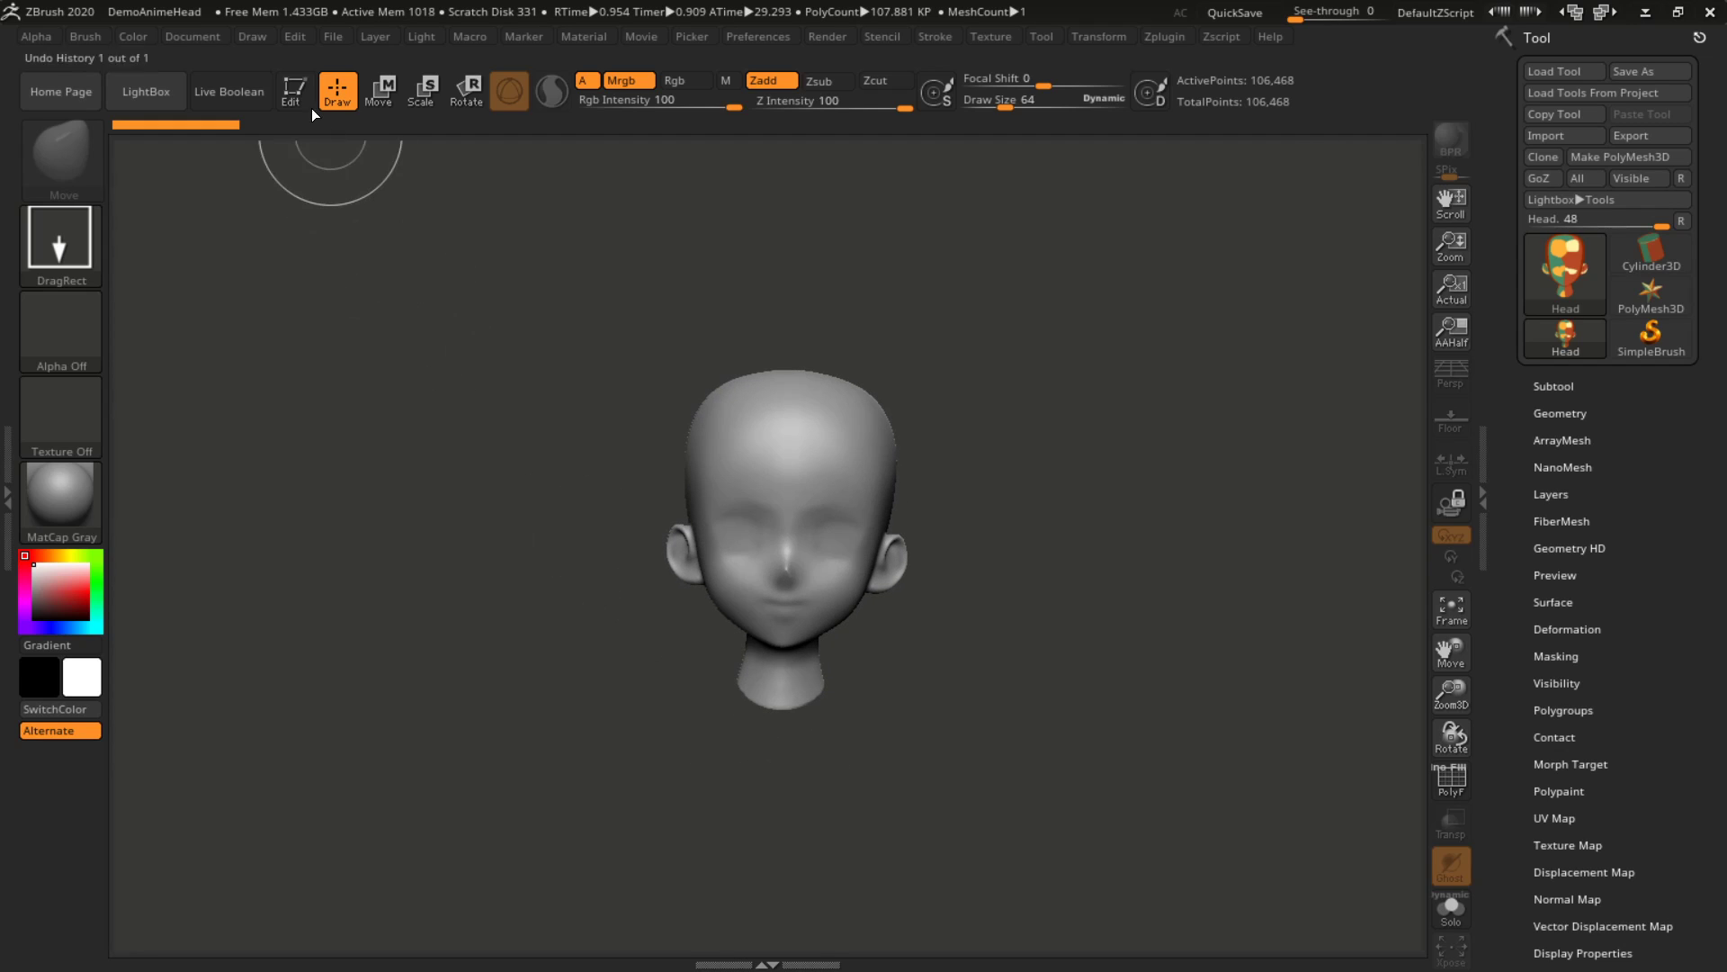
click(291, 90)
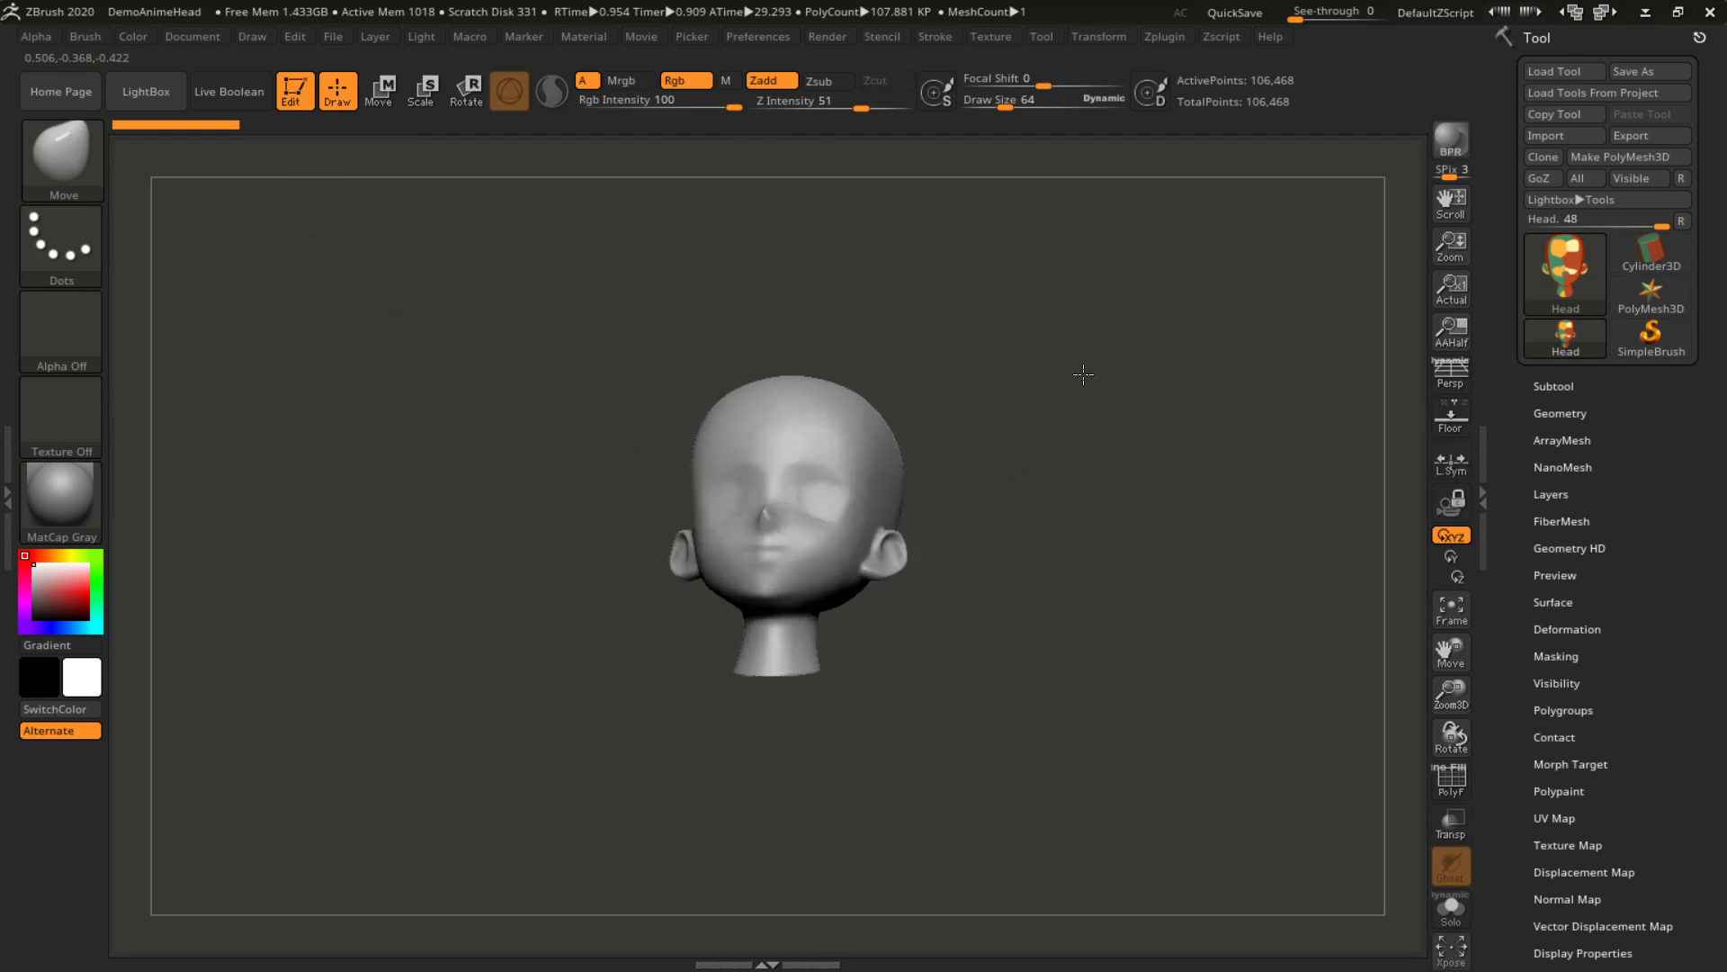
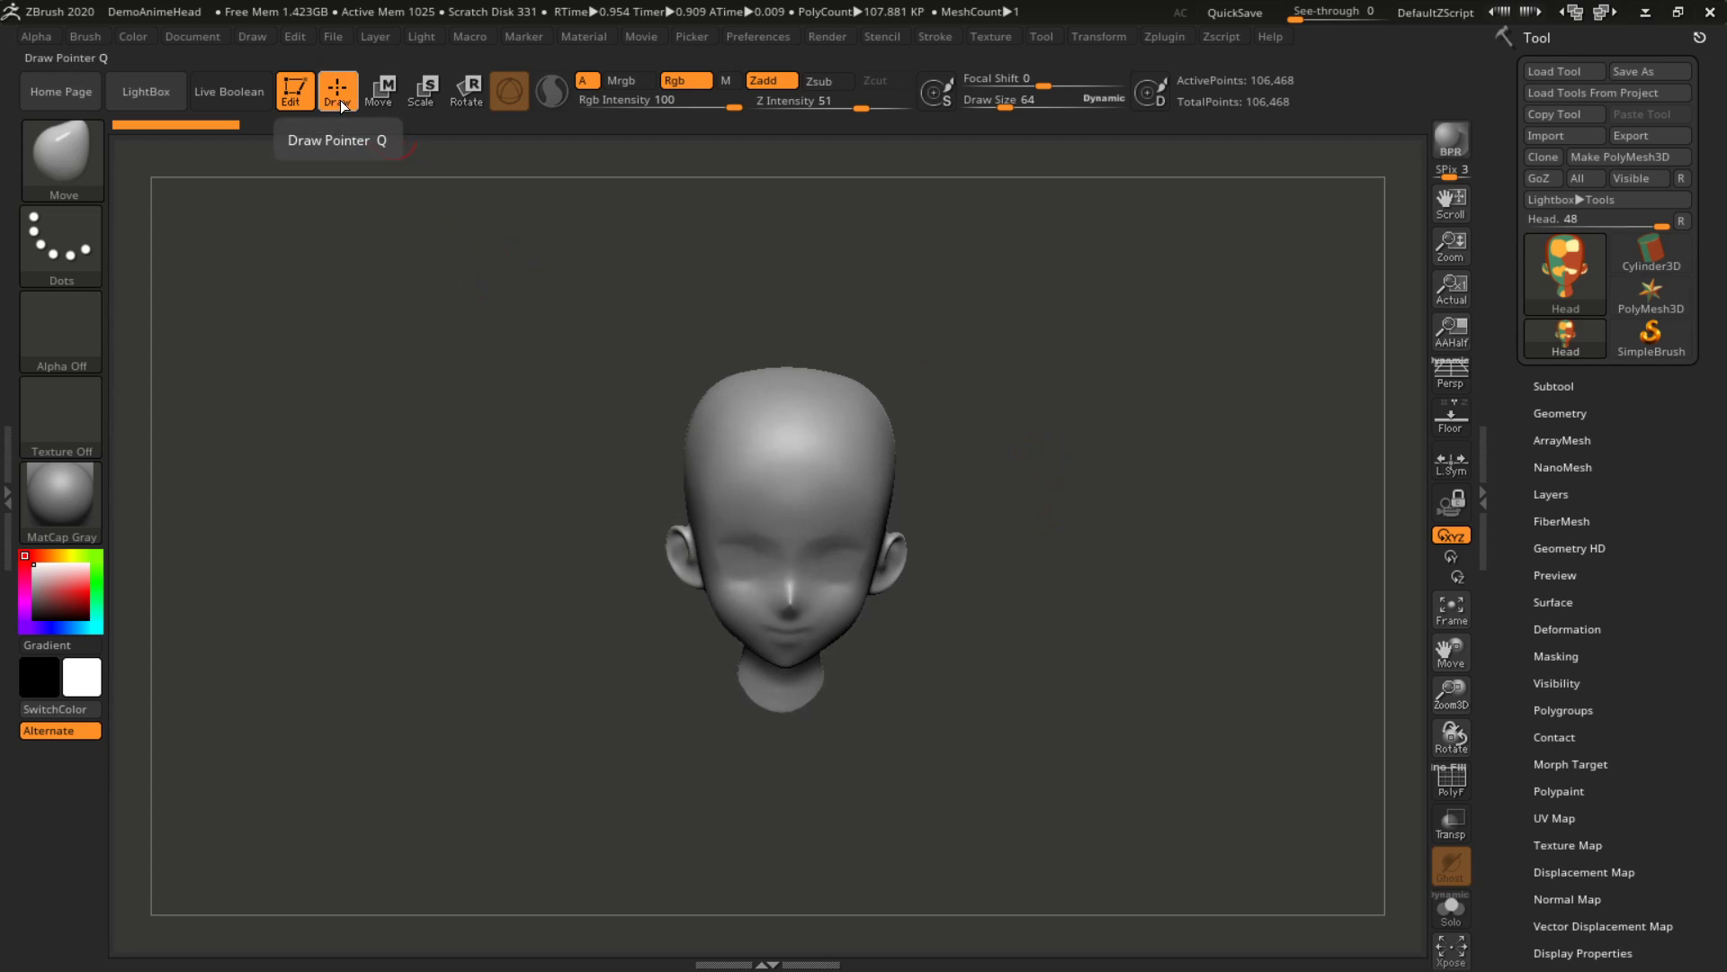
Pull several symmetrical bumps out of the forehead, temples and cheeks with the Move brush
drag(510, 381, 488, 337)
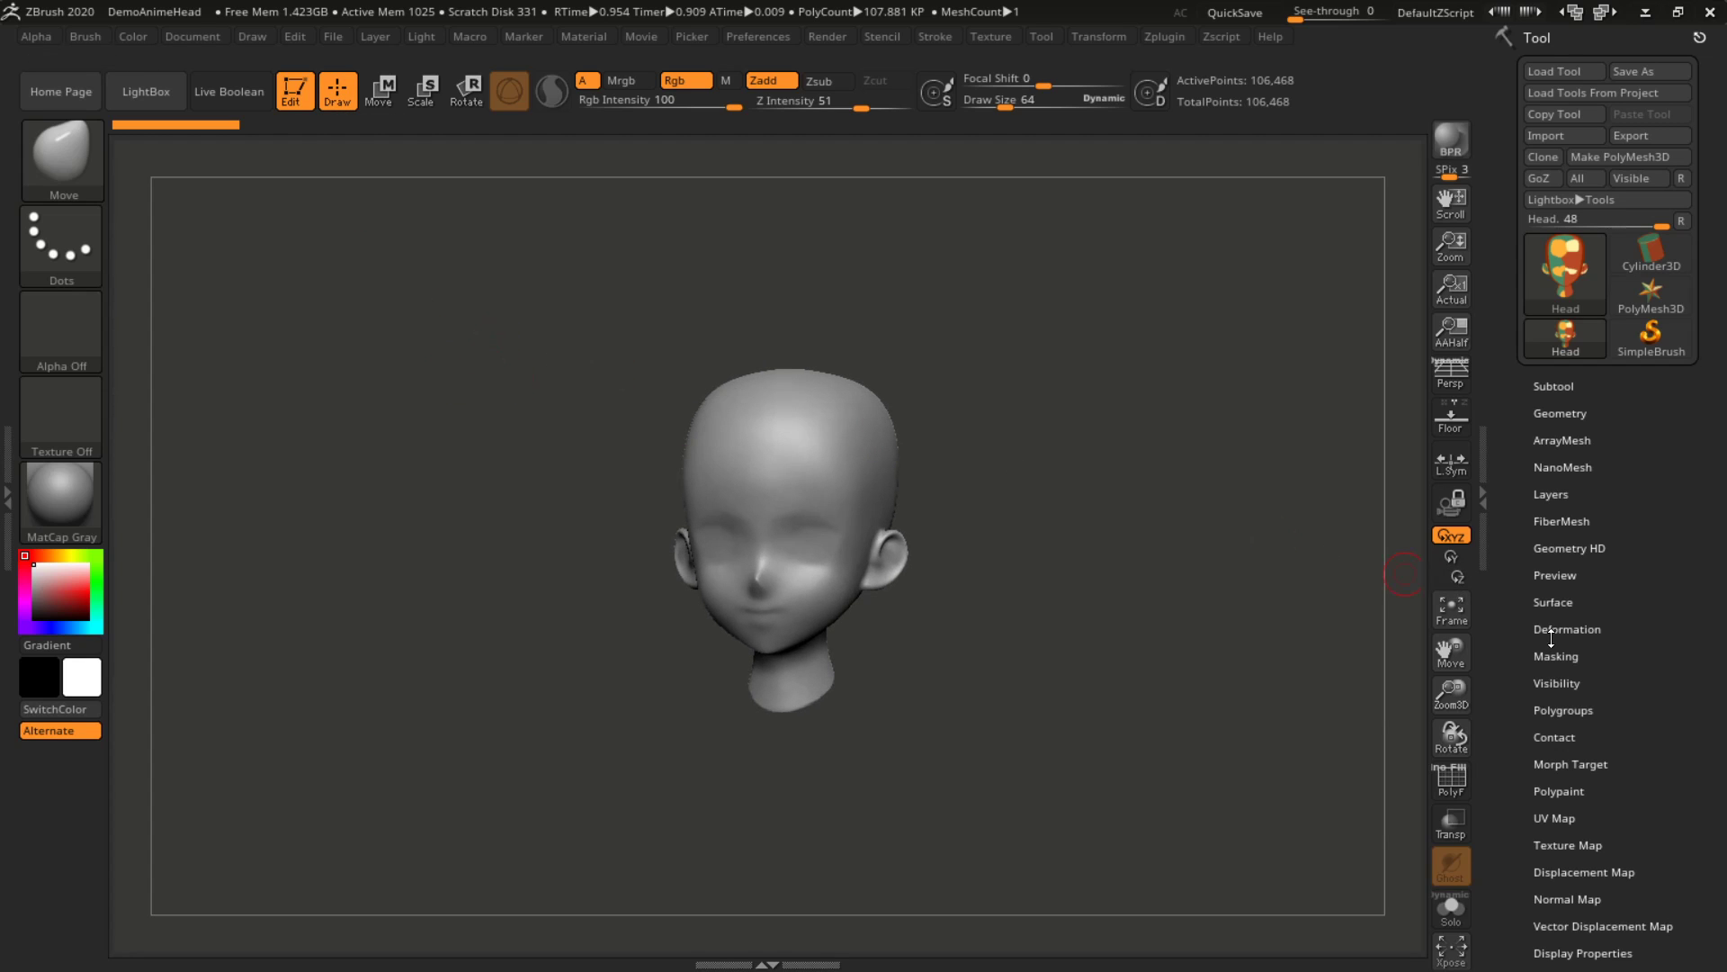
drag(1450, 692, 1449, 778)
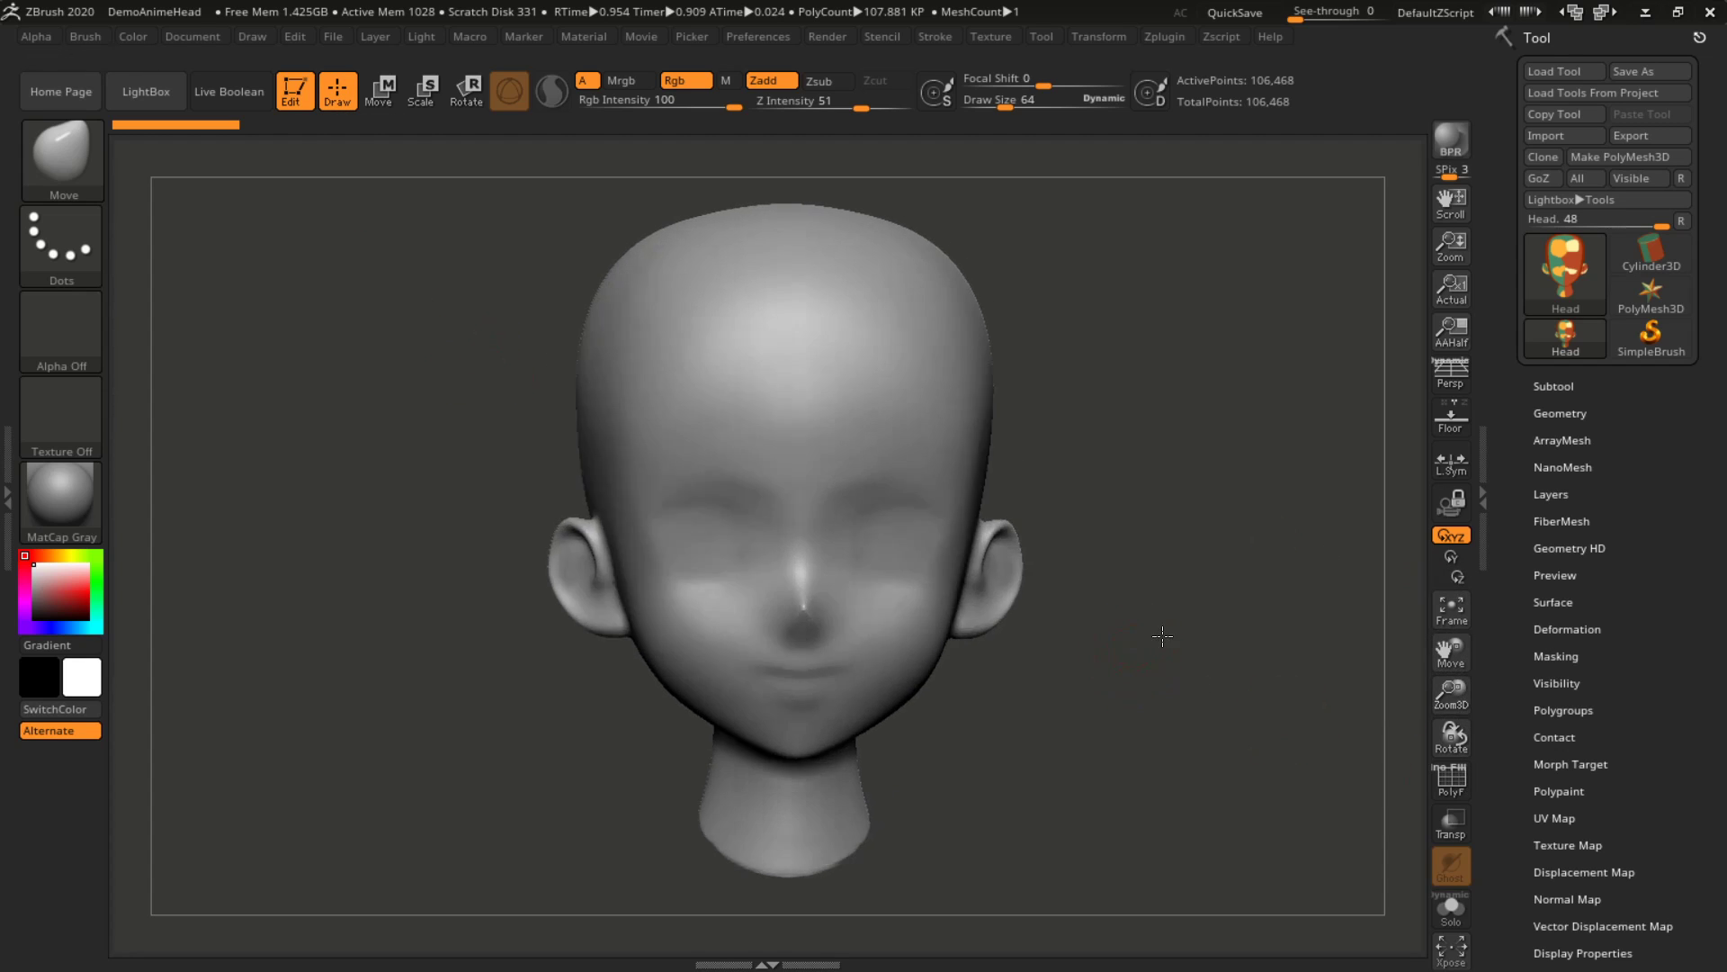
drag(1159, 637, 1157, 629)
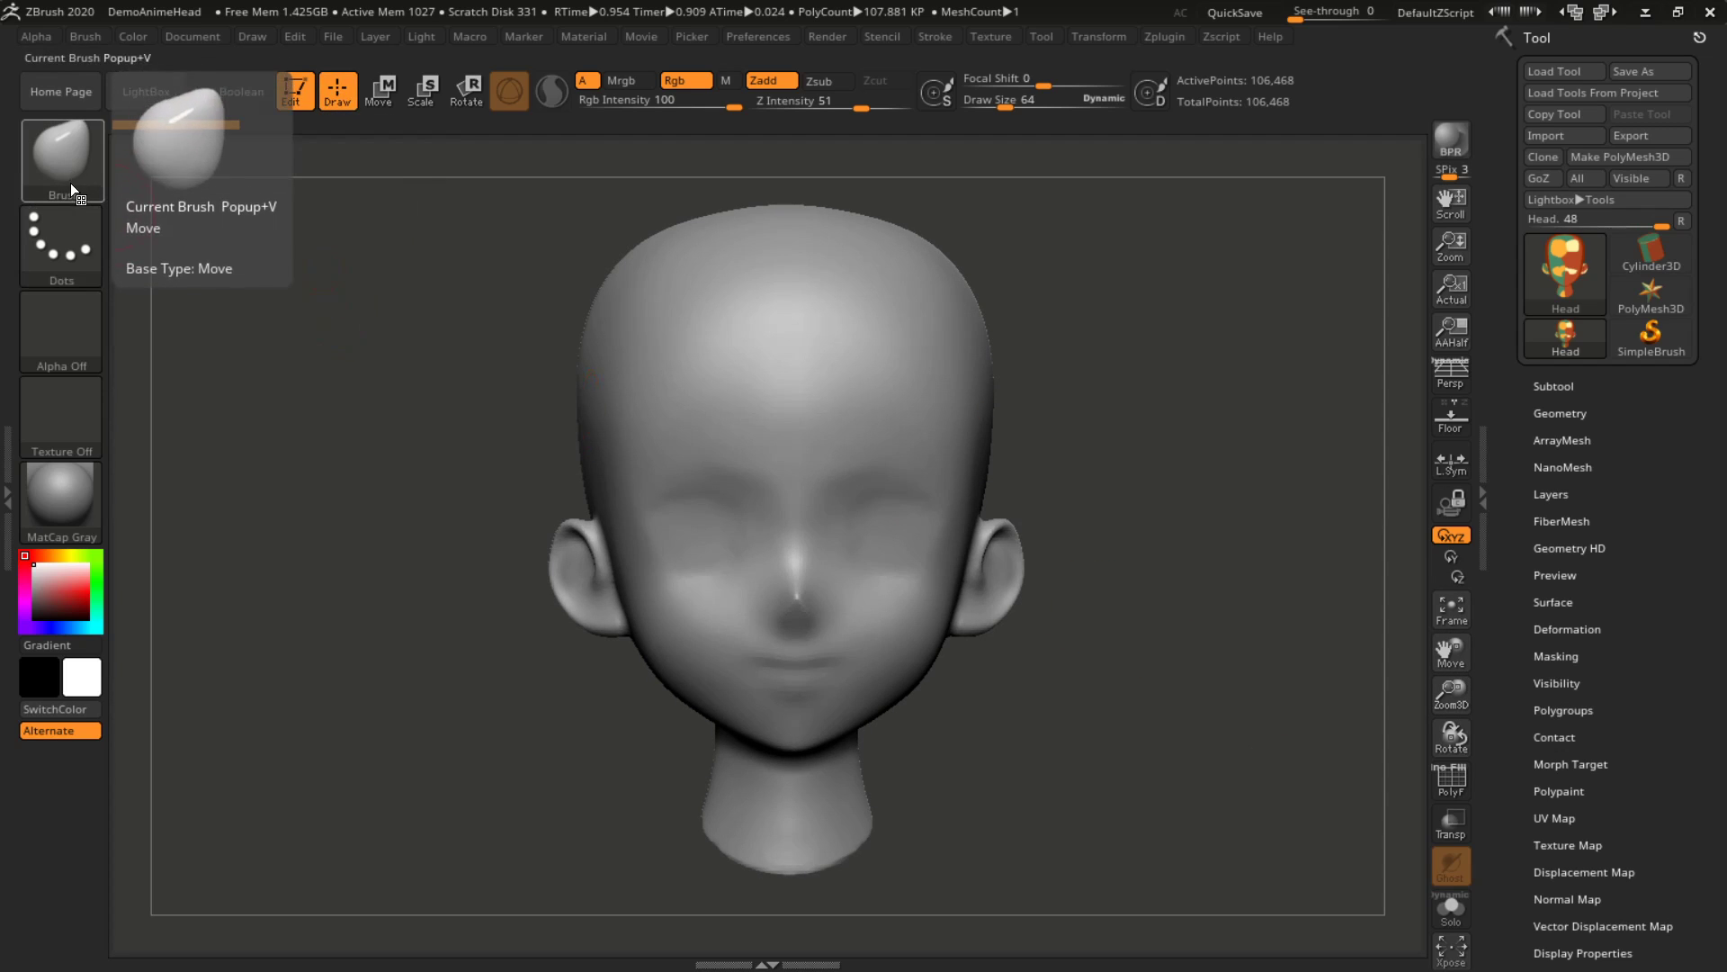
mouse_move(971, 326)
mouse_down()
mouse_move(1010, 297)
mouse_move(990, 301)
mouse_up()
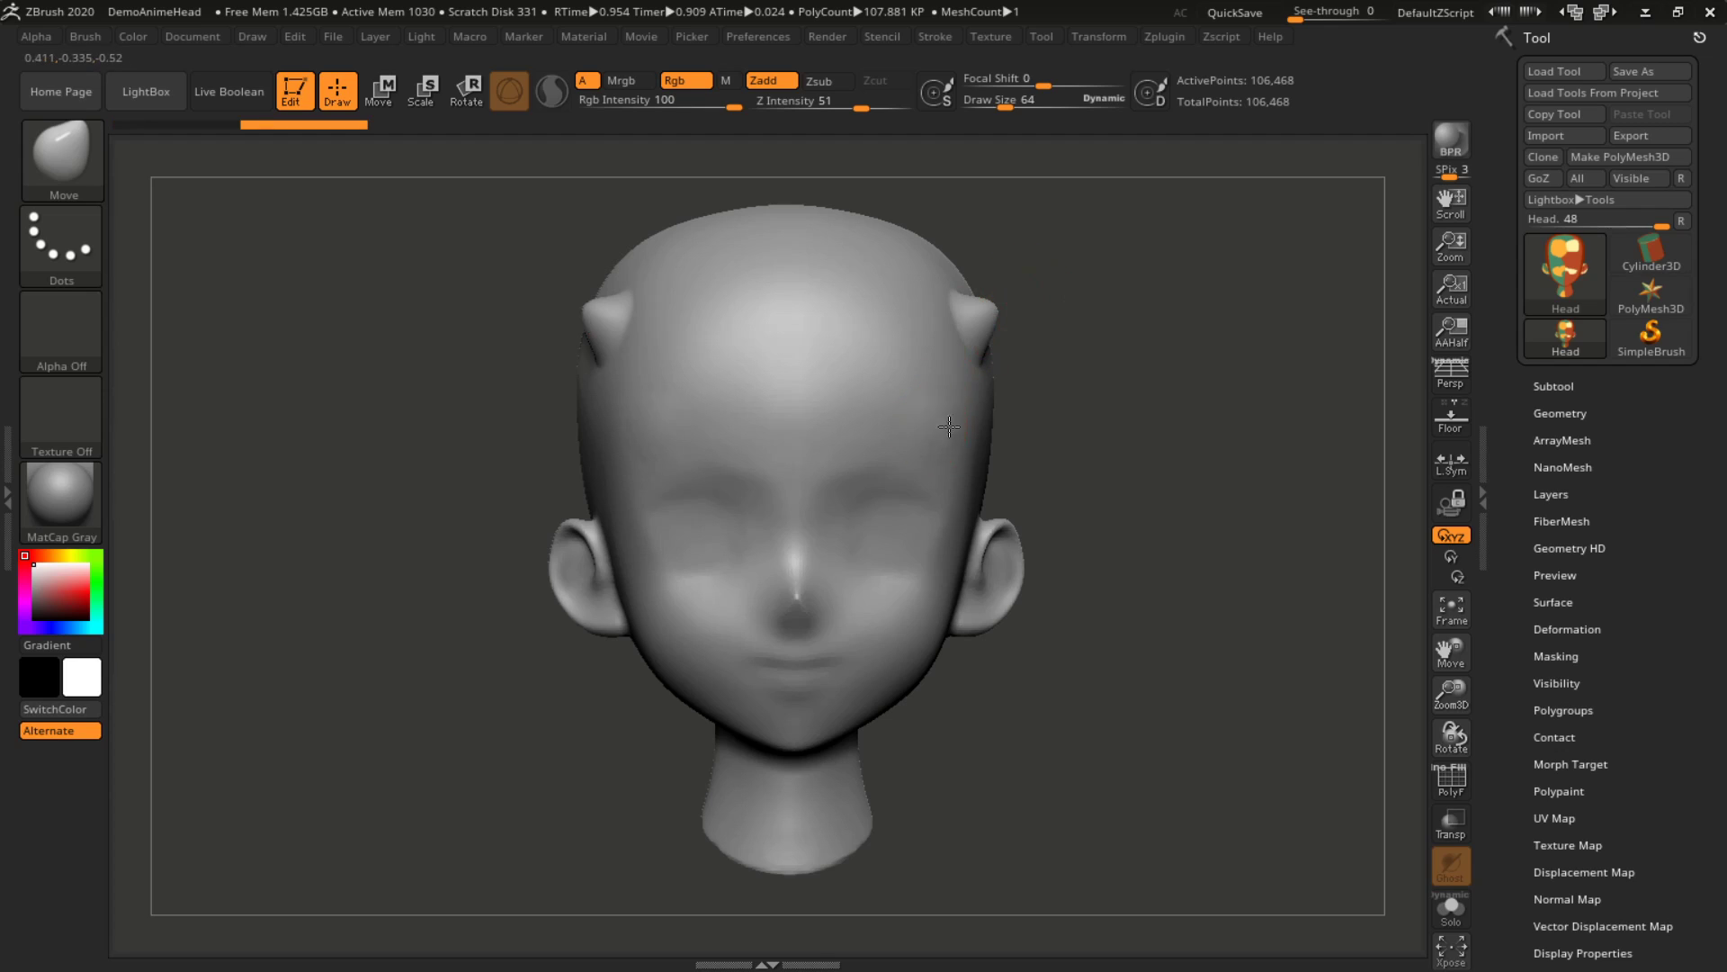
drag(959, 450, 940, 423)
drag(958, 513, 940, 491)
drag(886, 431, 886, 396)
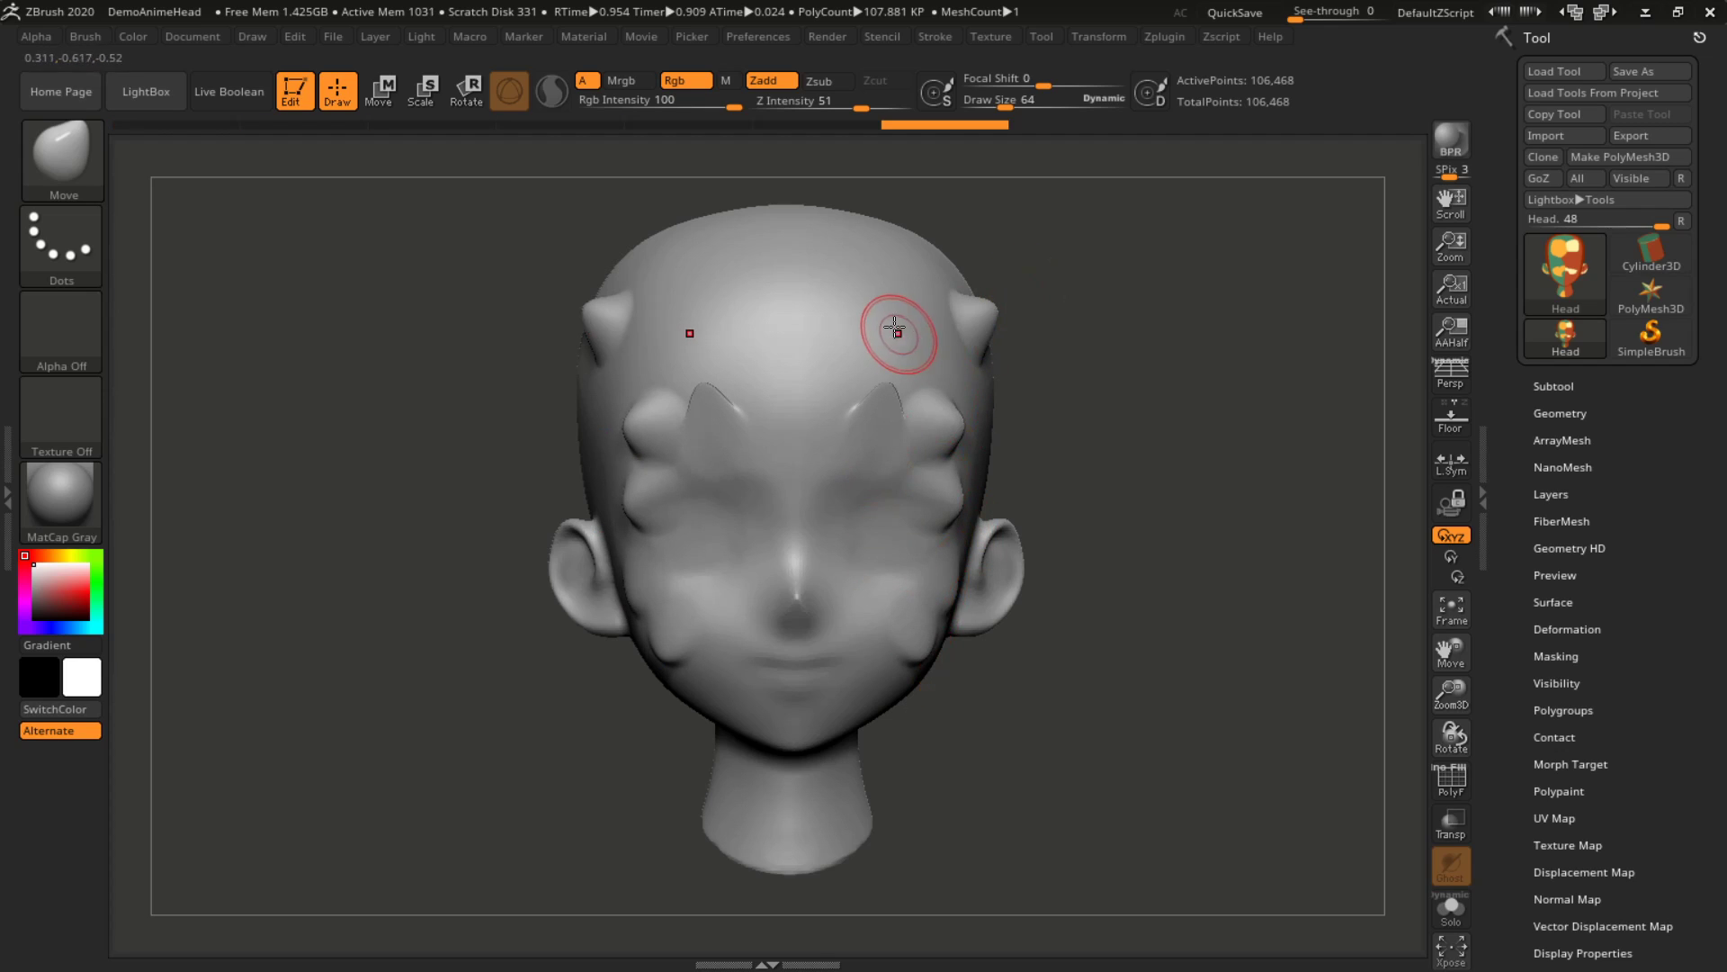
drag(882, 310, 877, 274)
mouse_move(960, 334)
mouse_down()
mouse_move(969, 371)
mouse_move(1020, 405)
mouse_up()
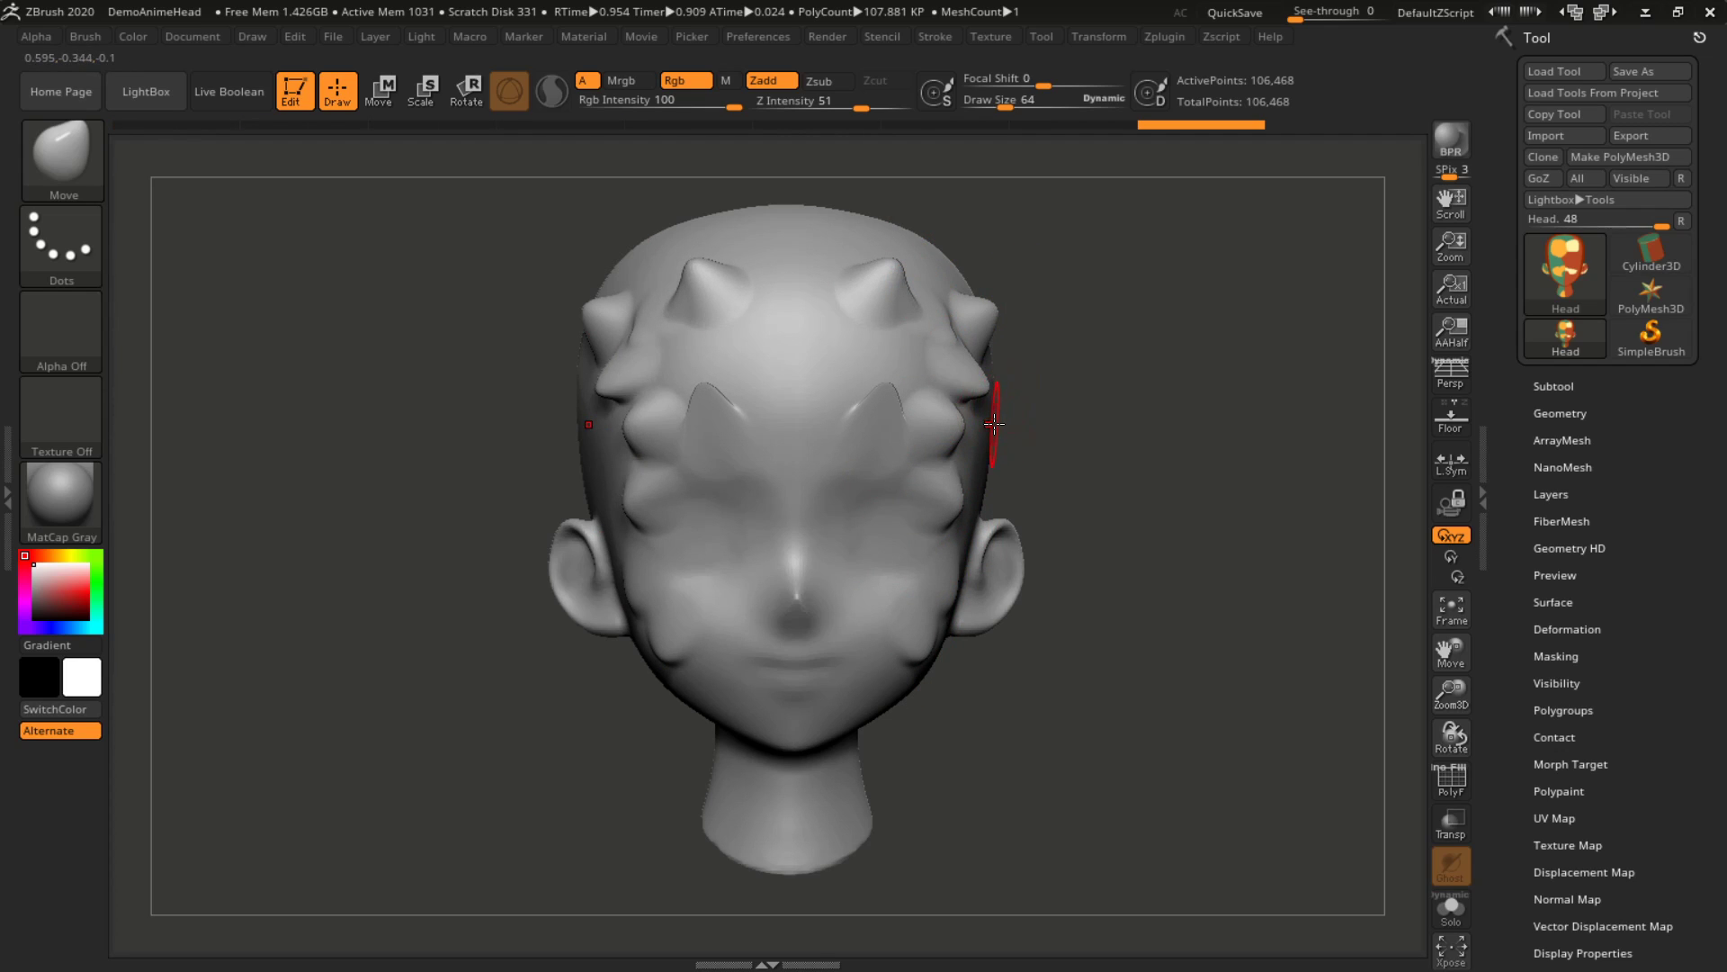
Undo all the Move brush strokes on the head
key(ctrl)
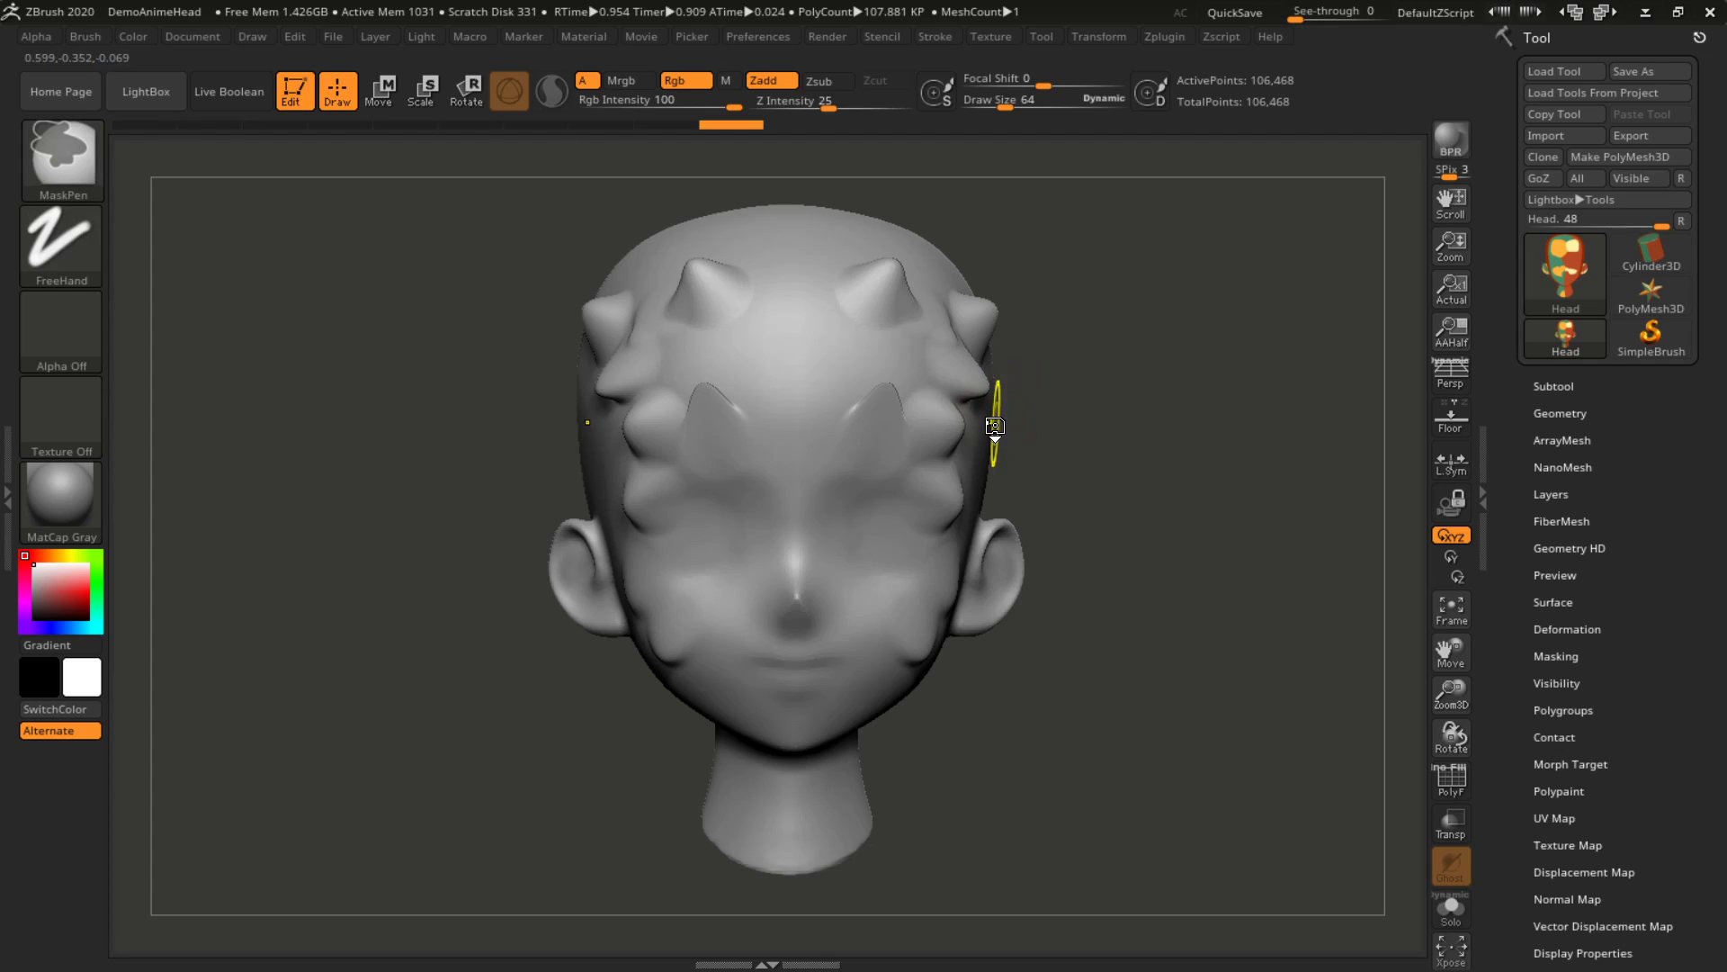
key(ctrl+z)
key(ctrl+z)
key(ctrl+z)
key(ctrl+z)
key(ctrl+z)
key(ctrl+z)
key(ctrl+z)
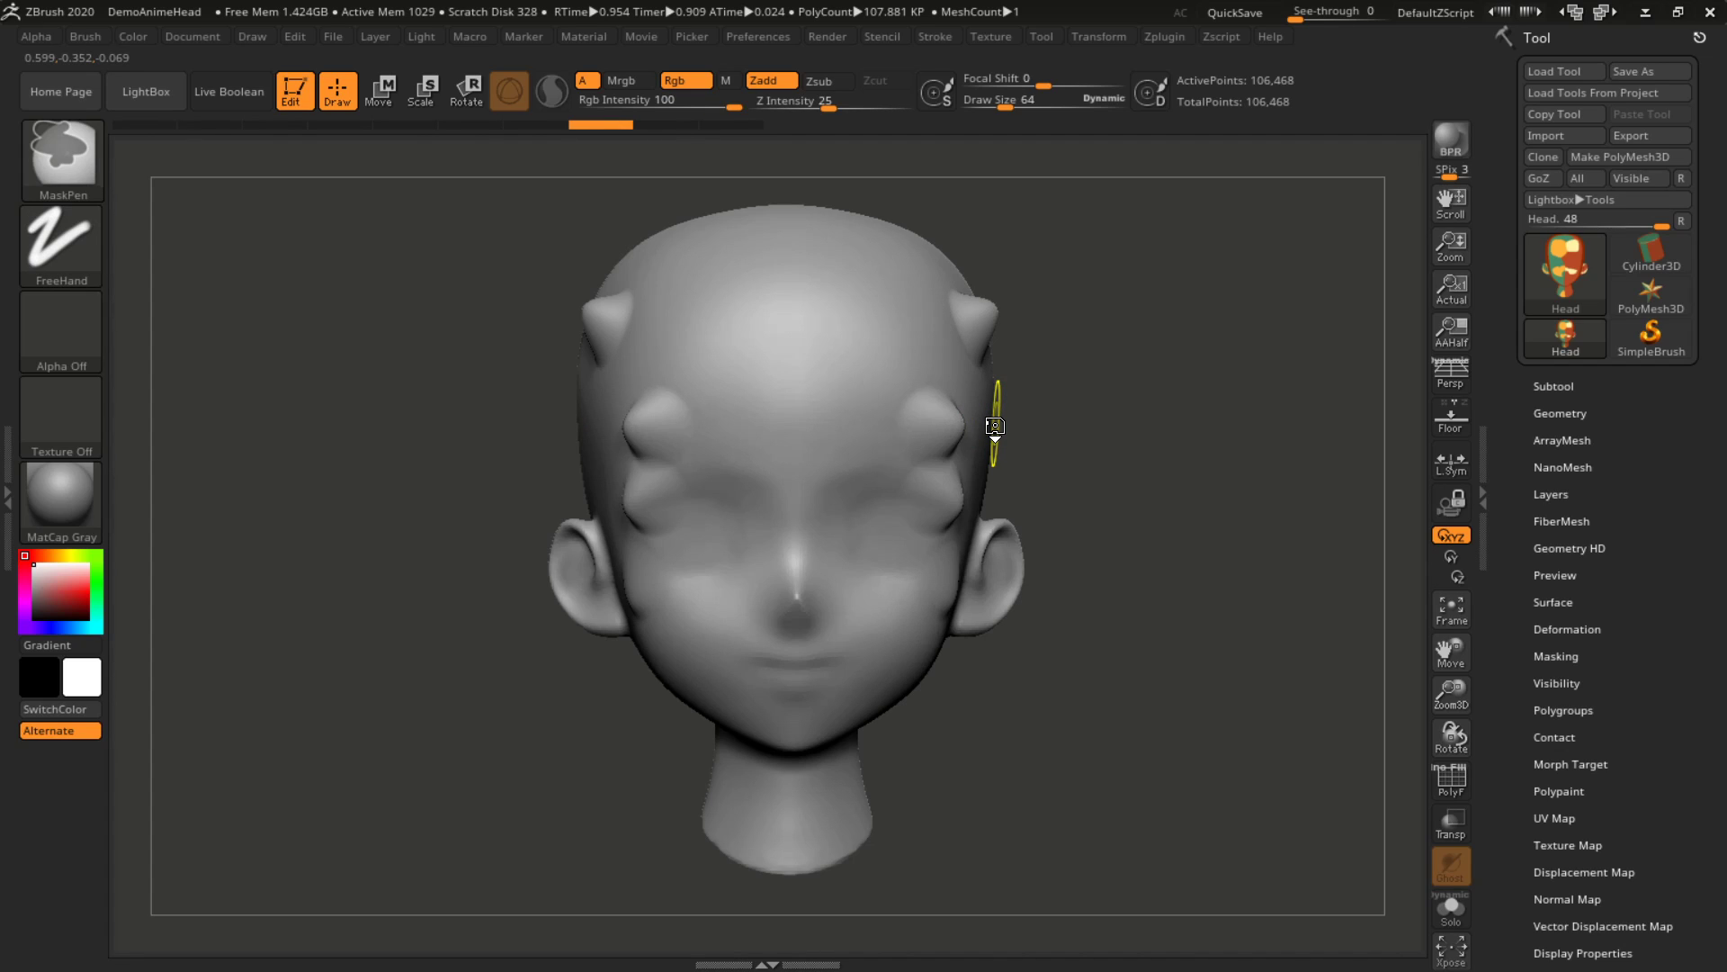
key(ctrl+z)
key(ctrl+z)
key(ctrl+z)
key(ctrl+z)
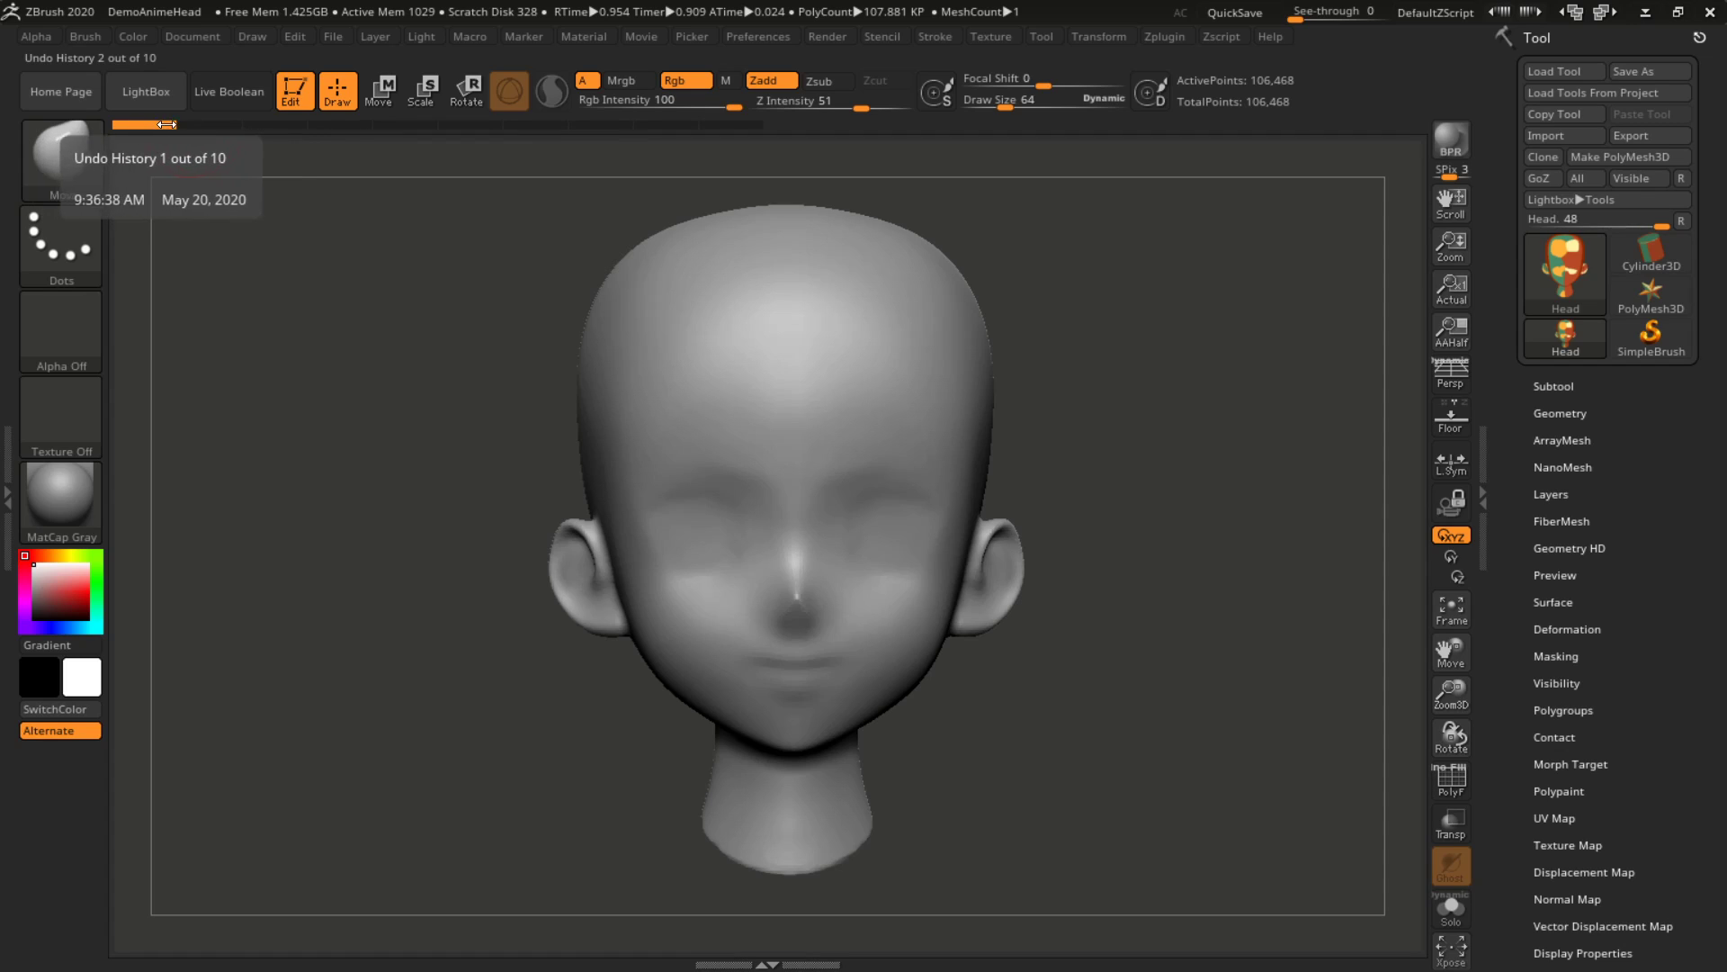
Step forward through the undo history states and return to the first one
click(216, 126)
click(259, 126)
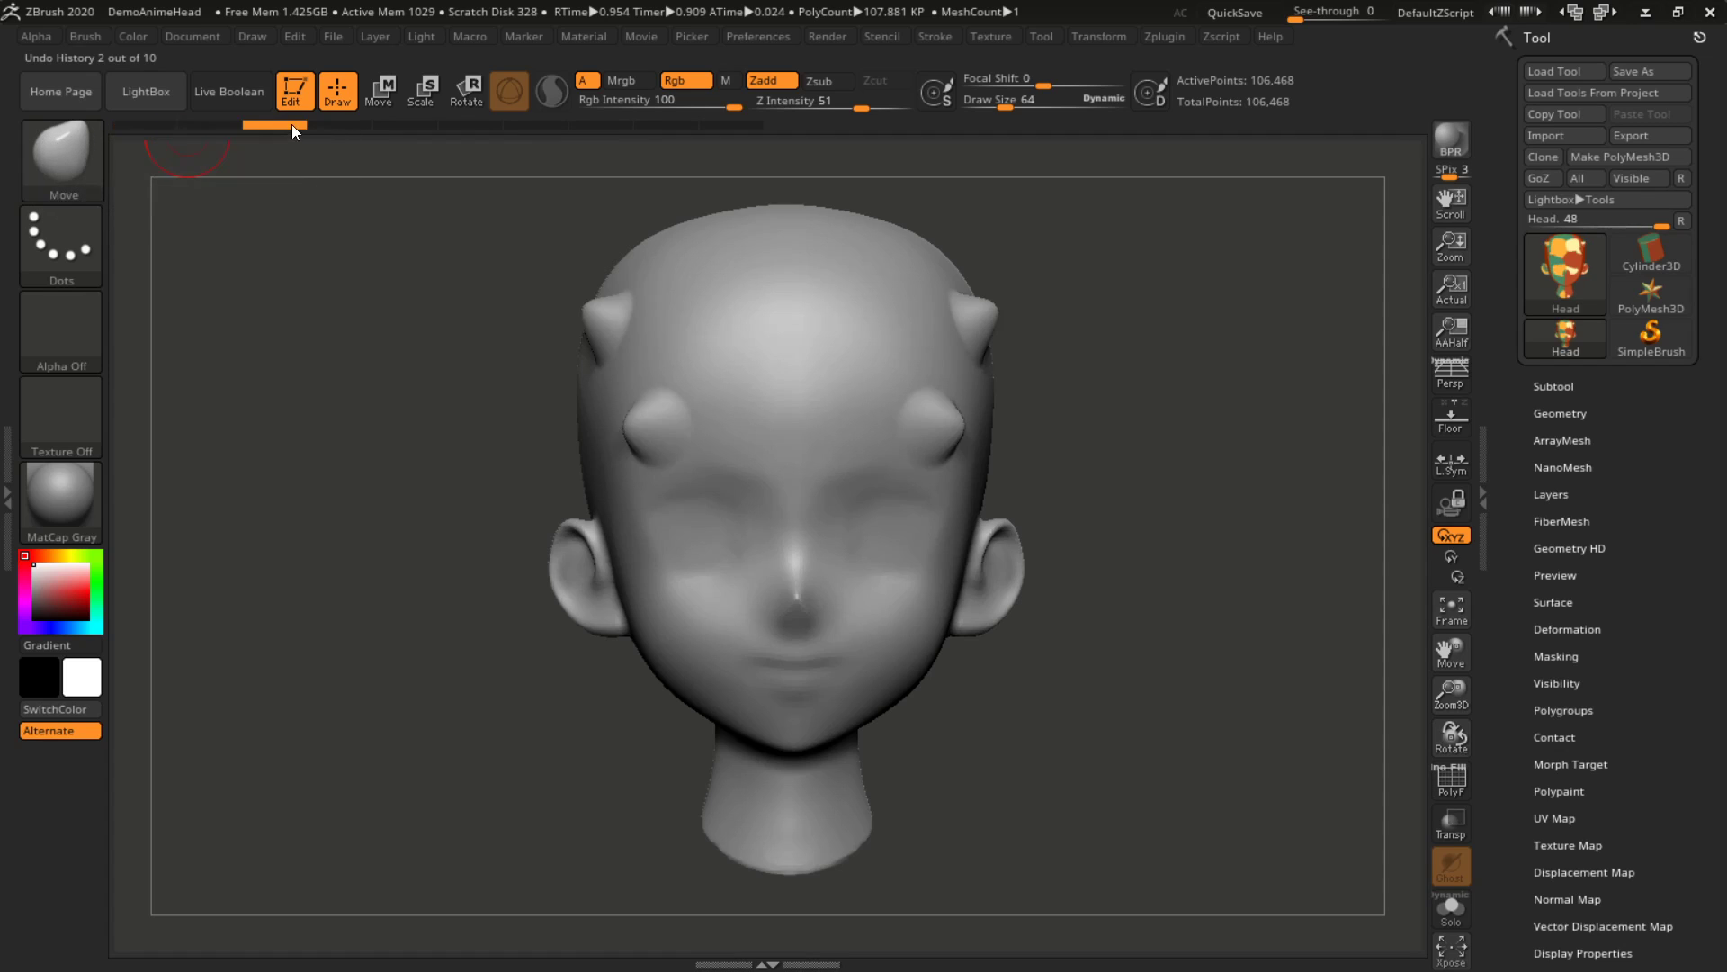
mouse_move(338, 126)
mouse_down()
mouse_move(596, 122)
mouse_move(144, 126)
mouse_up()
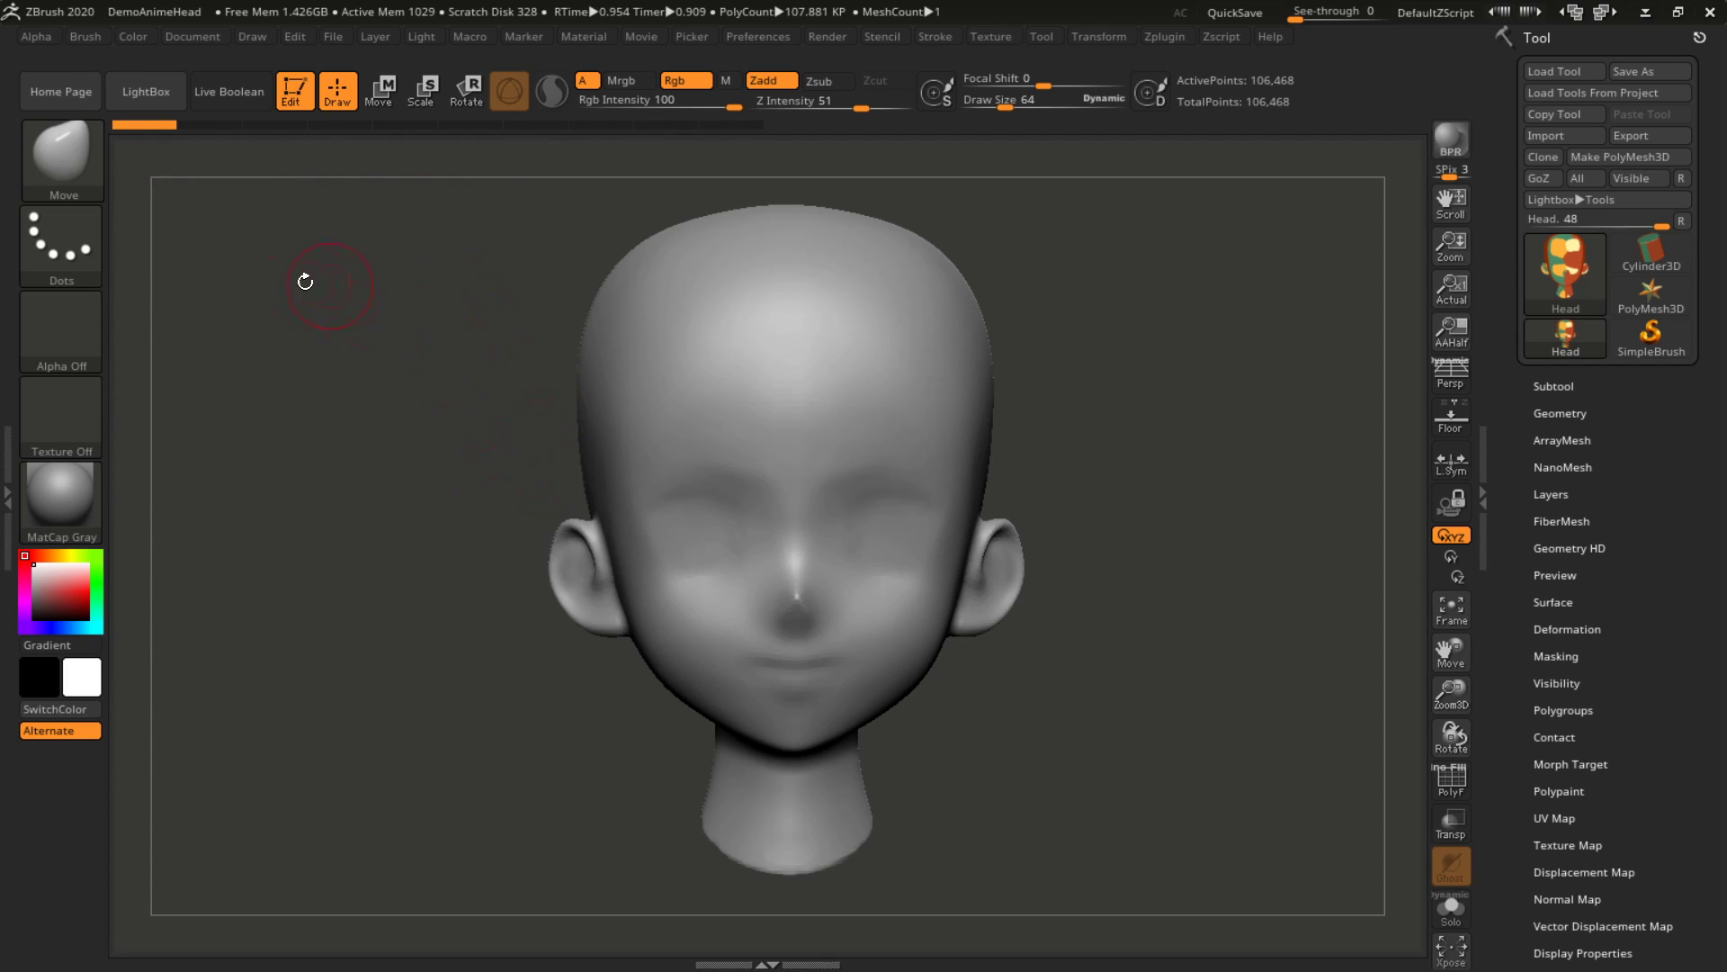
Filter the sculpting brushes to those starting with C and choose ClayBuildup
drag(1037, 416, 519, 338)
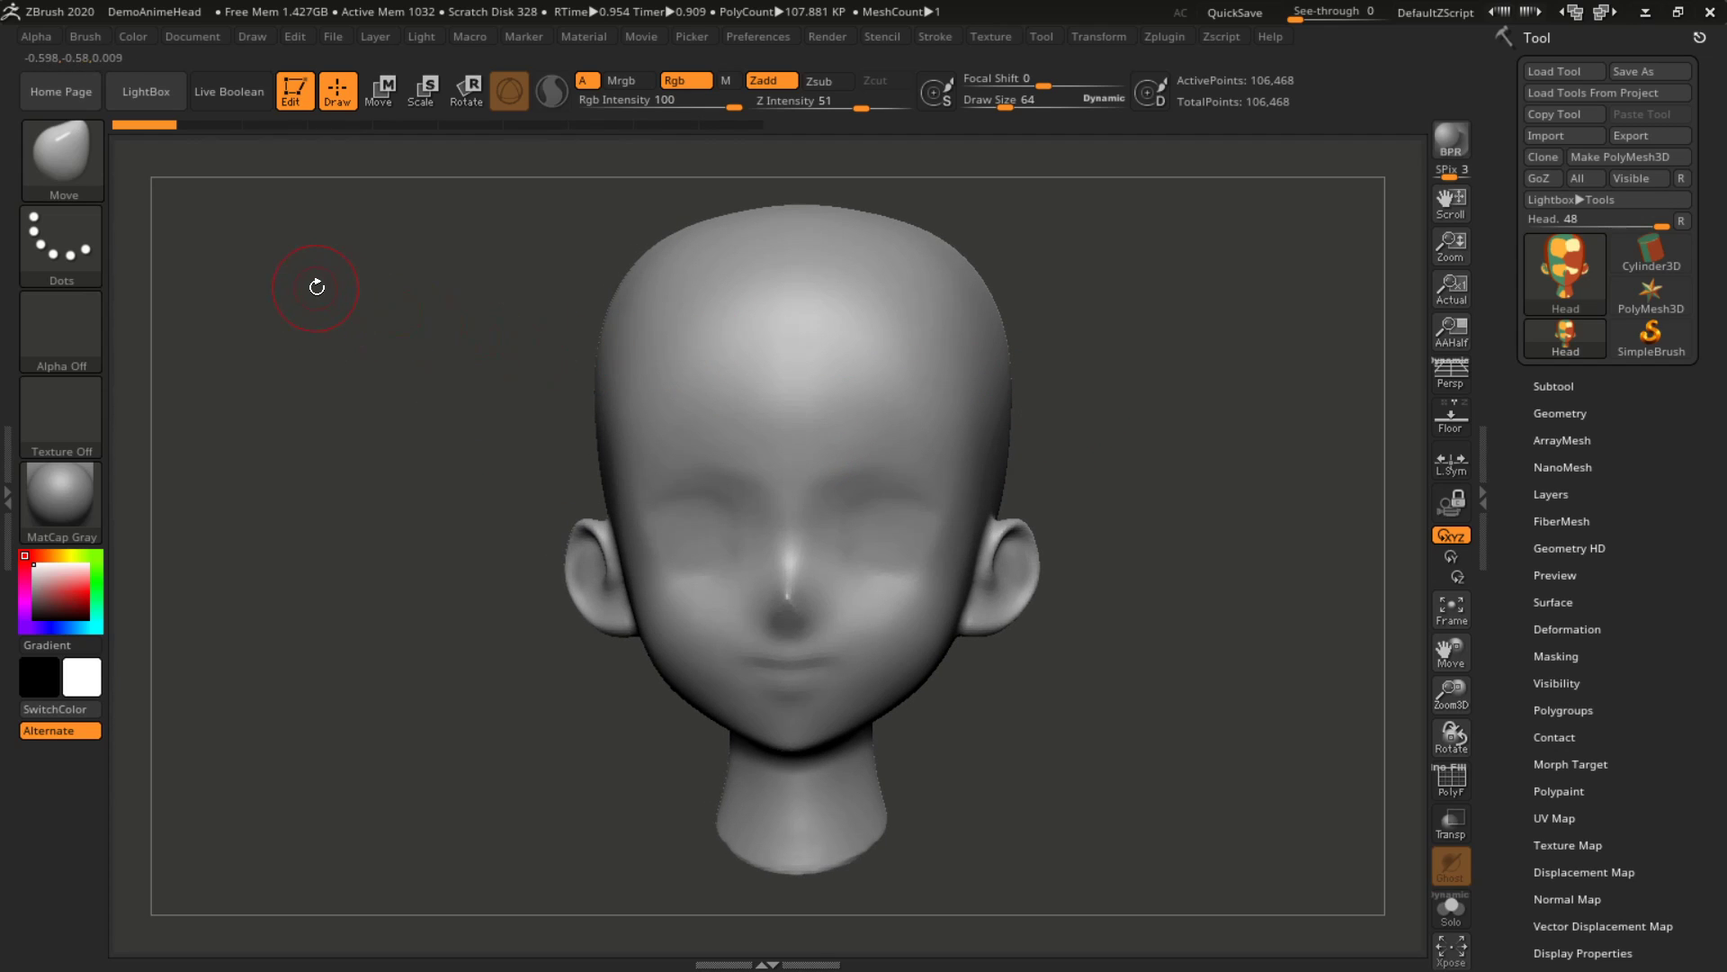
click(73, 160)
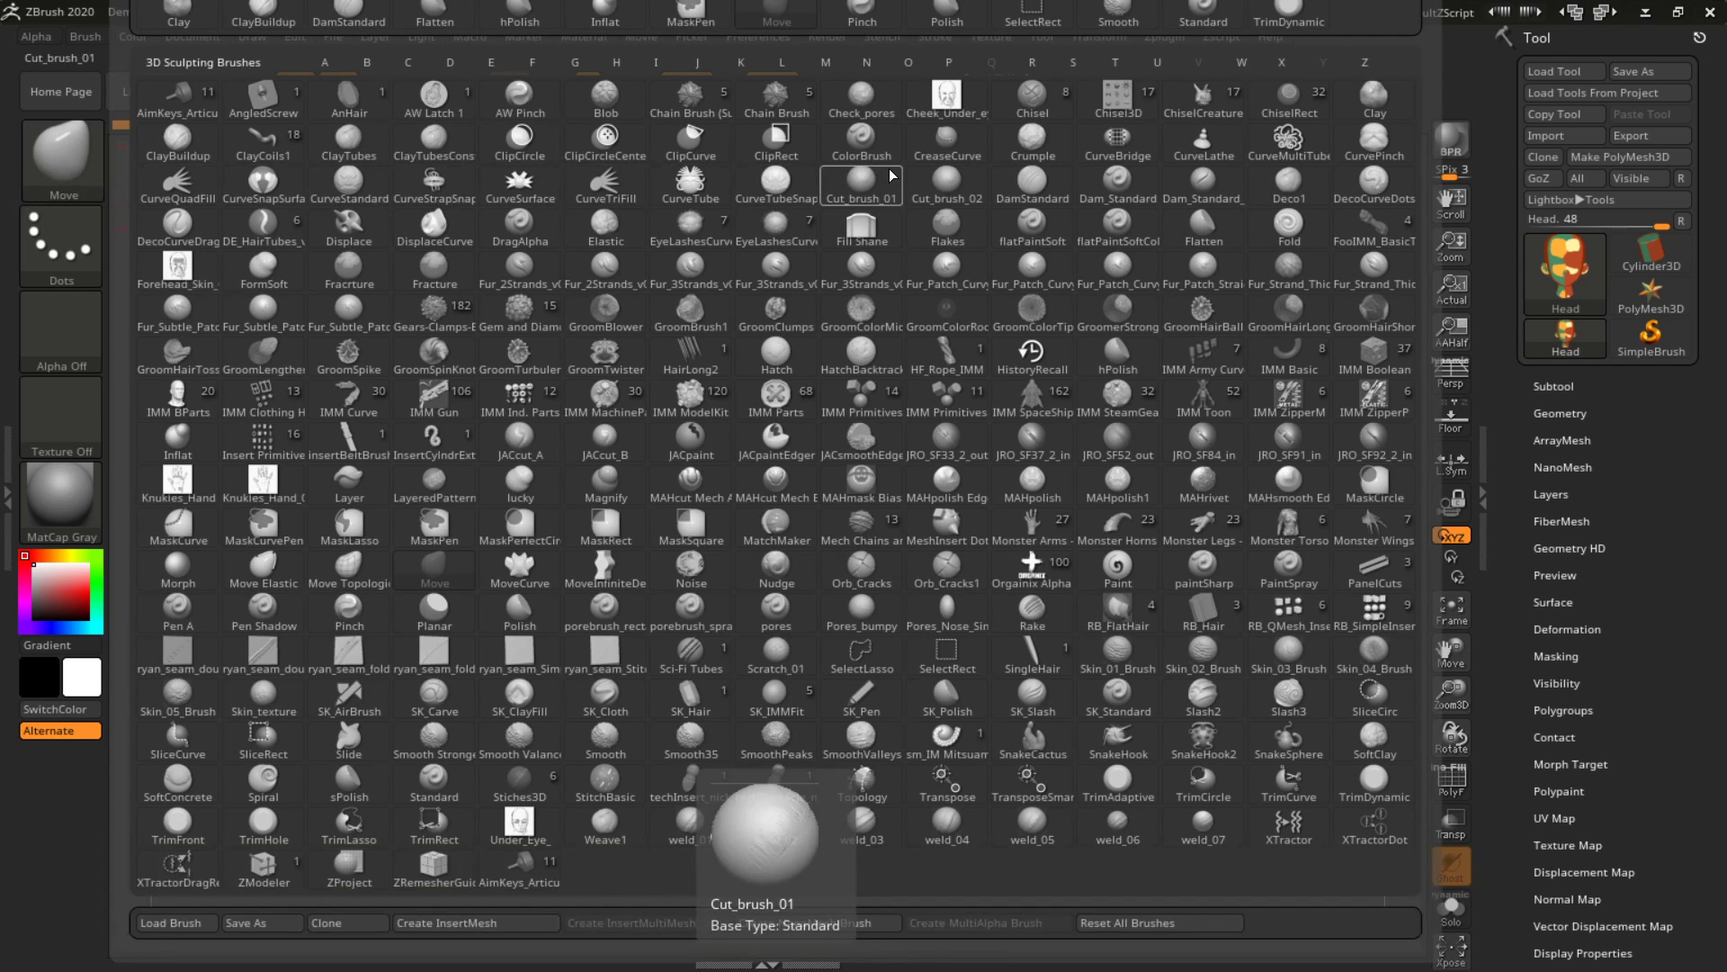
key(c)
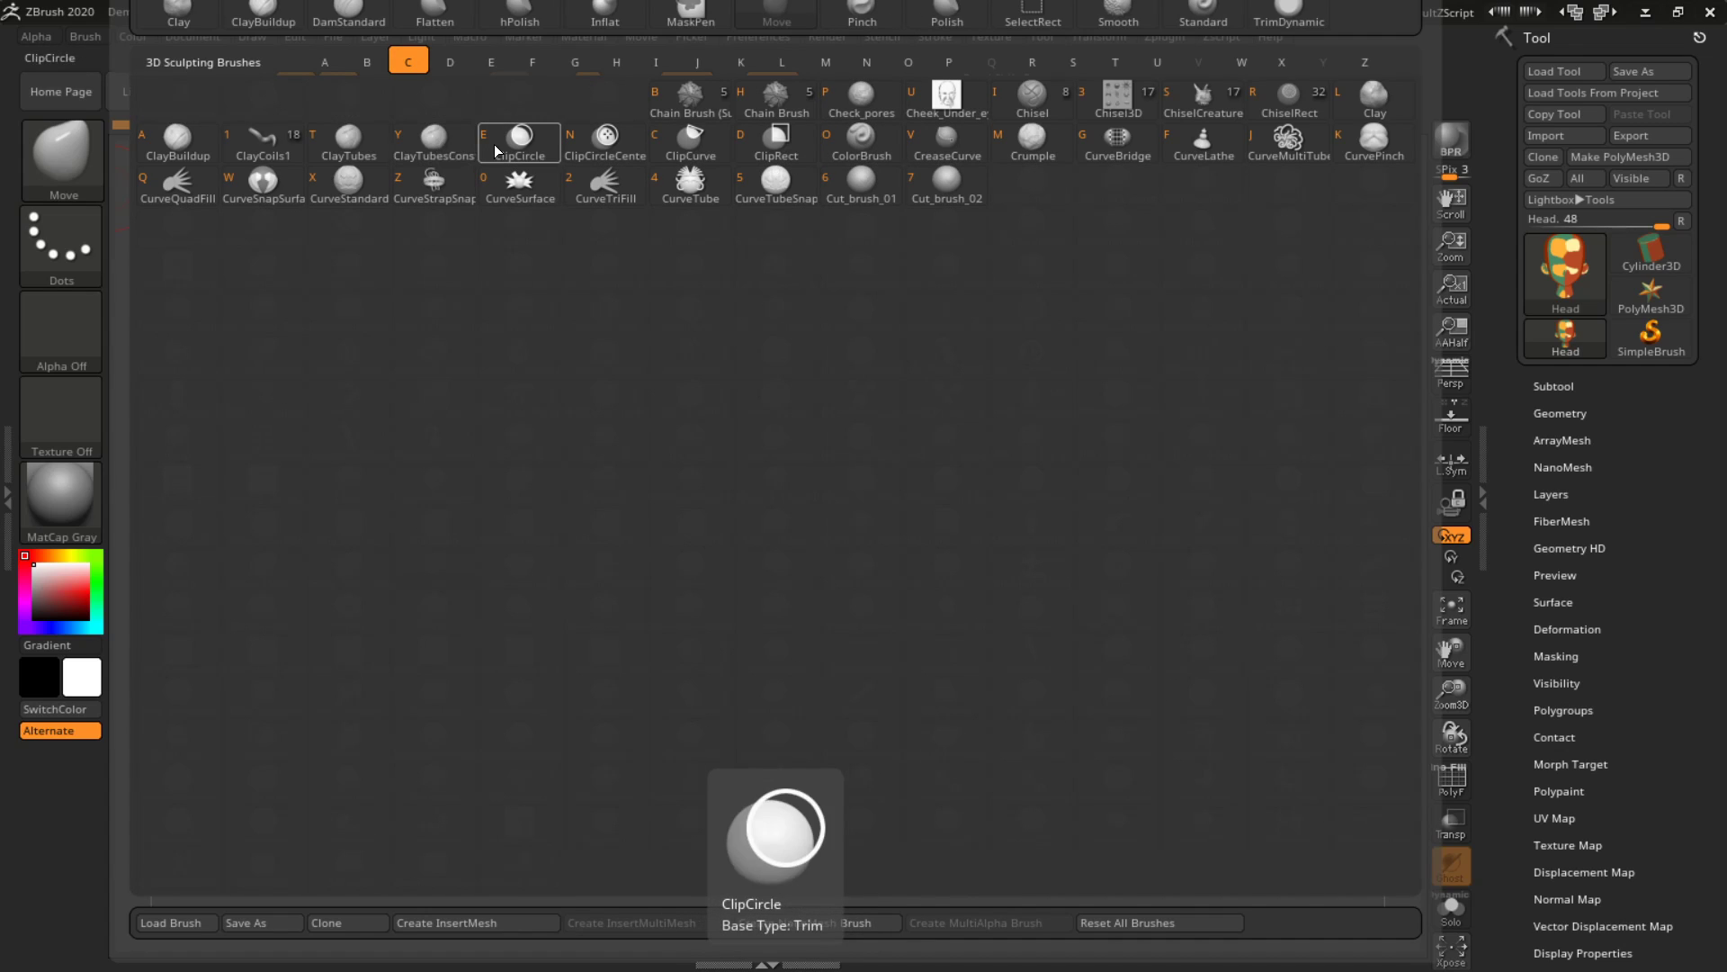
click(171, 144)
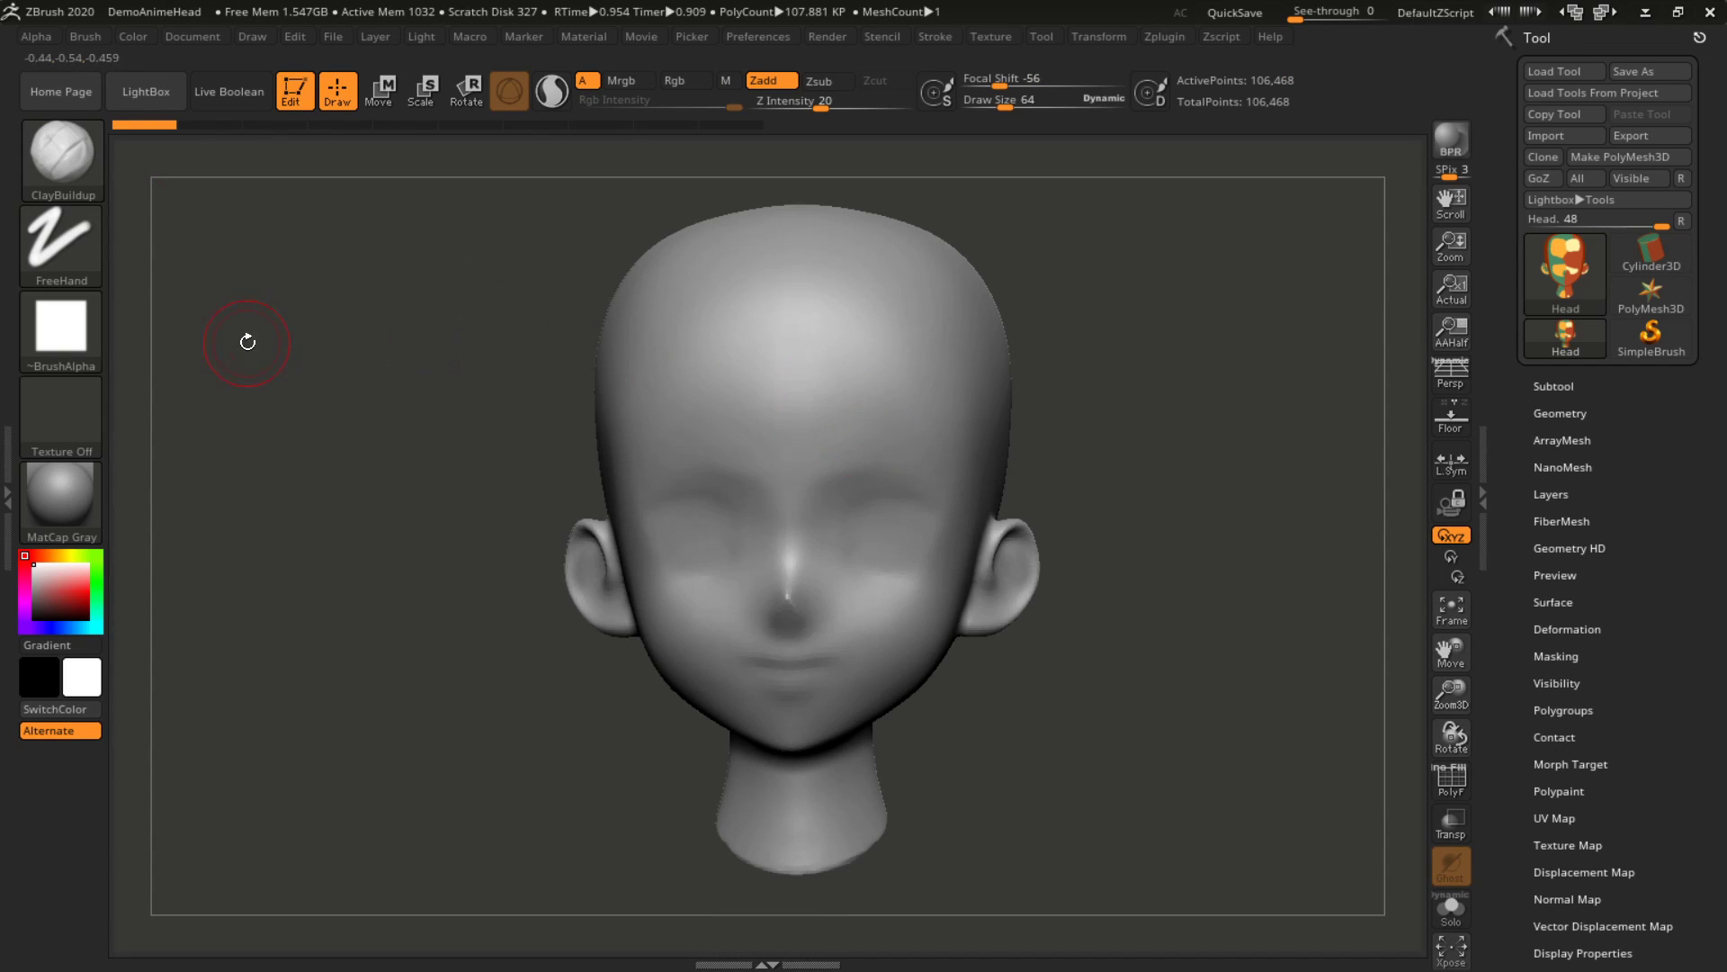
Sculpt symmetrical raised clay strokes over the forehead, brows and temples with the ClayBuildup brush
mouse_move(73, 156)
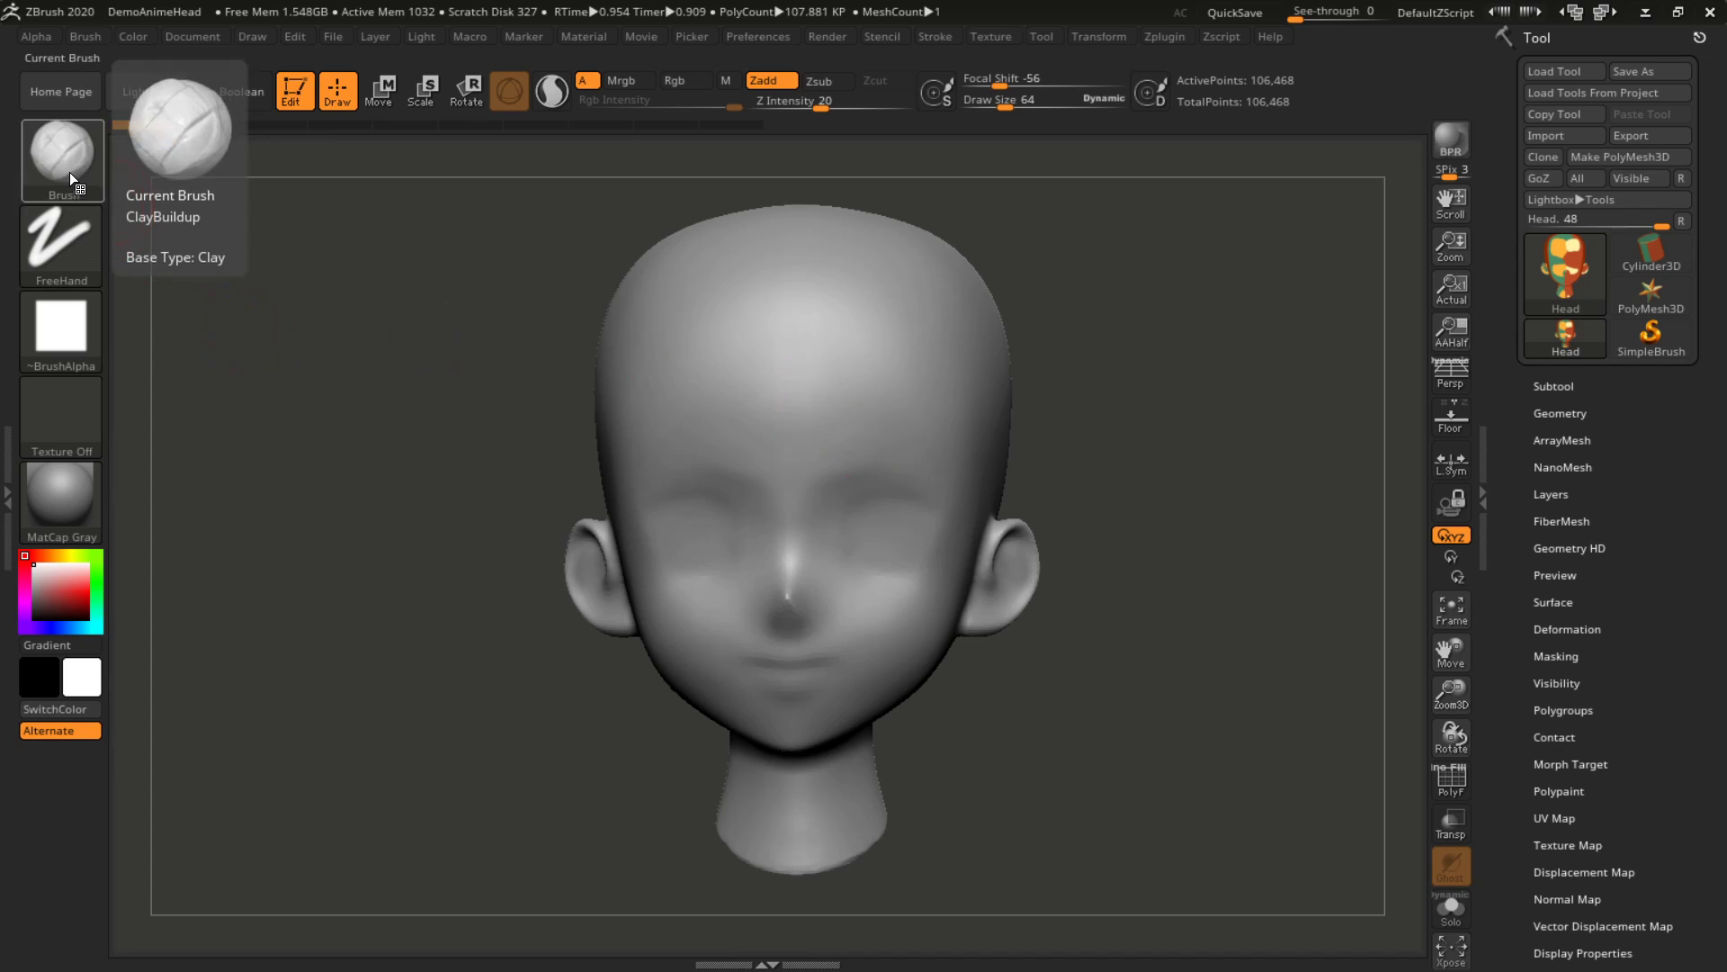
mouse_move(72, 239)
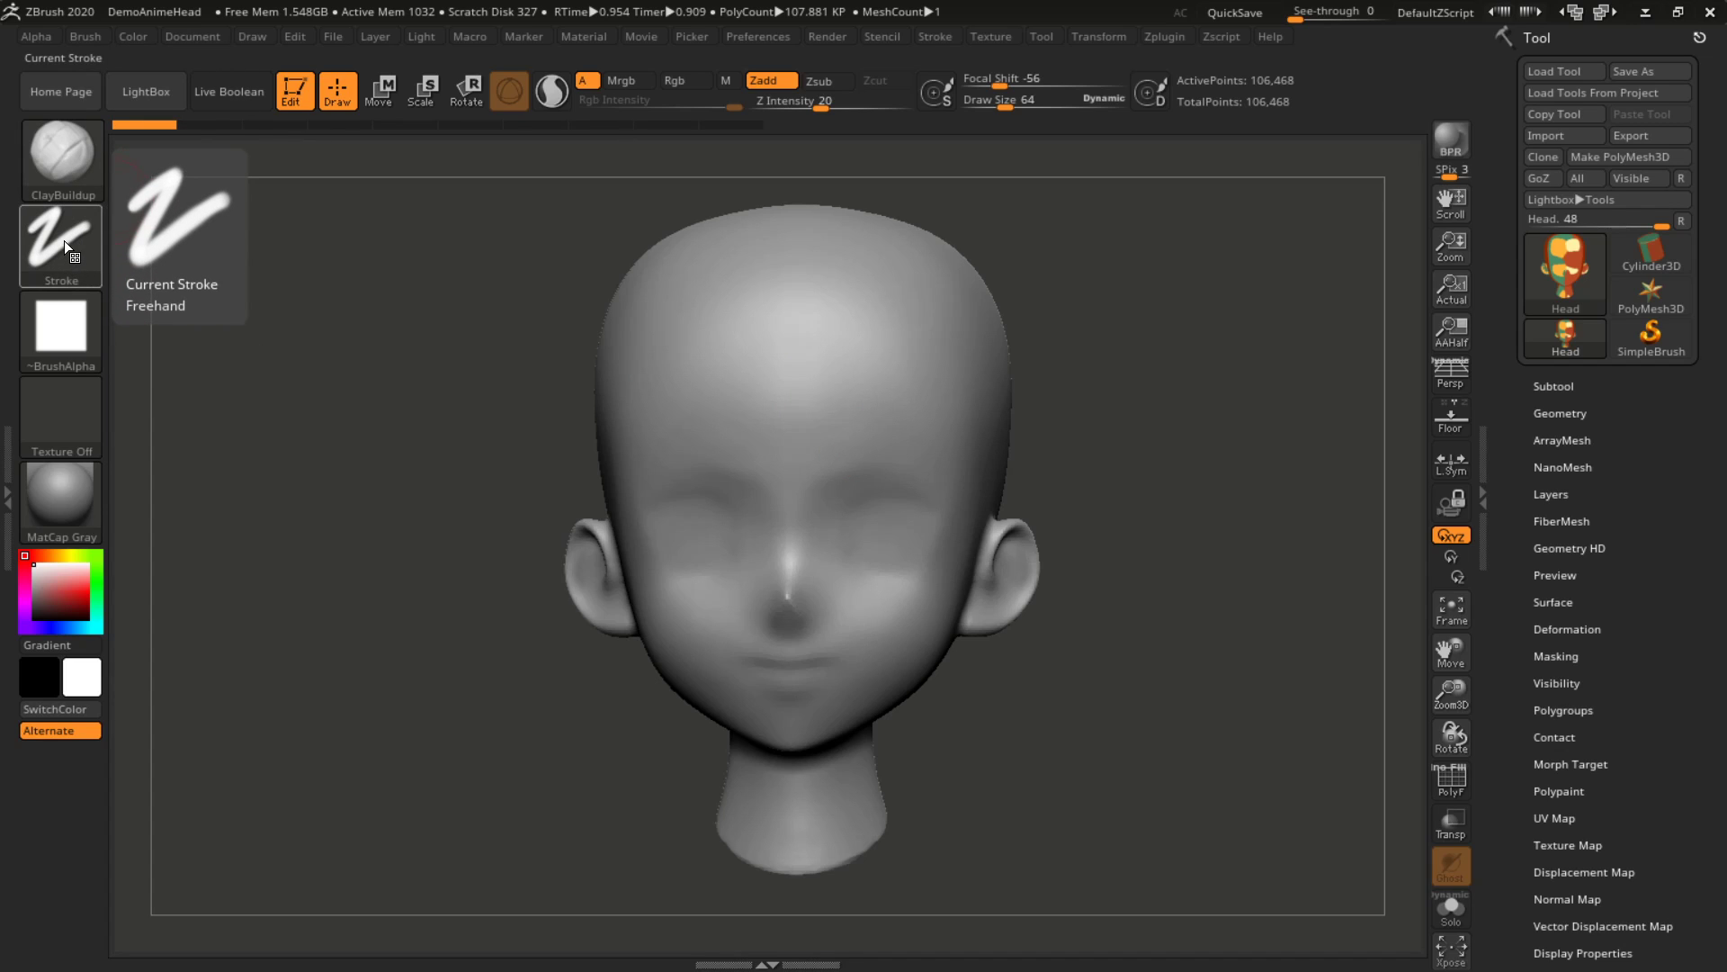
mouse_move(72, 327)
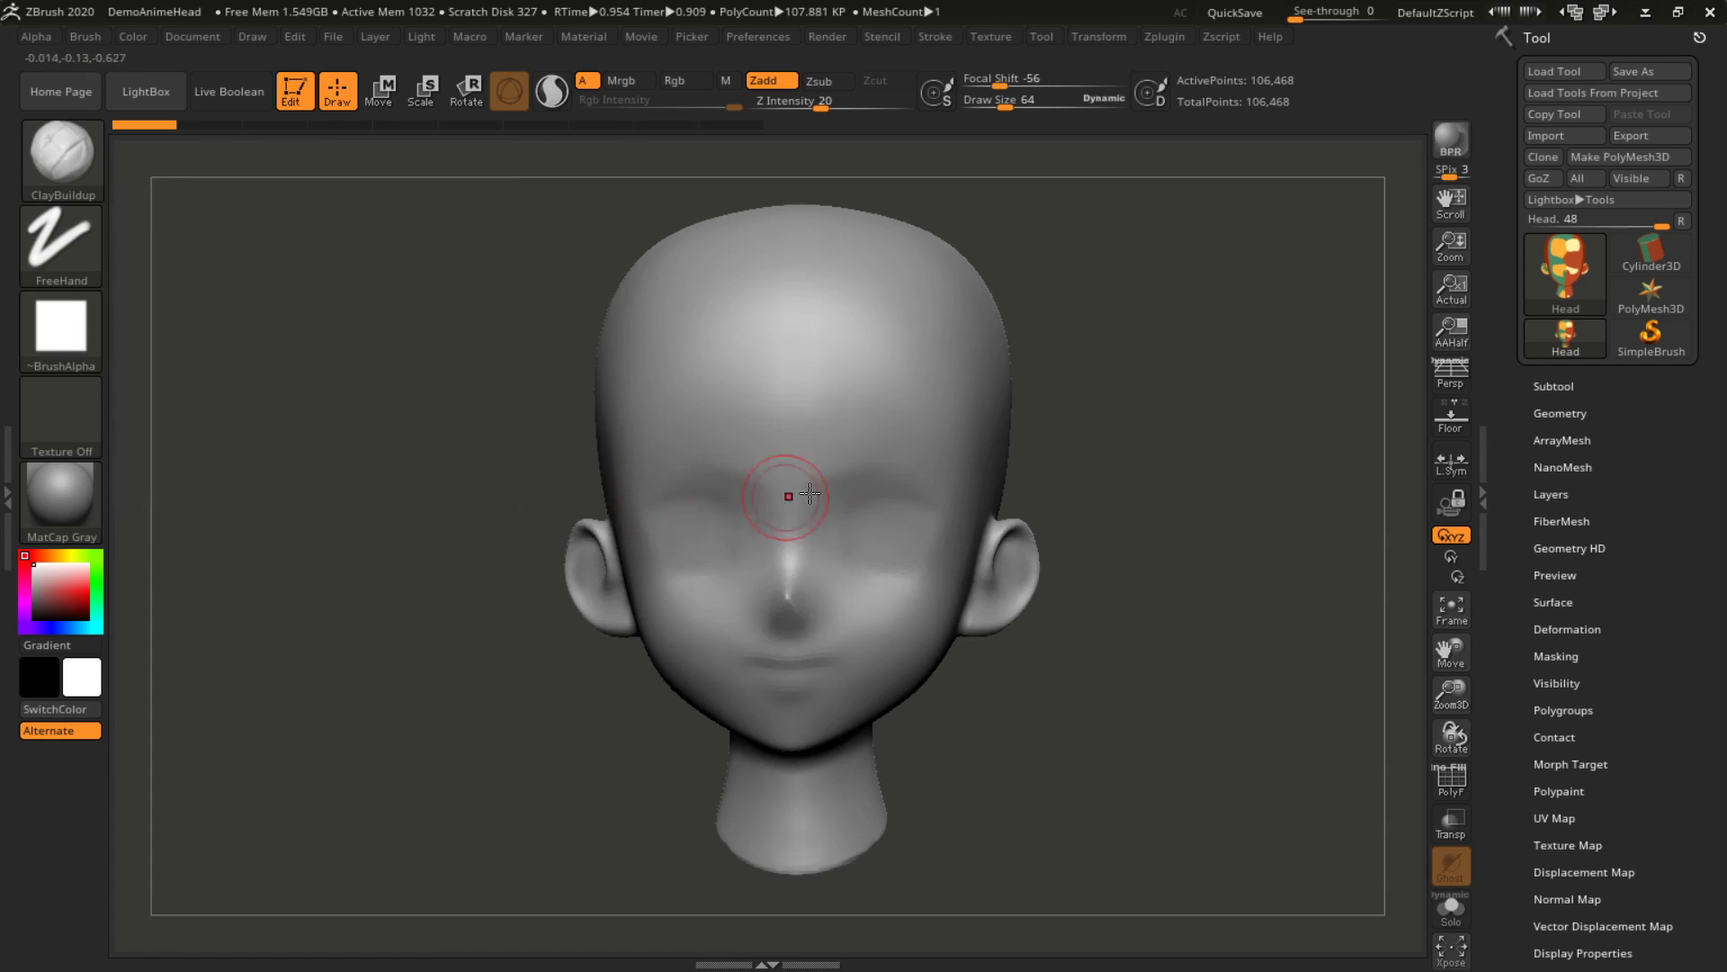
mouse_move(882, 417)
mouse_down()
mouse_move(897, 361)
mouse_move(916, 373)
mouse_move(930, 458)
mouse_move(857, 473)
mouse_move(823, 368)
mouse_move(866, 305)
mouse_move(845, 271)
mouse_move(805, 274)
mouse_move(792, 448)
mouse_move(826, 516)
mouse_move(867, 530)
mouse_move(924, 524)
mouse_move(912, 502)
mouse_move(871, 510)
mouse_move(865, 488)
mouse_move(908, 451)
mouse_move(881, 410)
mouse_move(900, 378)
mouse_up()
mouse_move(1106, 359)
mouse_down()
mouse_move(1056, 364)
mouse_move(984, 514)
mouse_move(970, 580)
mouse_move(1000, 604)
mouse_move(1027, 480)
mouse_move(1008, 441)
mouse_up()
drag(686, 729, 792, 720)
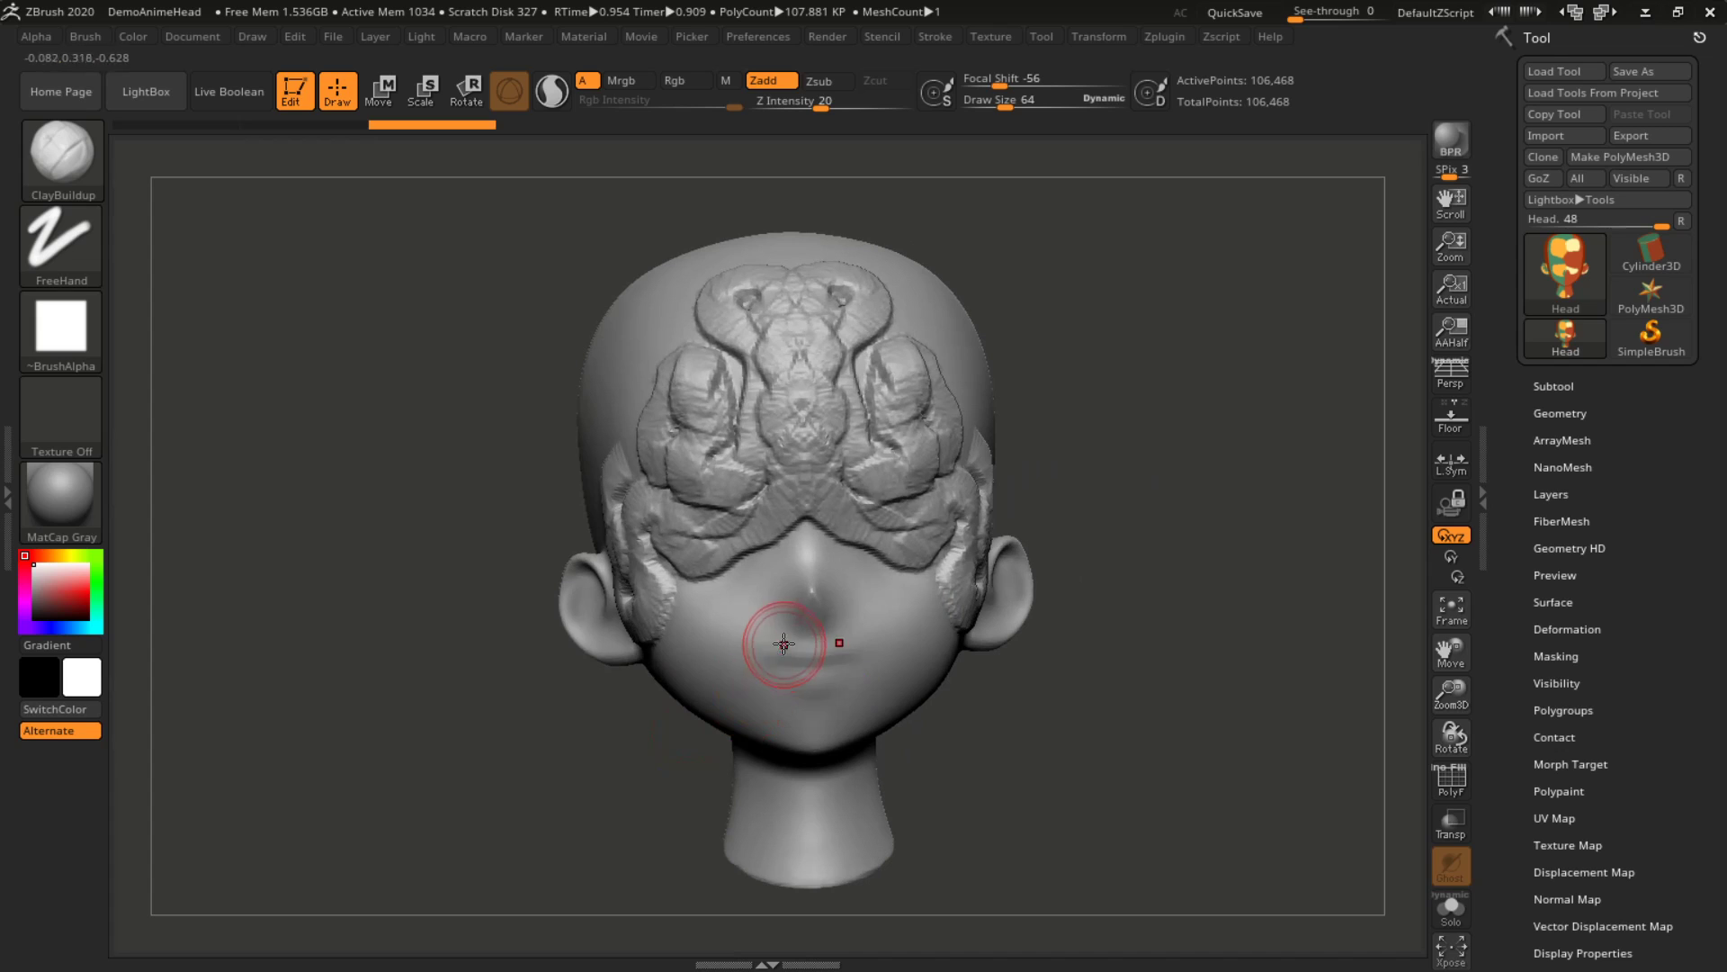
Switch from Draw to Move mode and try shifting the head sideways with the gizmo's red axis
mouse_move(450, 475)
mouse_down()
mouse_move(432, 501)
mouse_move(434, 421)
mouse_move(467, 451)
mouse_move(401, 397)
mouse_move(417, 423)
mouse_move(413, 405)
mouse_up()
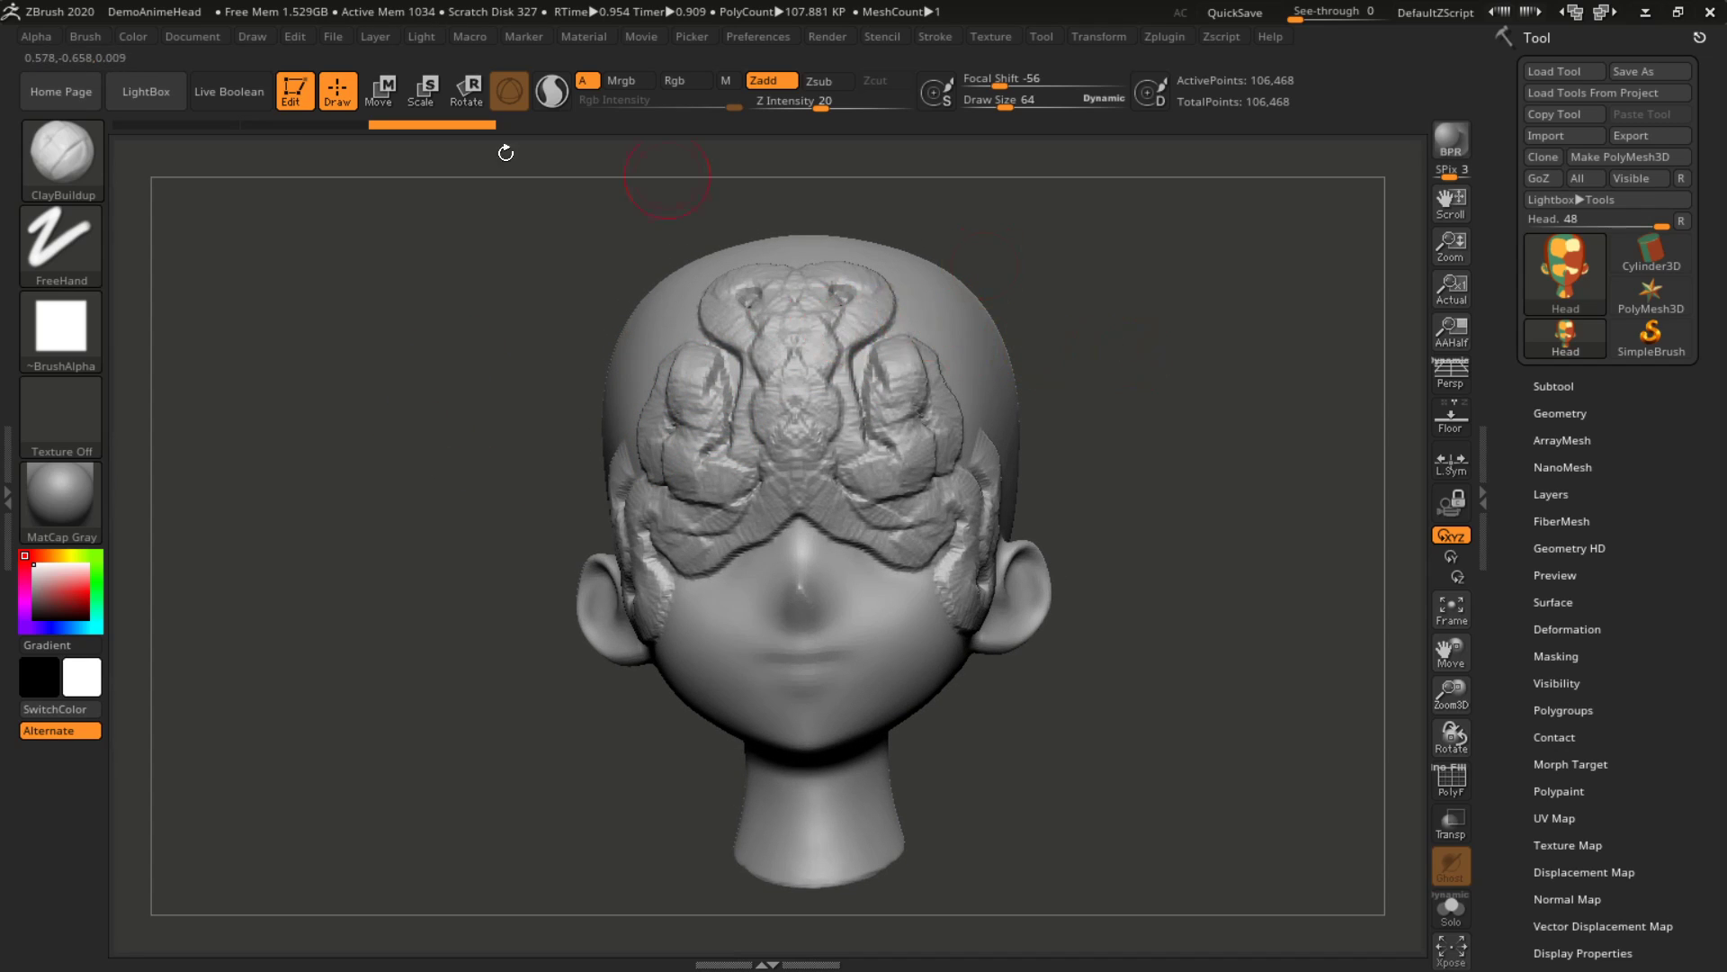
click(382, 90)
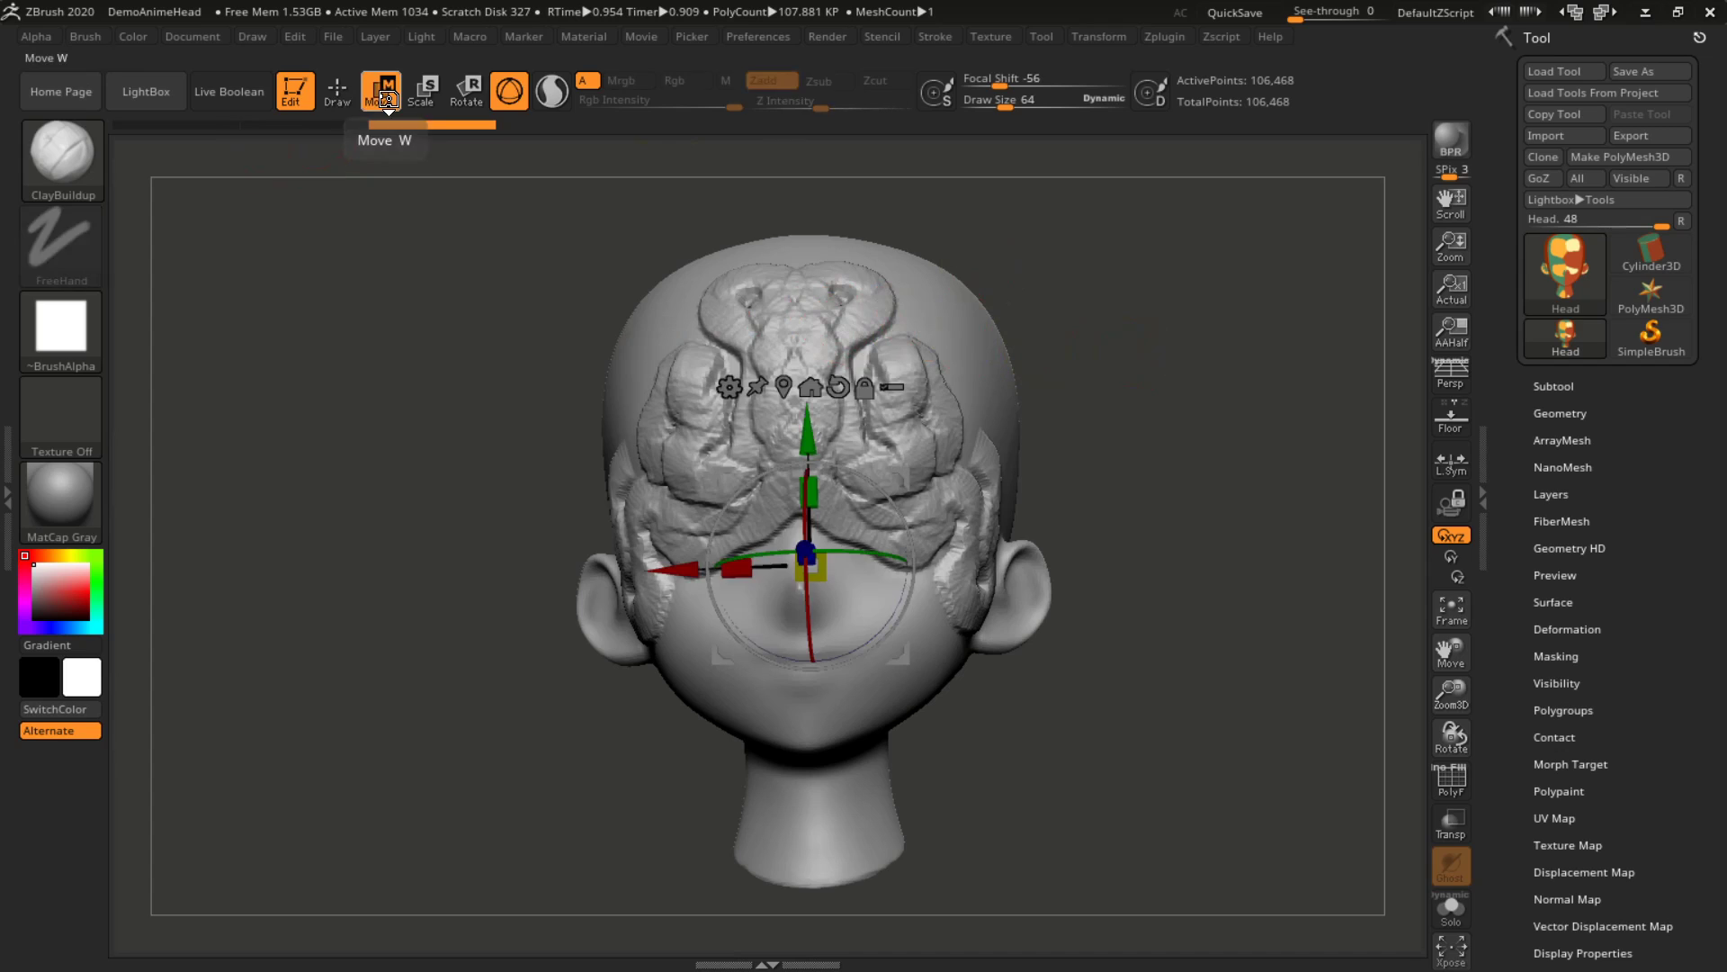
drag(410, 422, 412, 424)
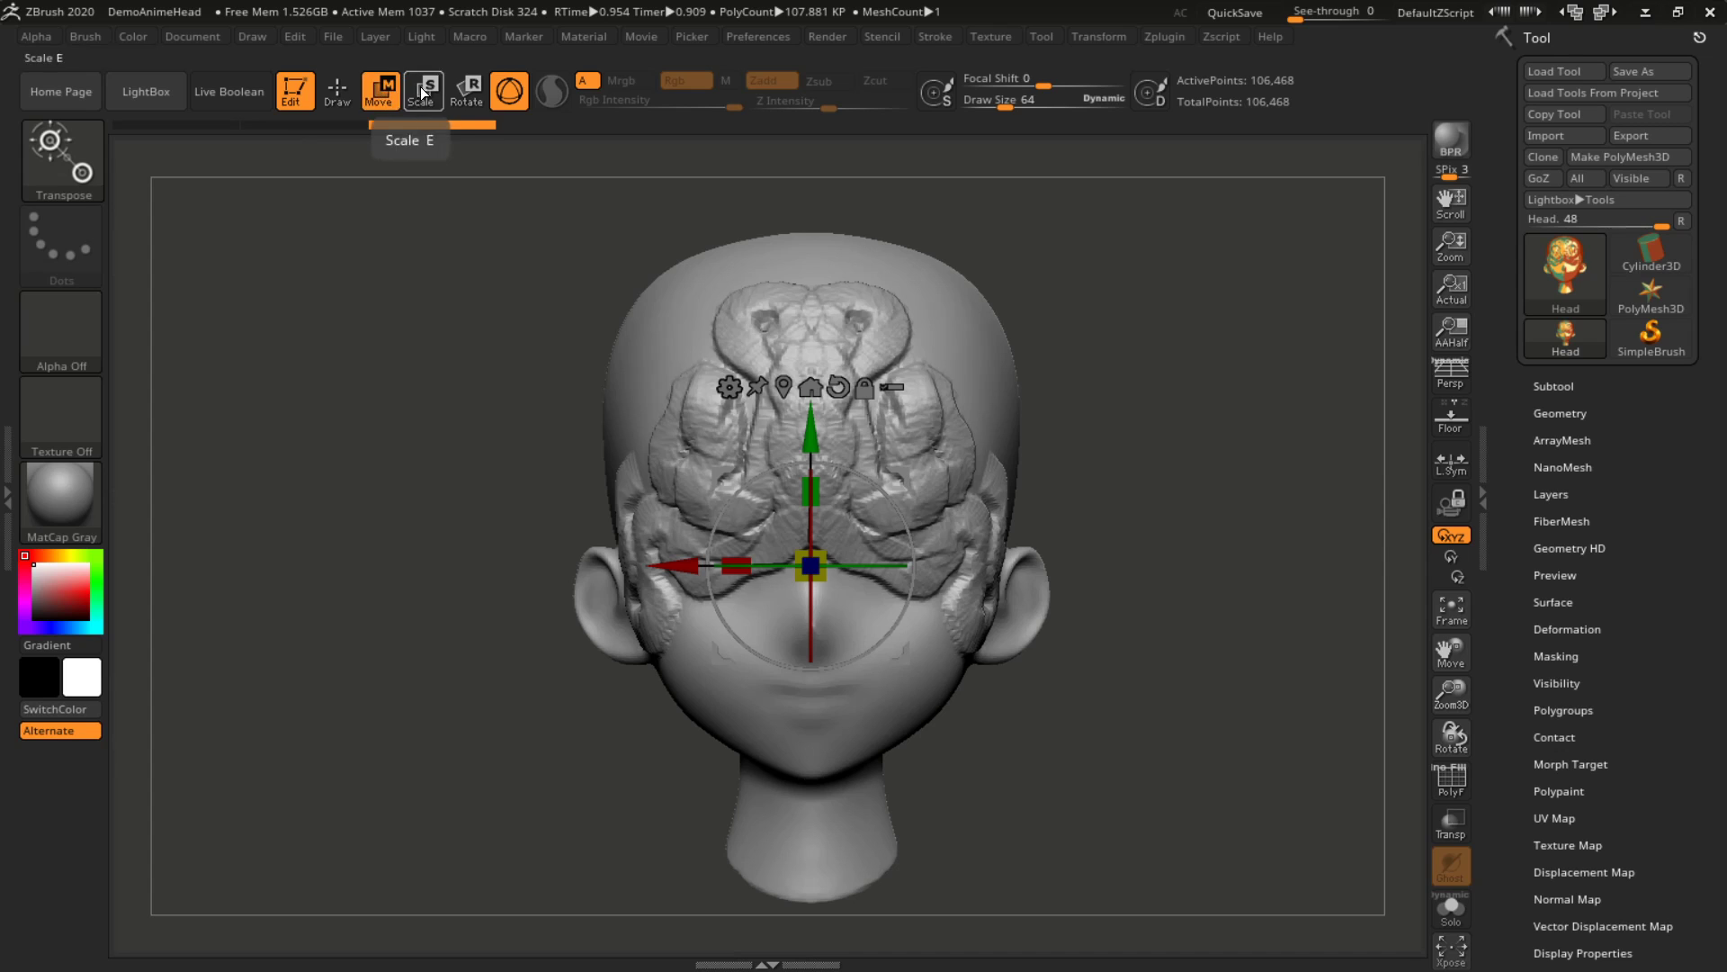
drag(417, 385, 630, 497)
drag(636, 599, 537, 601)
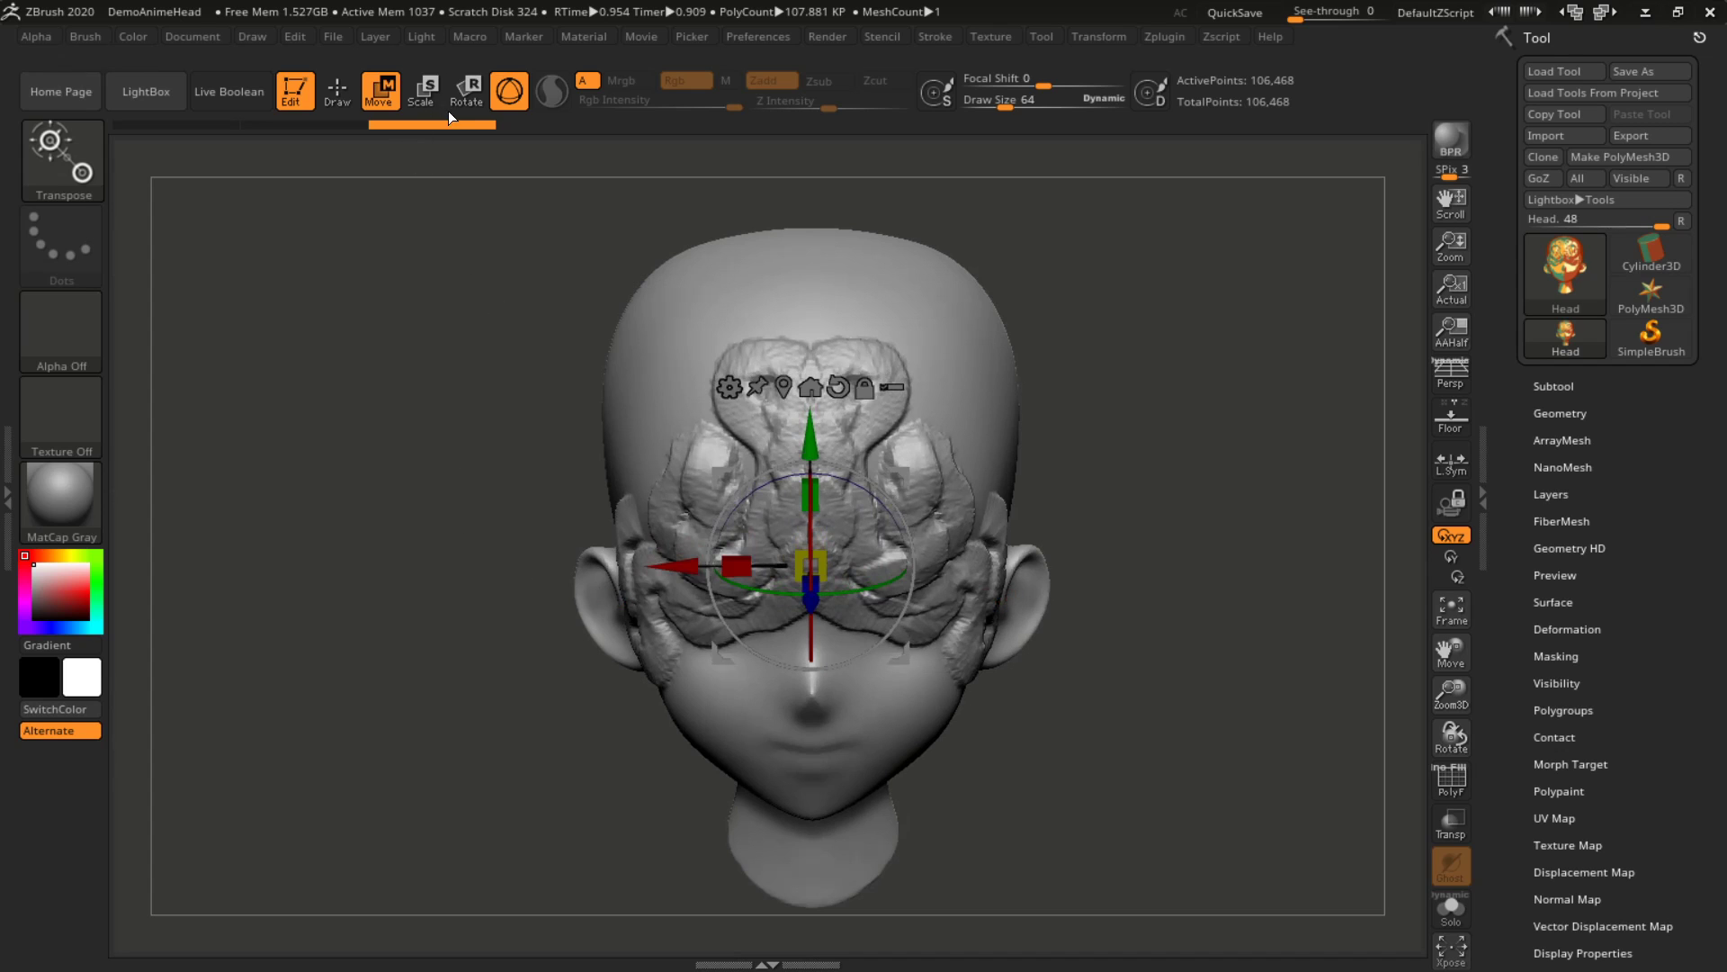
mouse_move(694, 565)
mouse_down()
mouse_move(480, 565)
mouse_move(676, 548)
mouse_move(730, 581)
mouse_up()
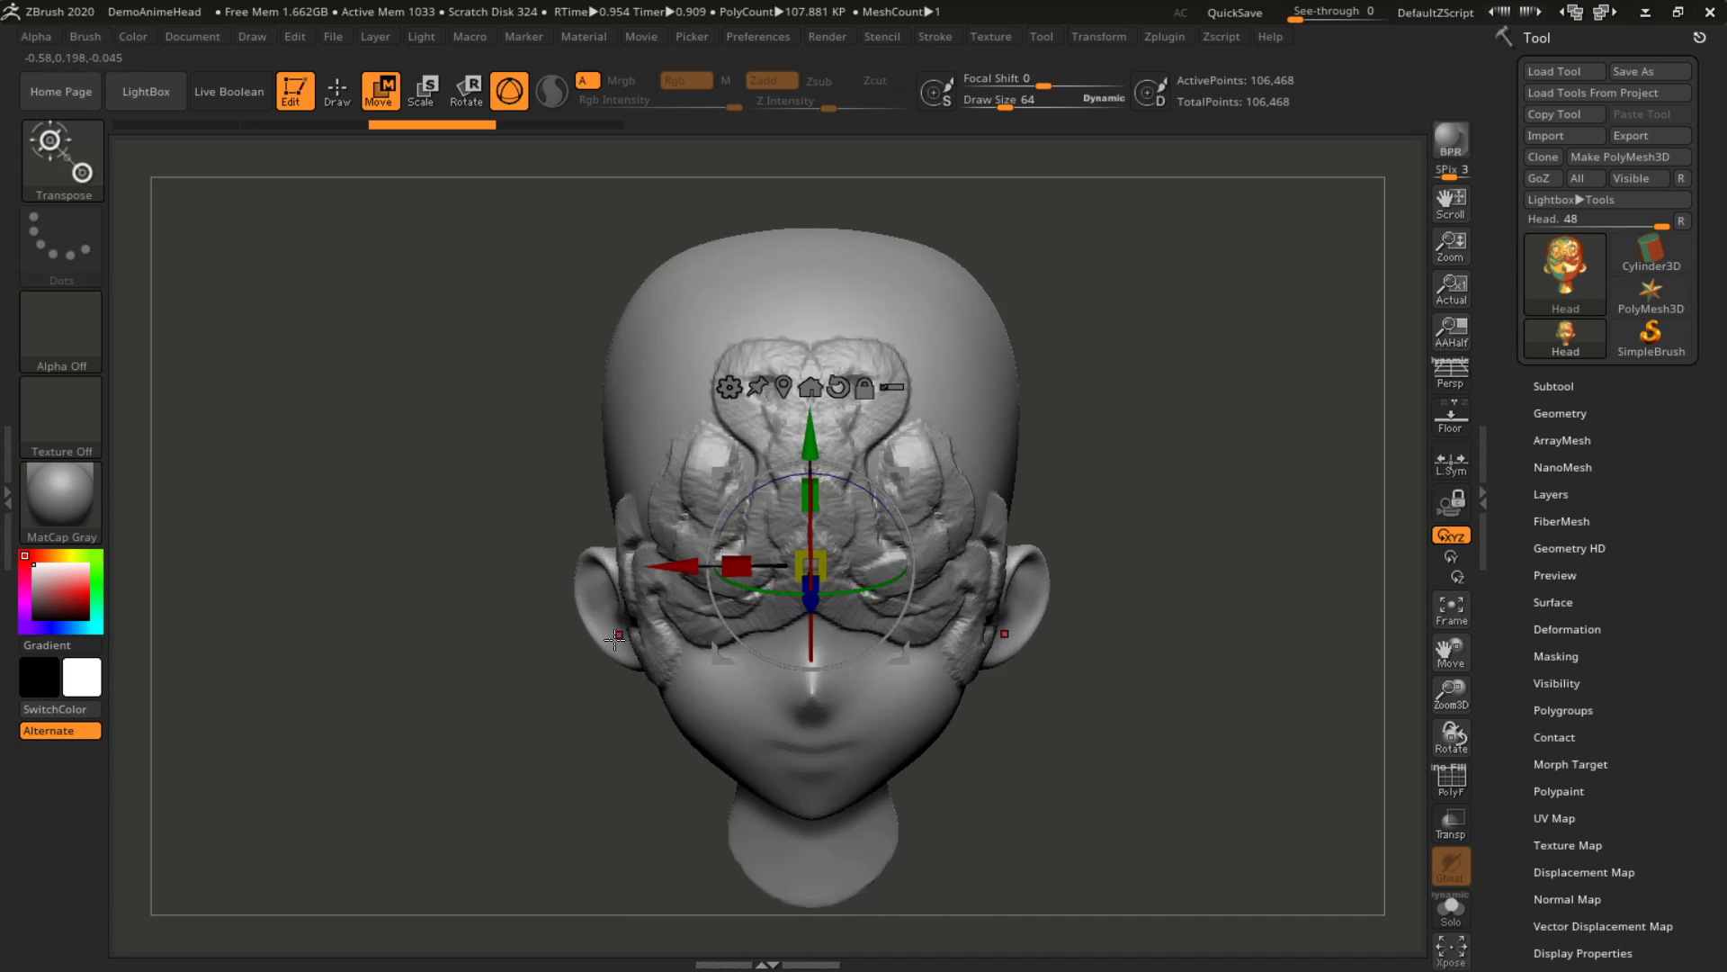
Move the head along its X, Y and Z axes with the gizmo's single-axis arrows
mouse_move(414, 486)
mouse_down()
mouse_move(385, 462)
mouse_move(404, 508)
mouse_up()
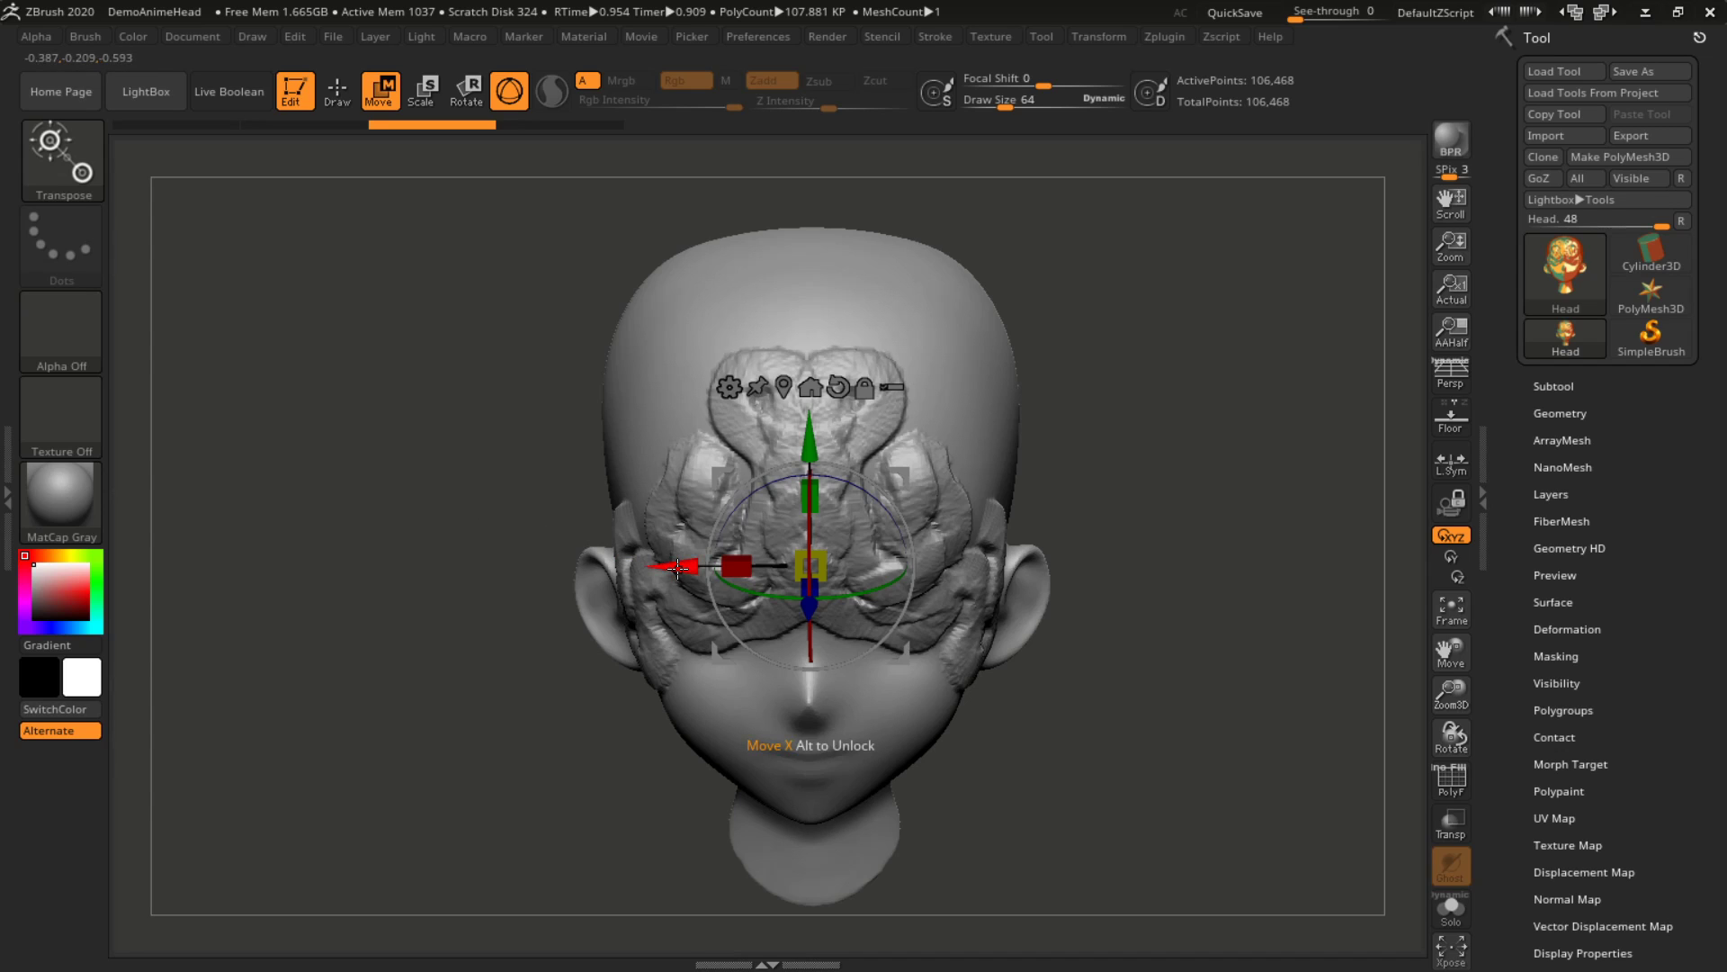
mouse_move(677, 566)
mouse_down()
mouse_move(559, 545)
mouse_move(701, 542)
mouse_move(640, 567)
mouse_move(687, 585)
mouse_move(652, 566)
mouse_up()
drag(531, 736, 579, 666)
drag(660, 564, 668, 583)
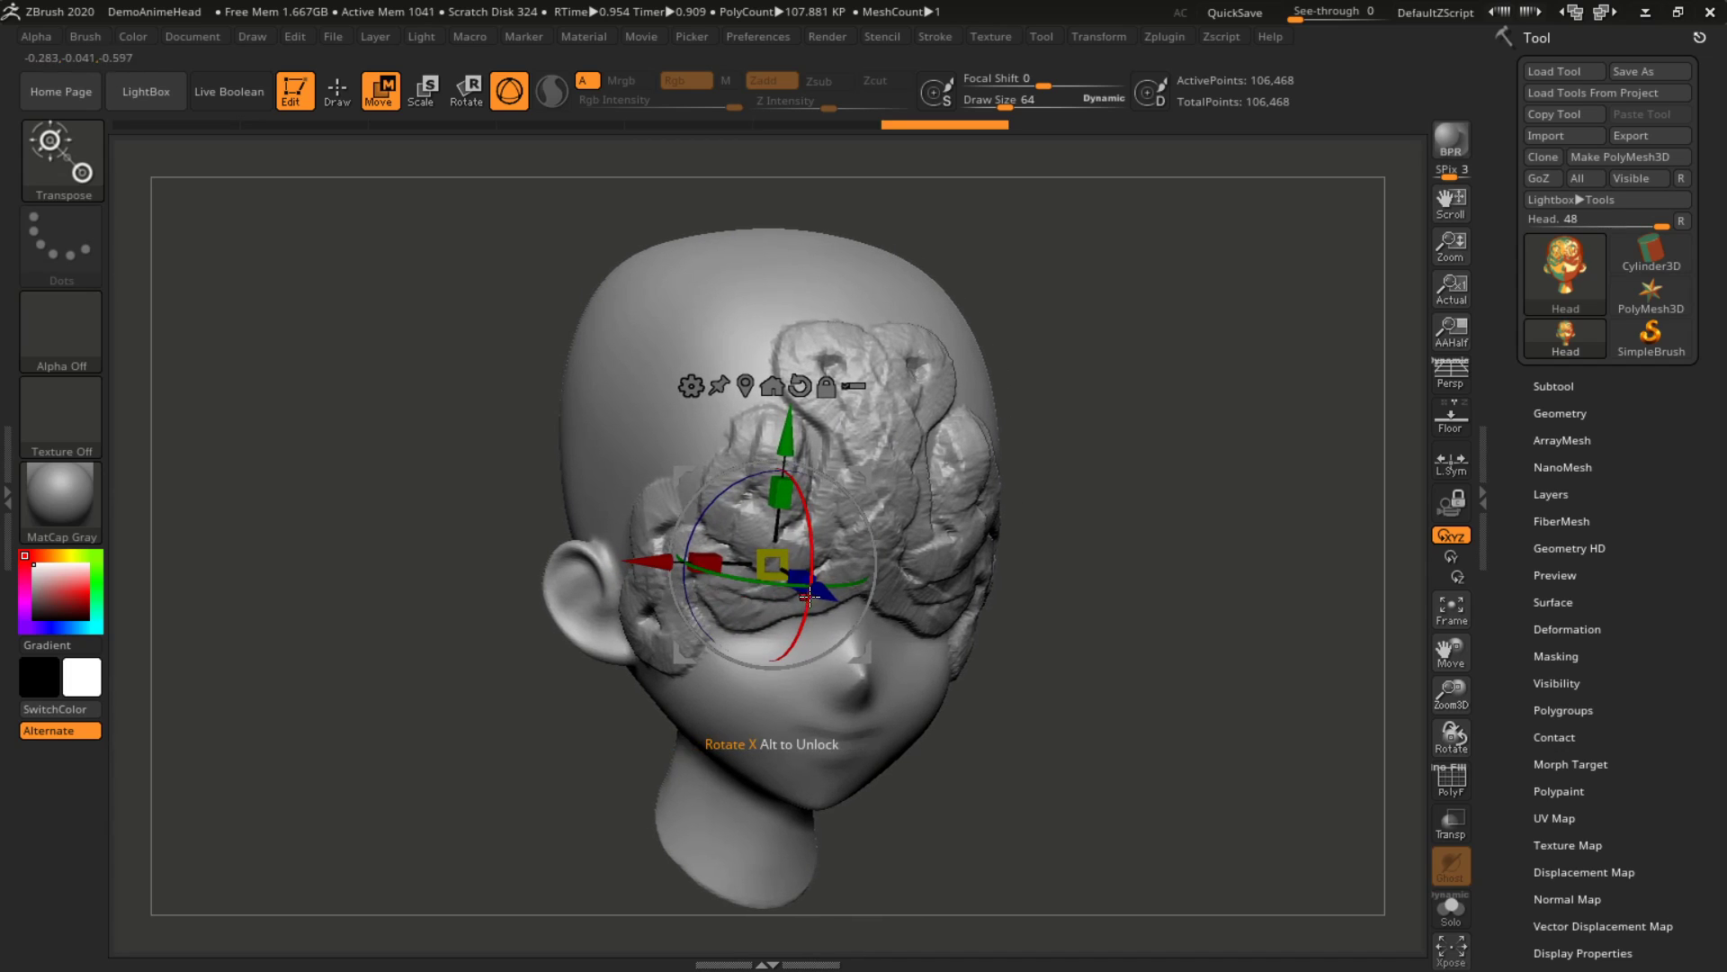
mouse_move(780, 442)
mouse_down()
mouse_move(781, 383)
mouse_move(783, 414)
mouse_up()
drag(821, 576, 847, 580)
drag(1008, 630, 1034, 758)
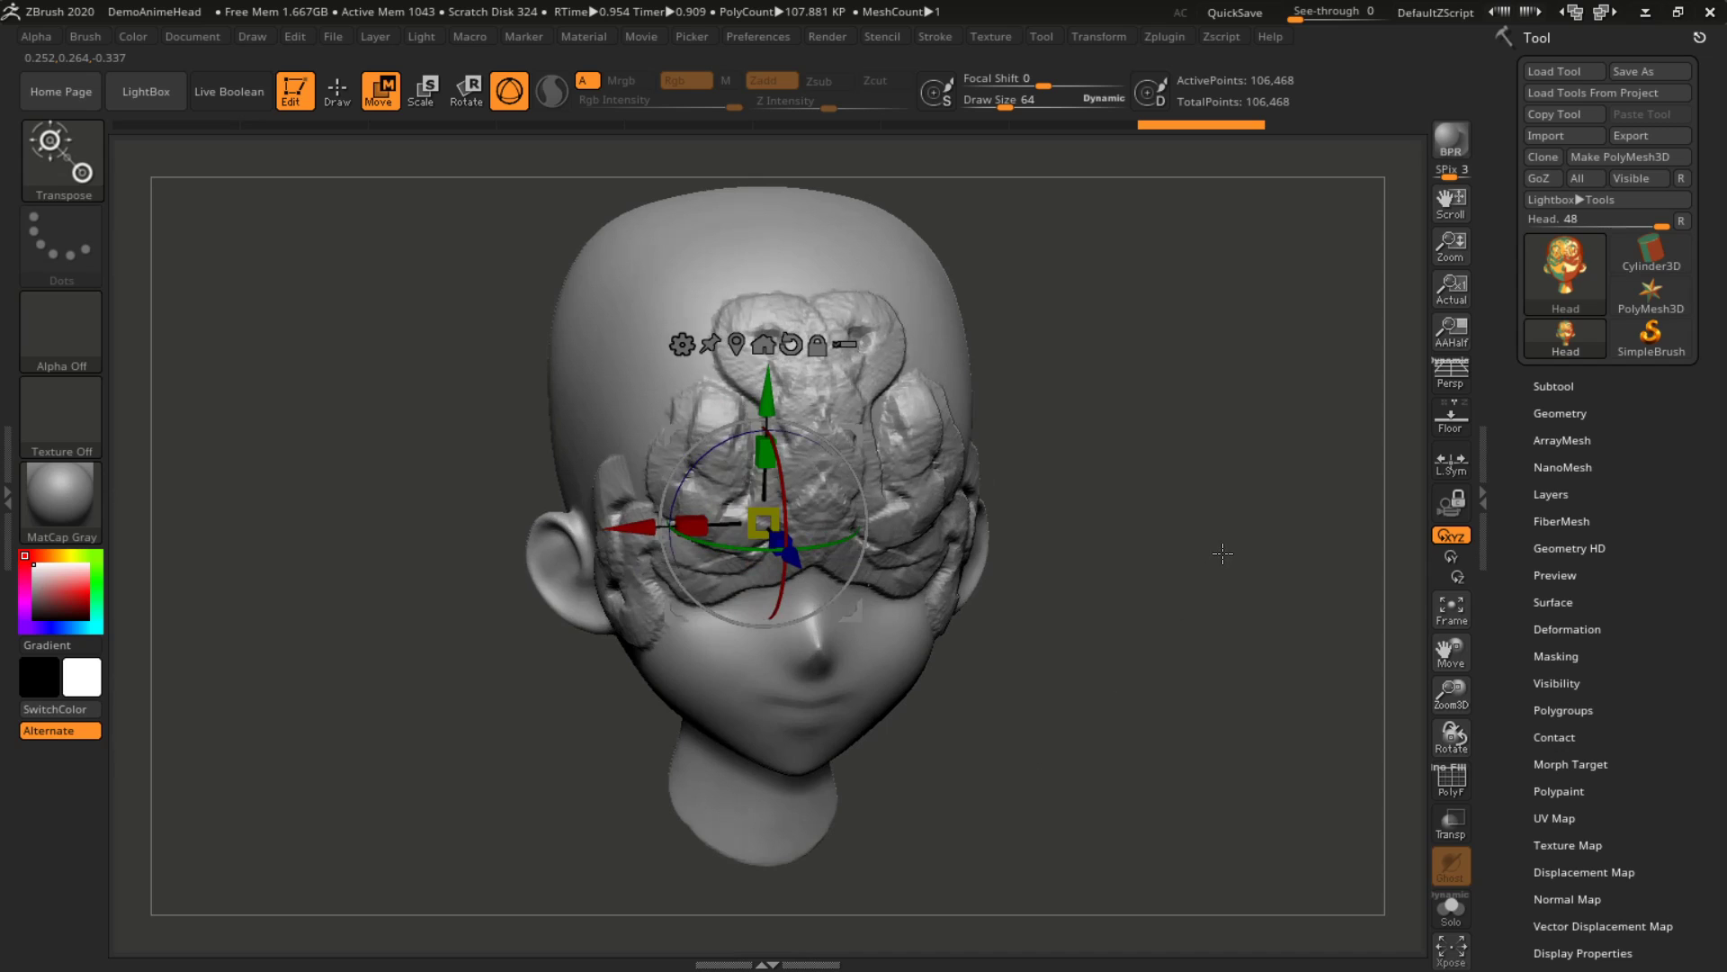
Rotate the head around individual axes with the gizmo's coloured rings, including tilting it about X
drag(823, 572, 848, 372)
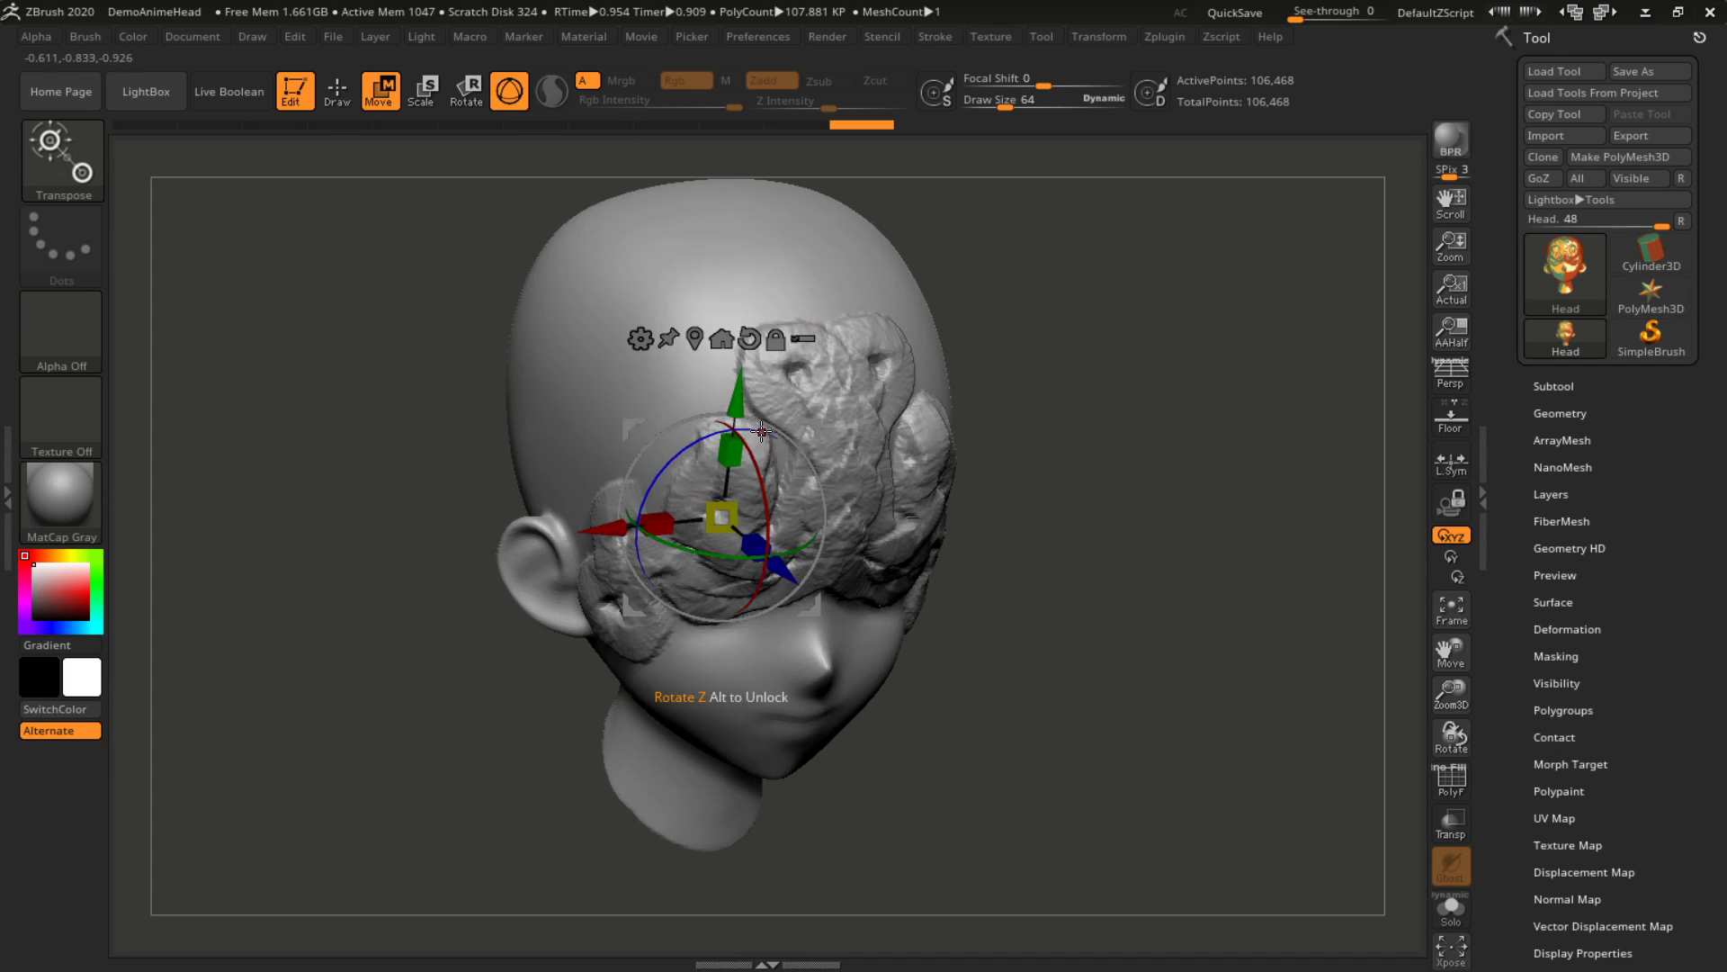
drag(1004, 472, 1005, 453)
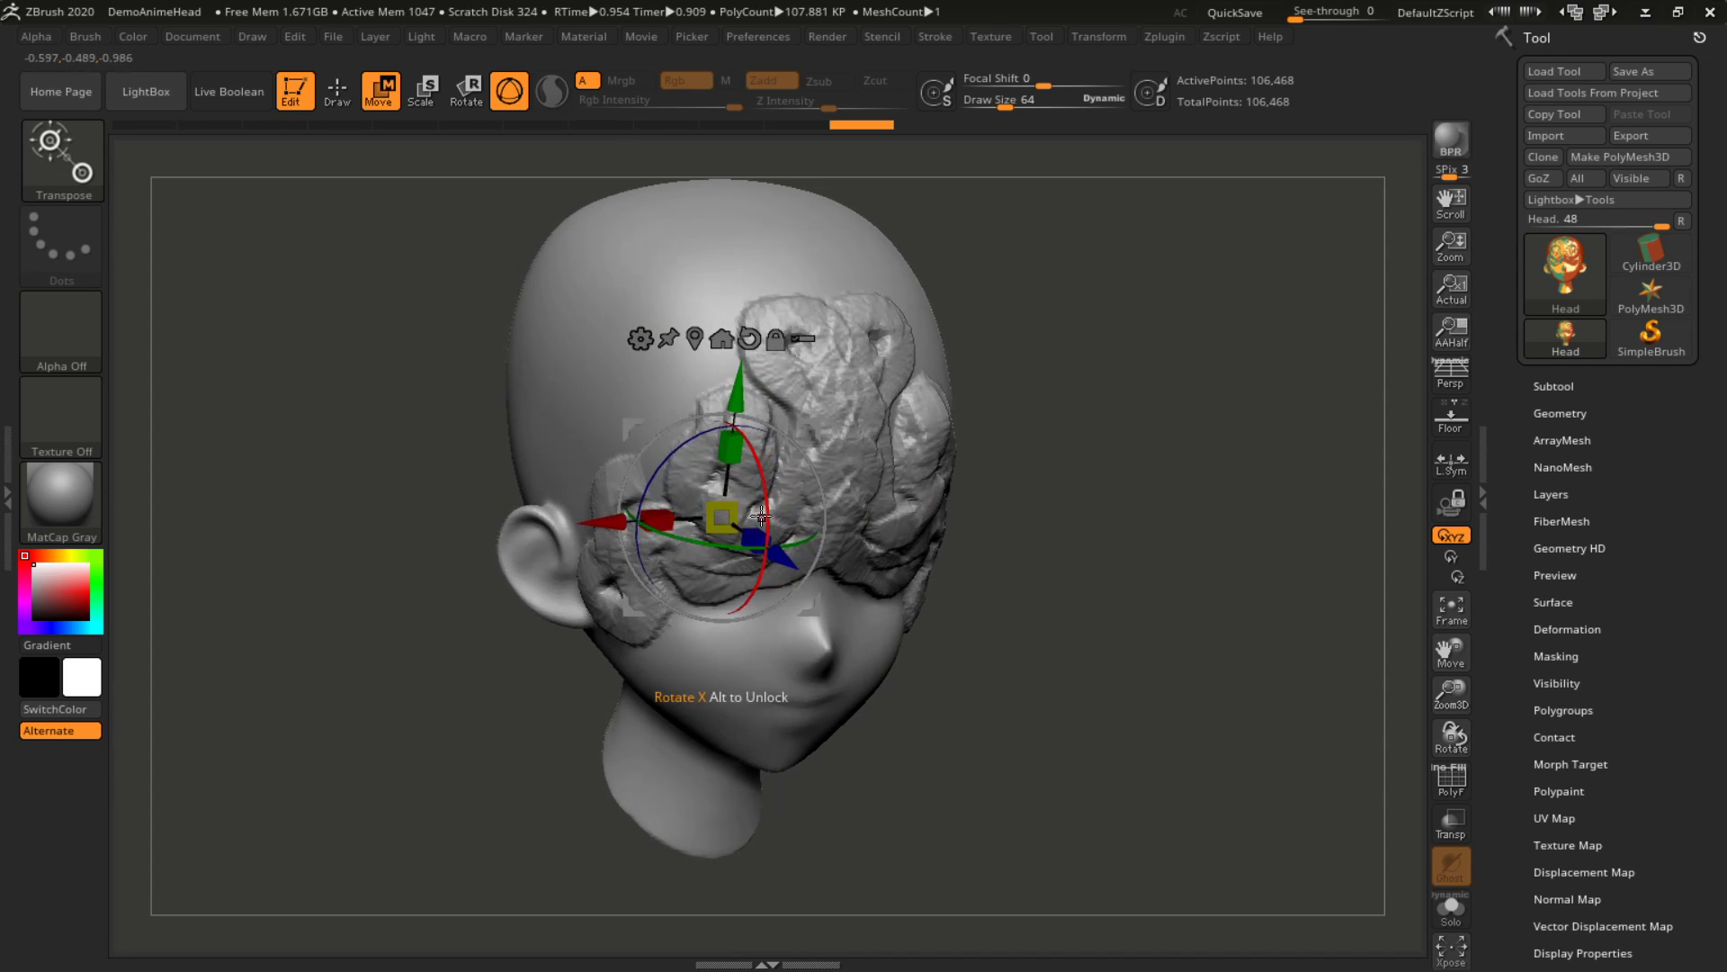
drag(767, 481, 859, 475)
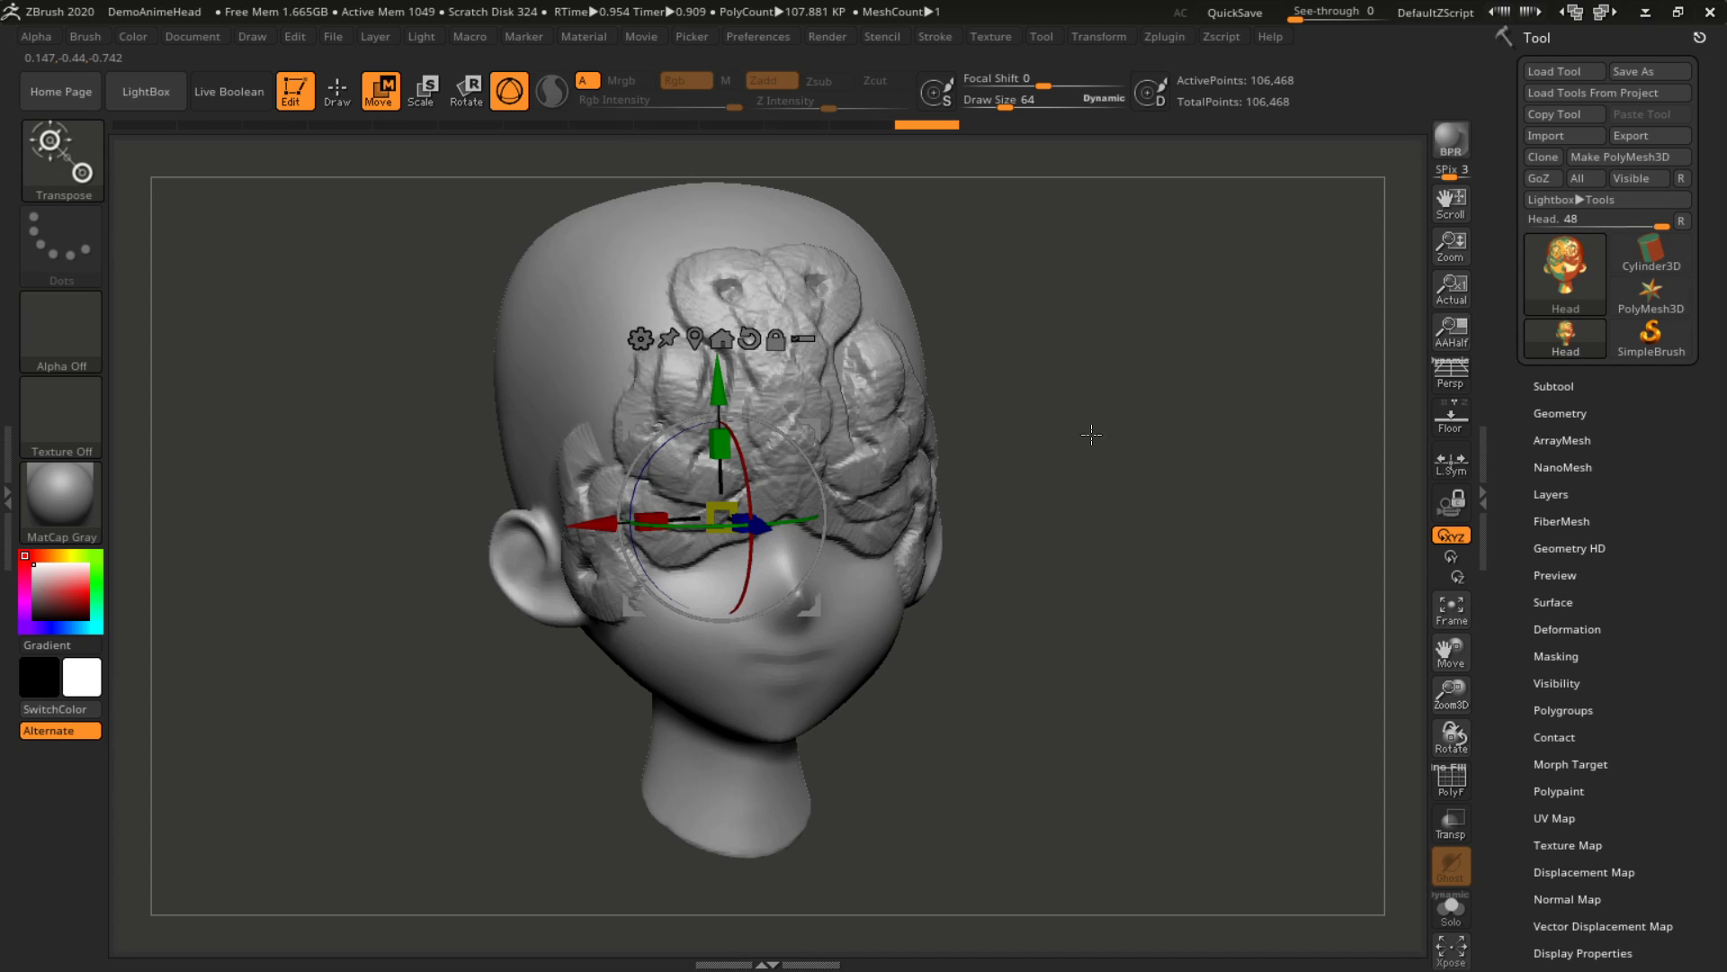
drag(1124, 549, 1048, 515)
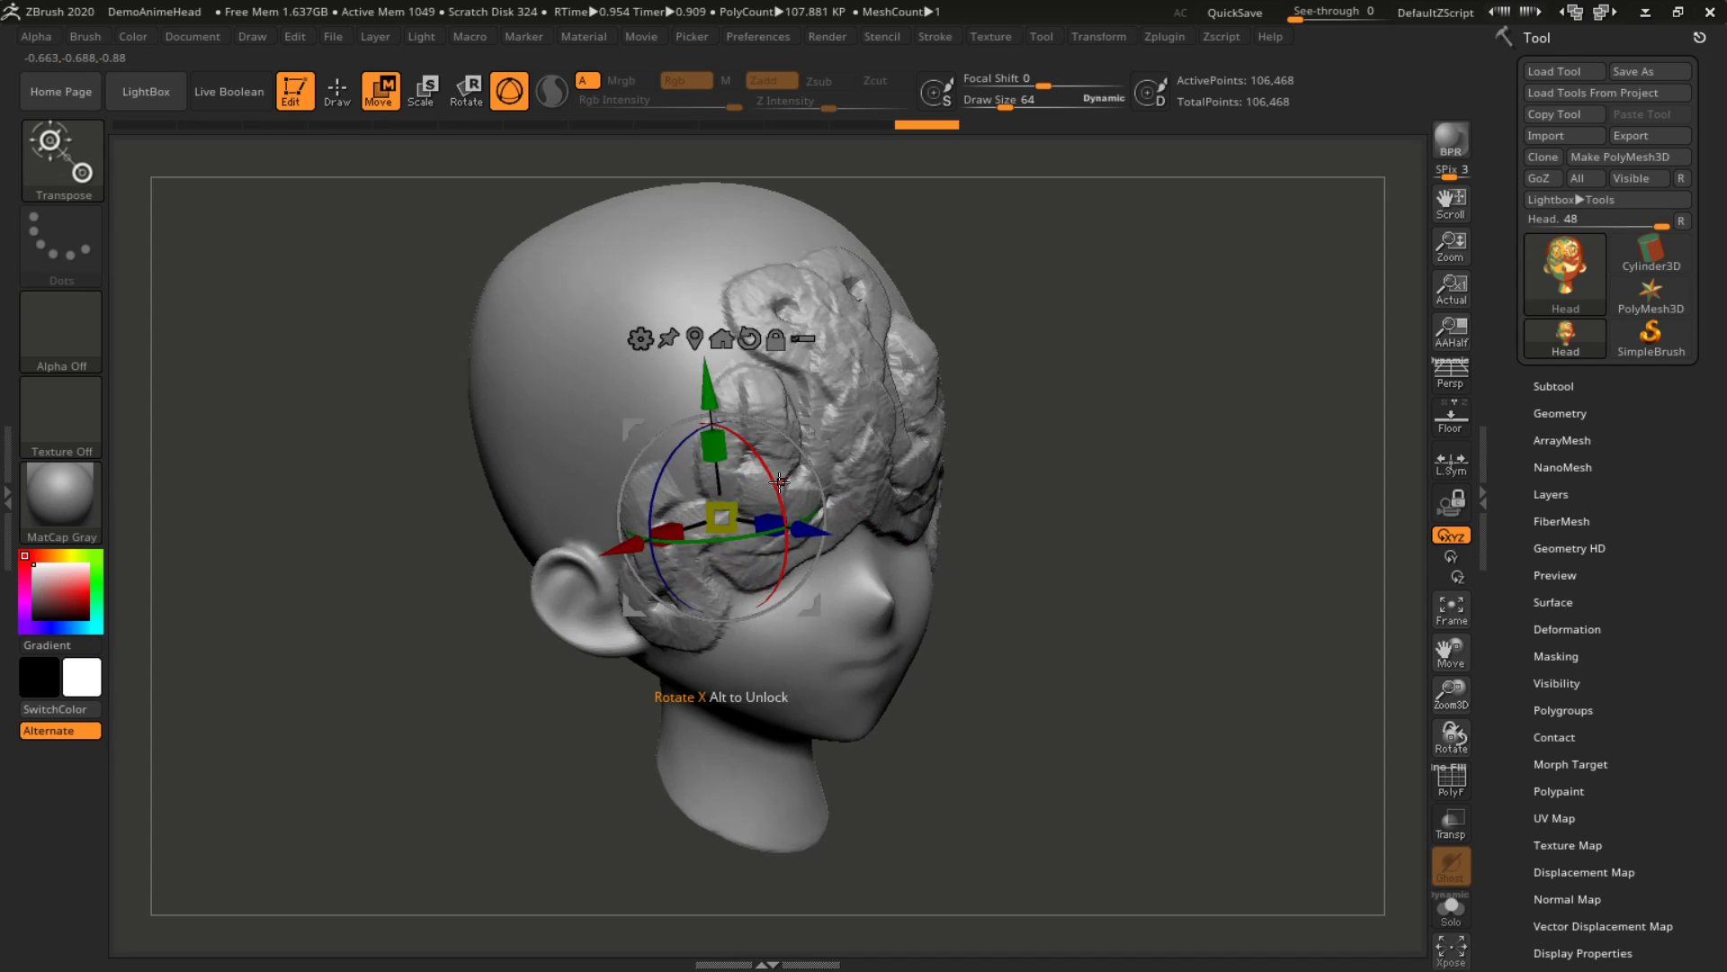
drag(775, 527, 682, 466)
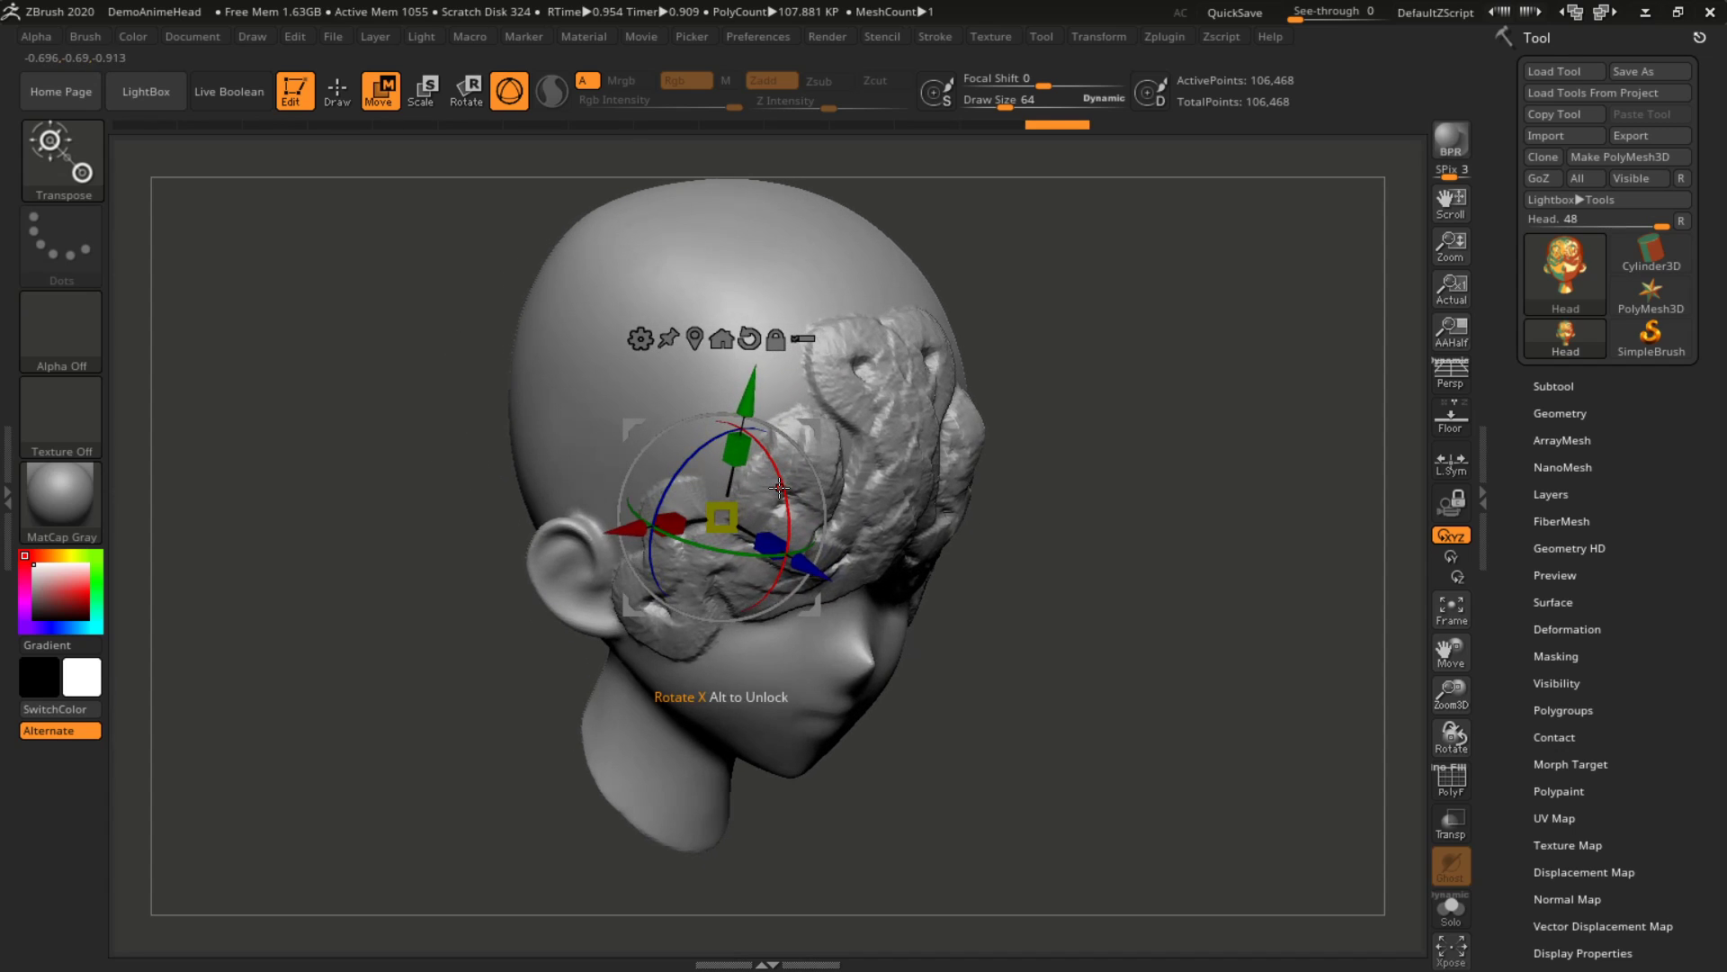
mouse_move(779, 487)
mouse_down()
mouse_move(732, 550)
mouse_move(897, 495)
mouse_up()
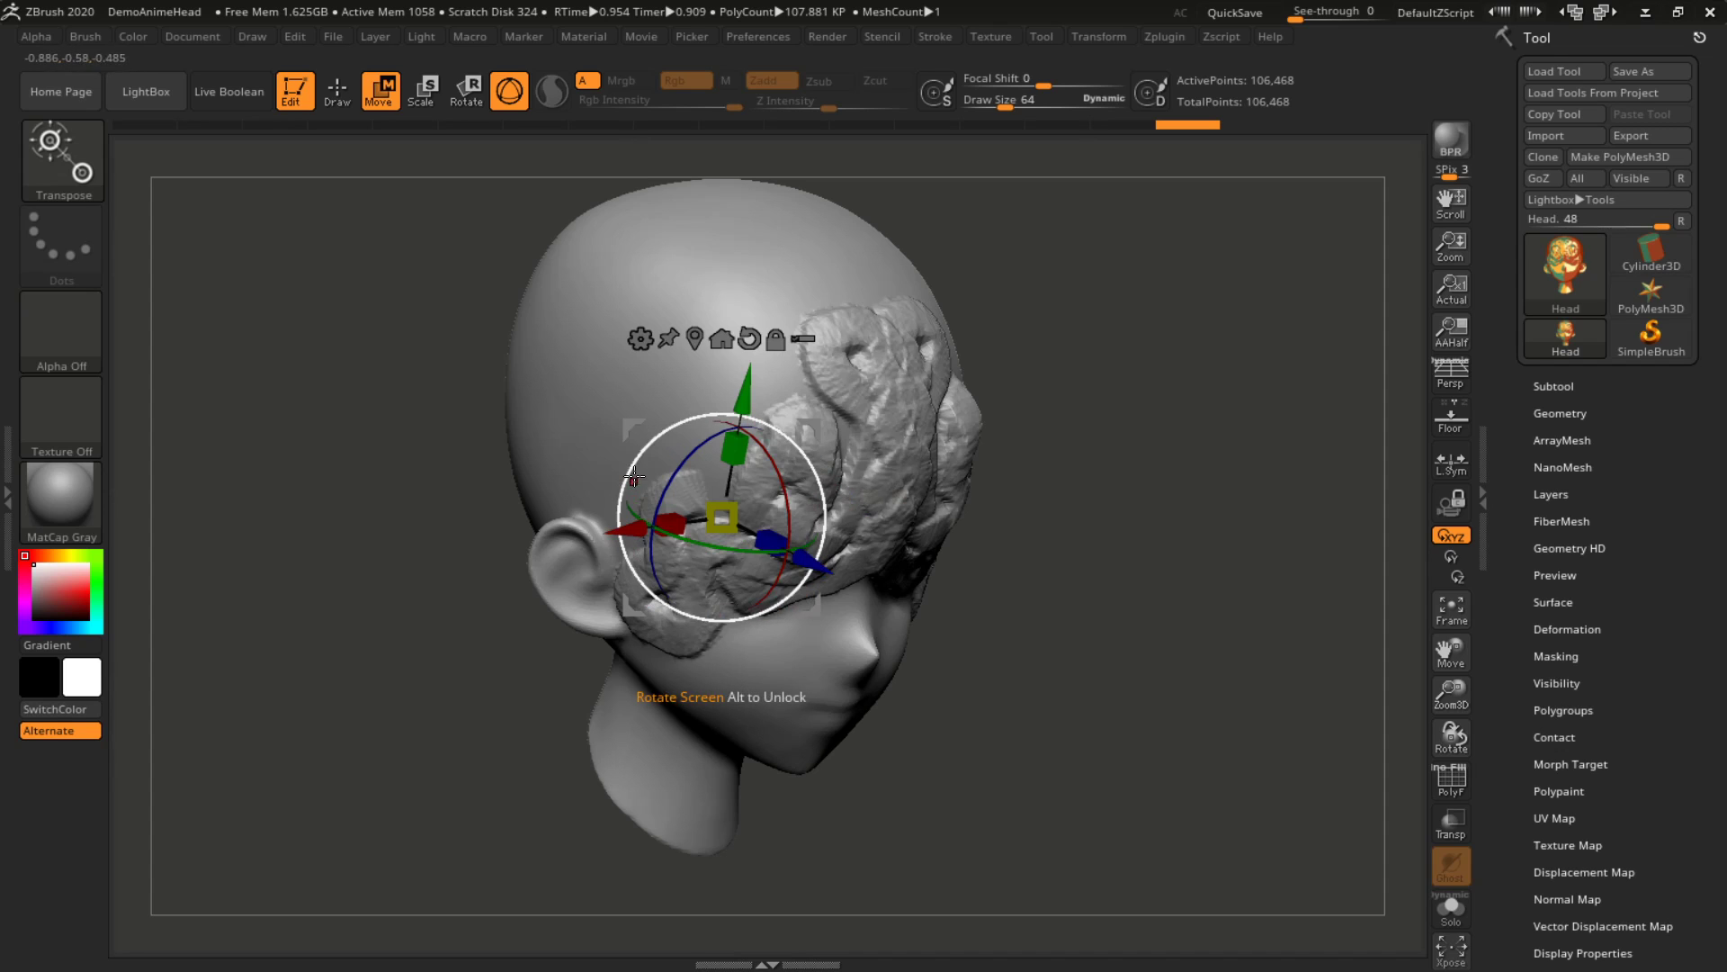
Rotate the head in the screen plane and scale it uniformly on XYZ with the gizmo
mouse_move(646, 447)
mouse_down()
mouse_move(621, 544)
mouse_move(627, 499)
mouse_move(688, 438)
mouse_move(648, 485)
mouse_move(603, 376)
mouse_move(621, 433)
mouse_up()
drag(812, 459, 774, 534)
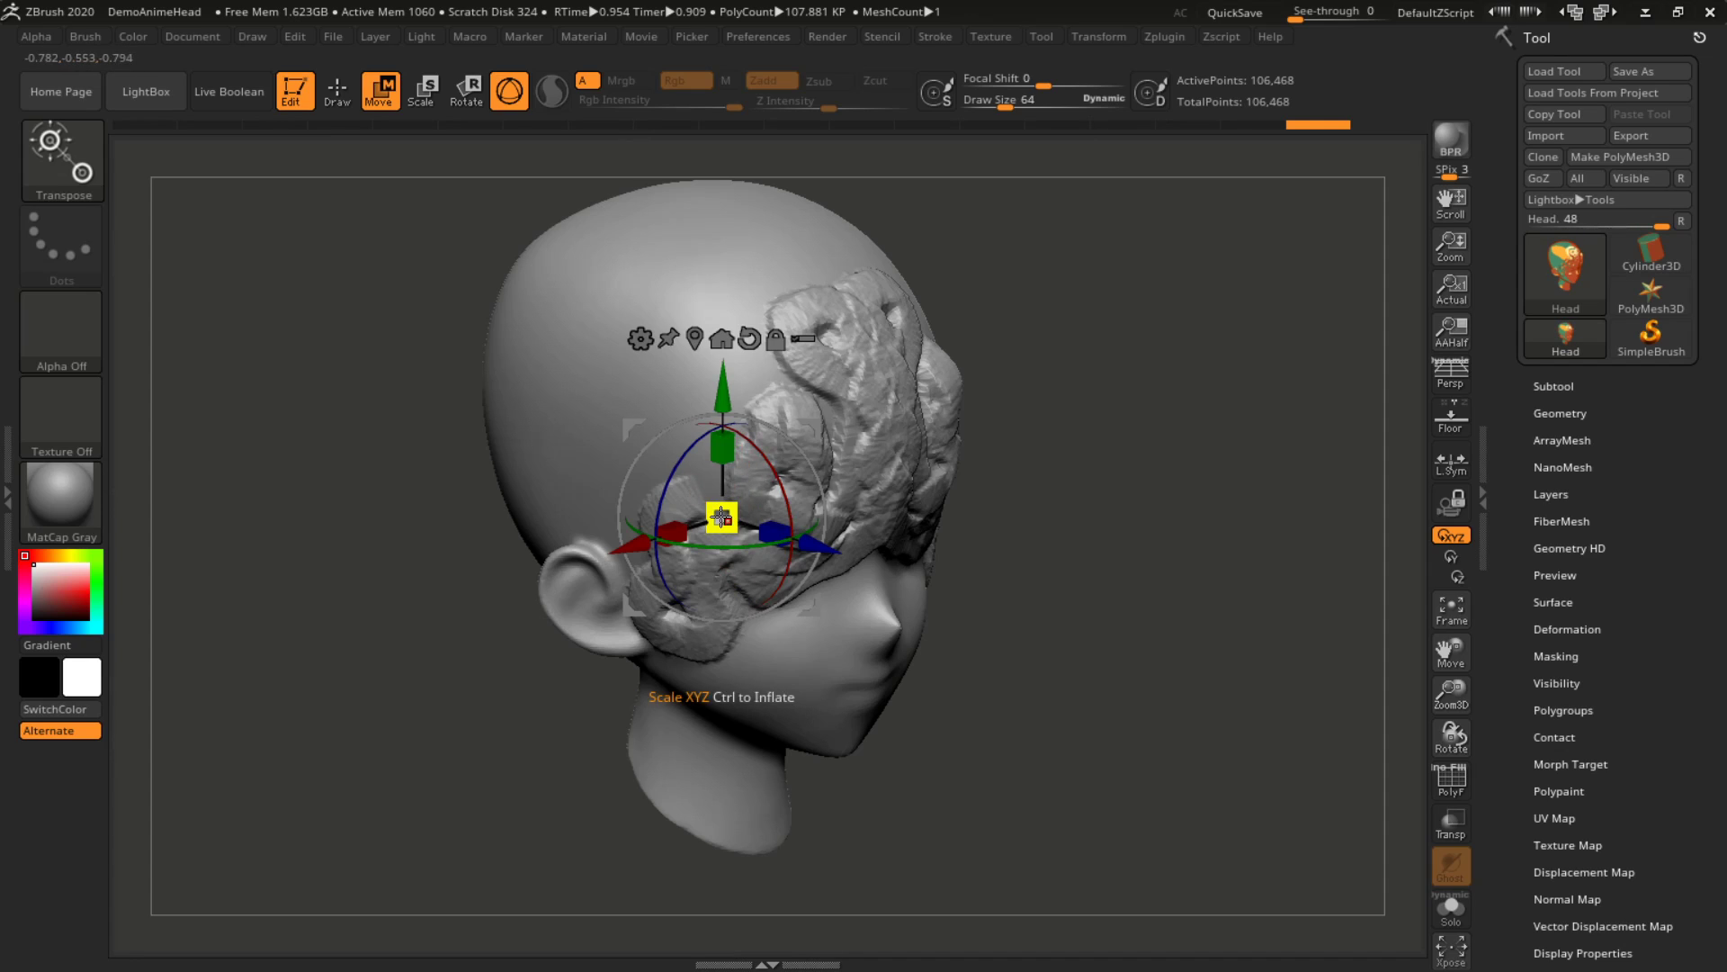
mouse_move(789, 476)
mouse_down()
mouse_move(800, 525)
mouse_move(801, 463)
mouse_up()
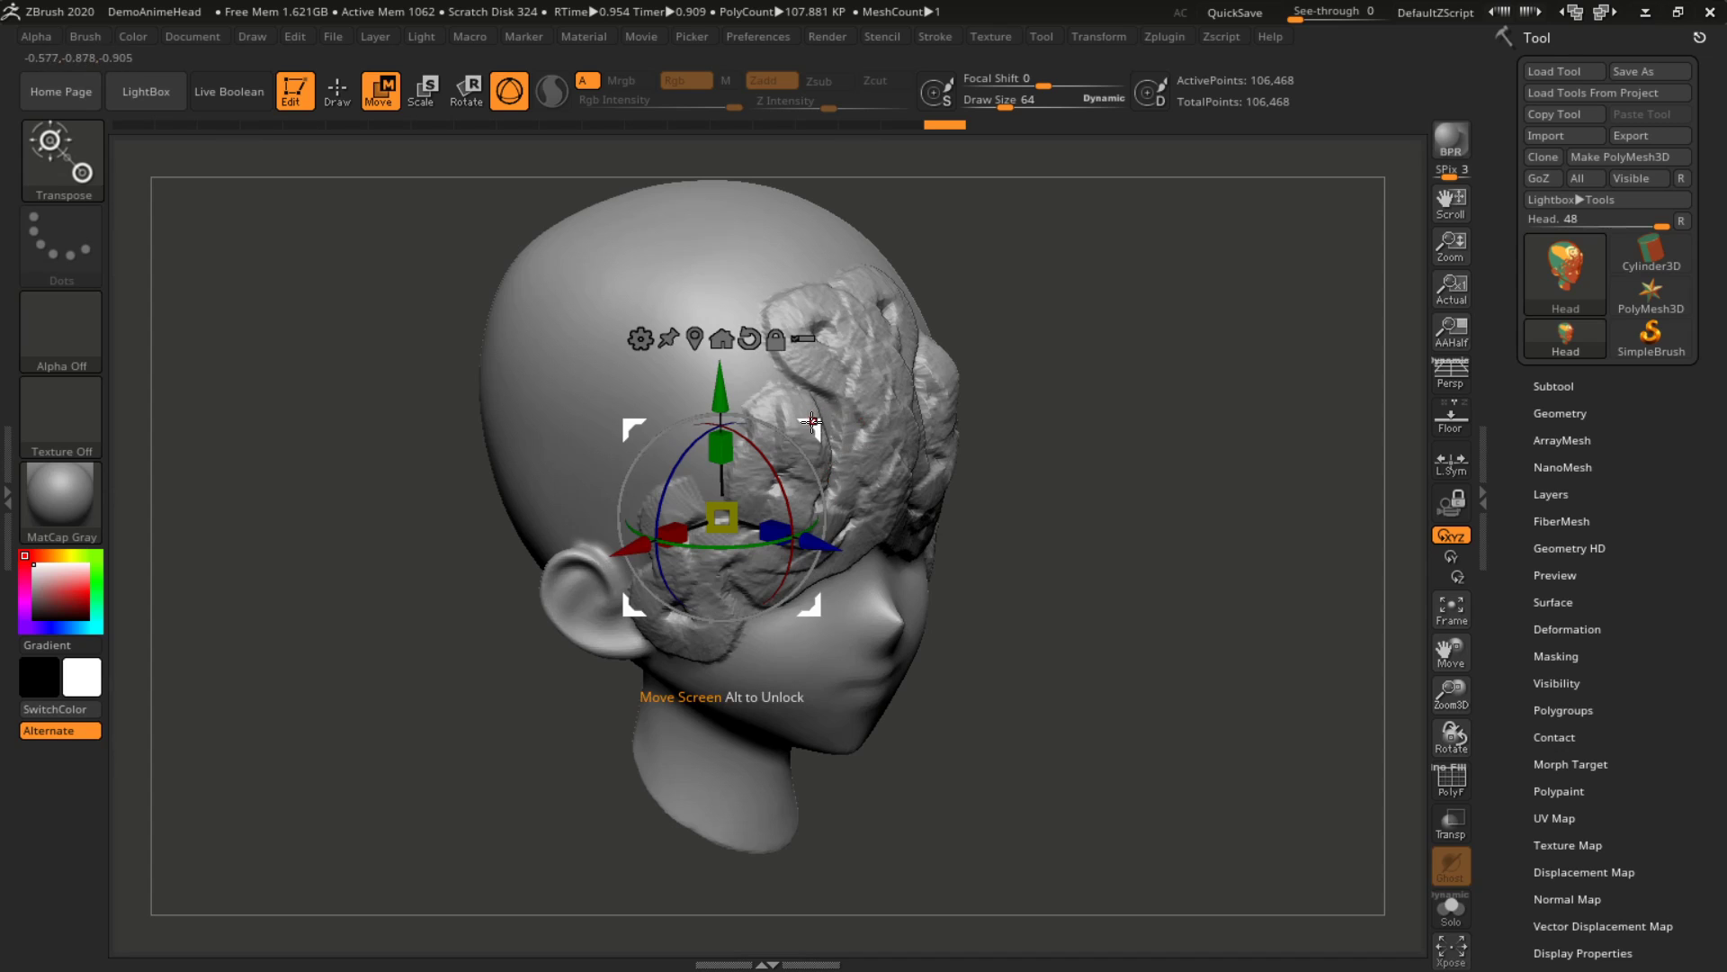
Move the head freely in the screen plane with the gizmo's corner brackets
mouse_move(821, 427)
mouse_down()
mouse_move(833, 467)
mouse_move(1011, 487)
mouse_move(776, 506)
mouse_move(700, 393)
mouse_move(1044, 540)
mouse_move(883, 555)
mouse_move(897, 474)
mouse_move(838, 440)
mouse_up()
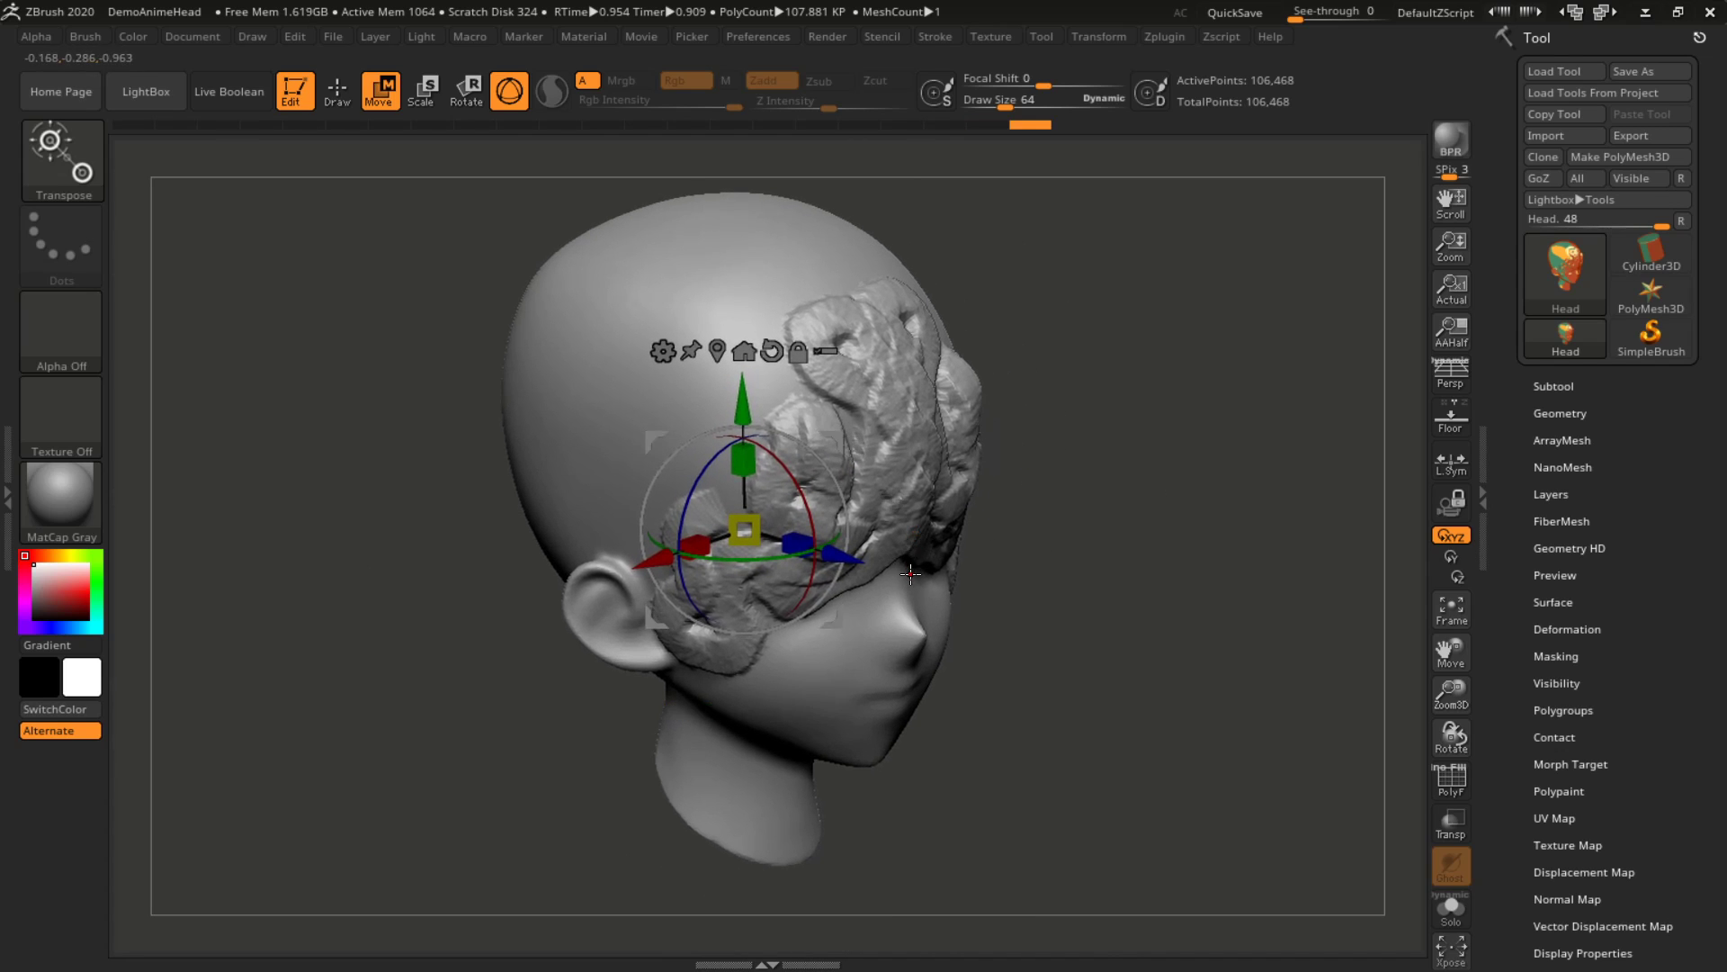
drag(1011, 552, 858, 456)
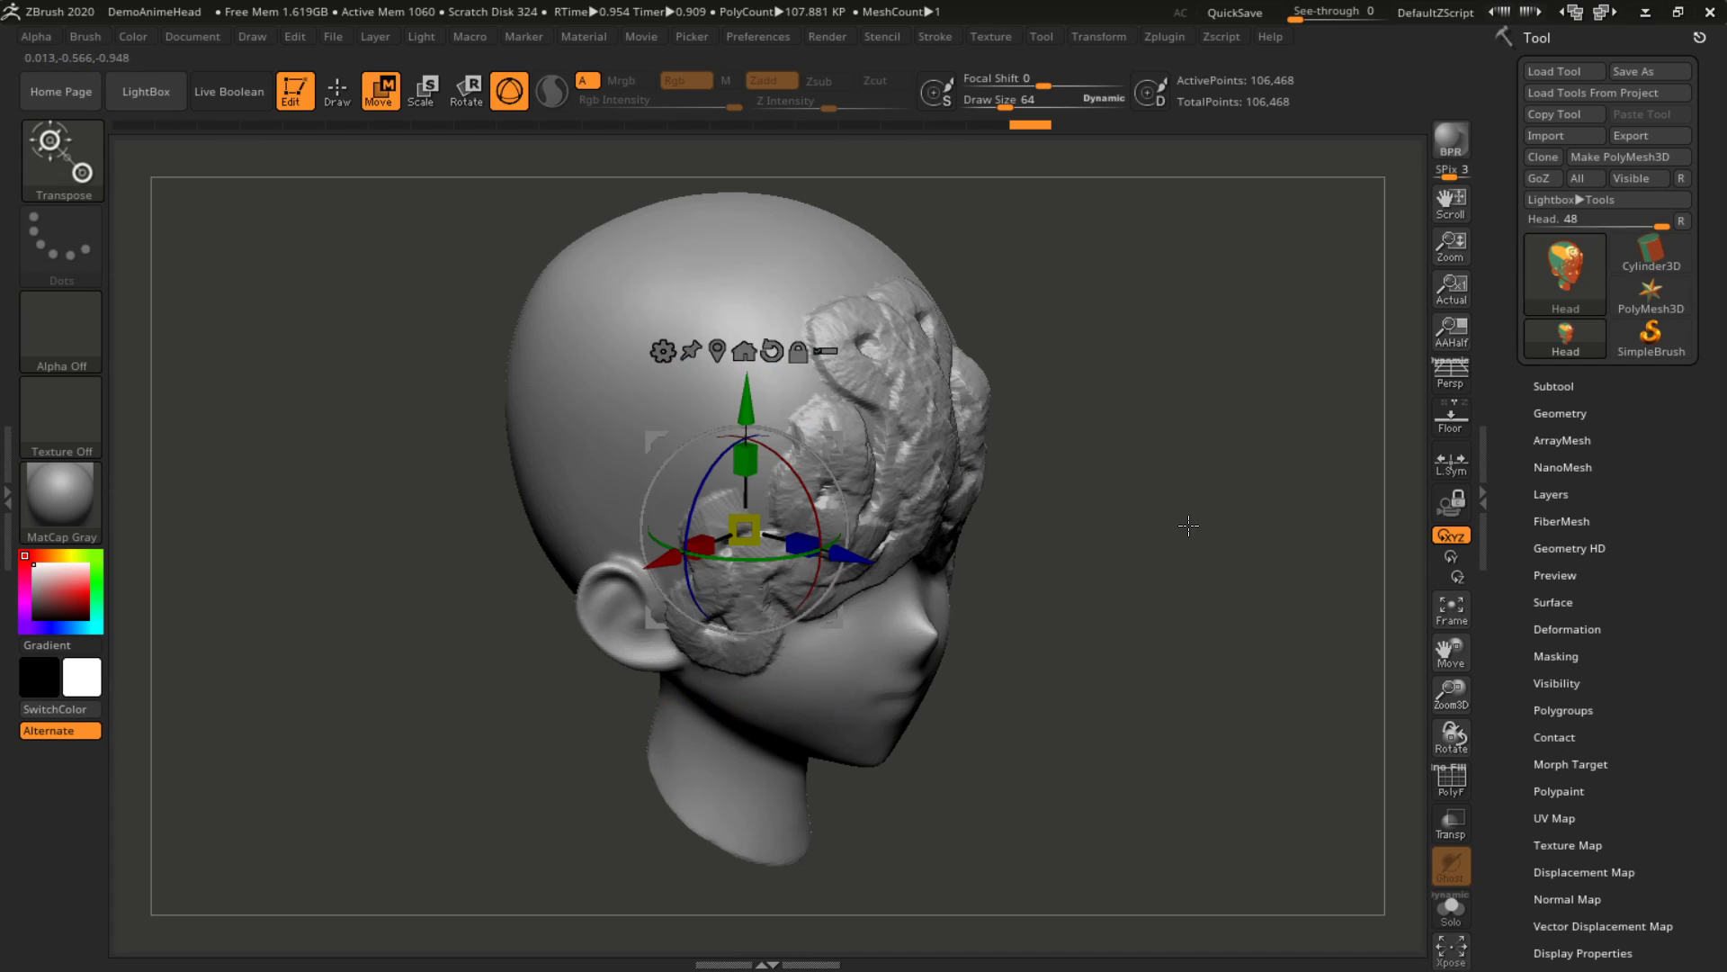
drag(1188, 525, 1176, 486)
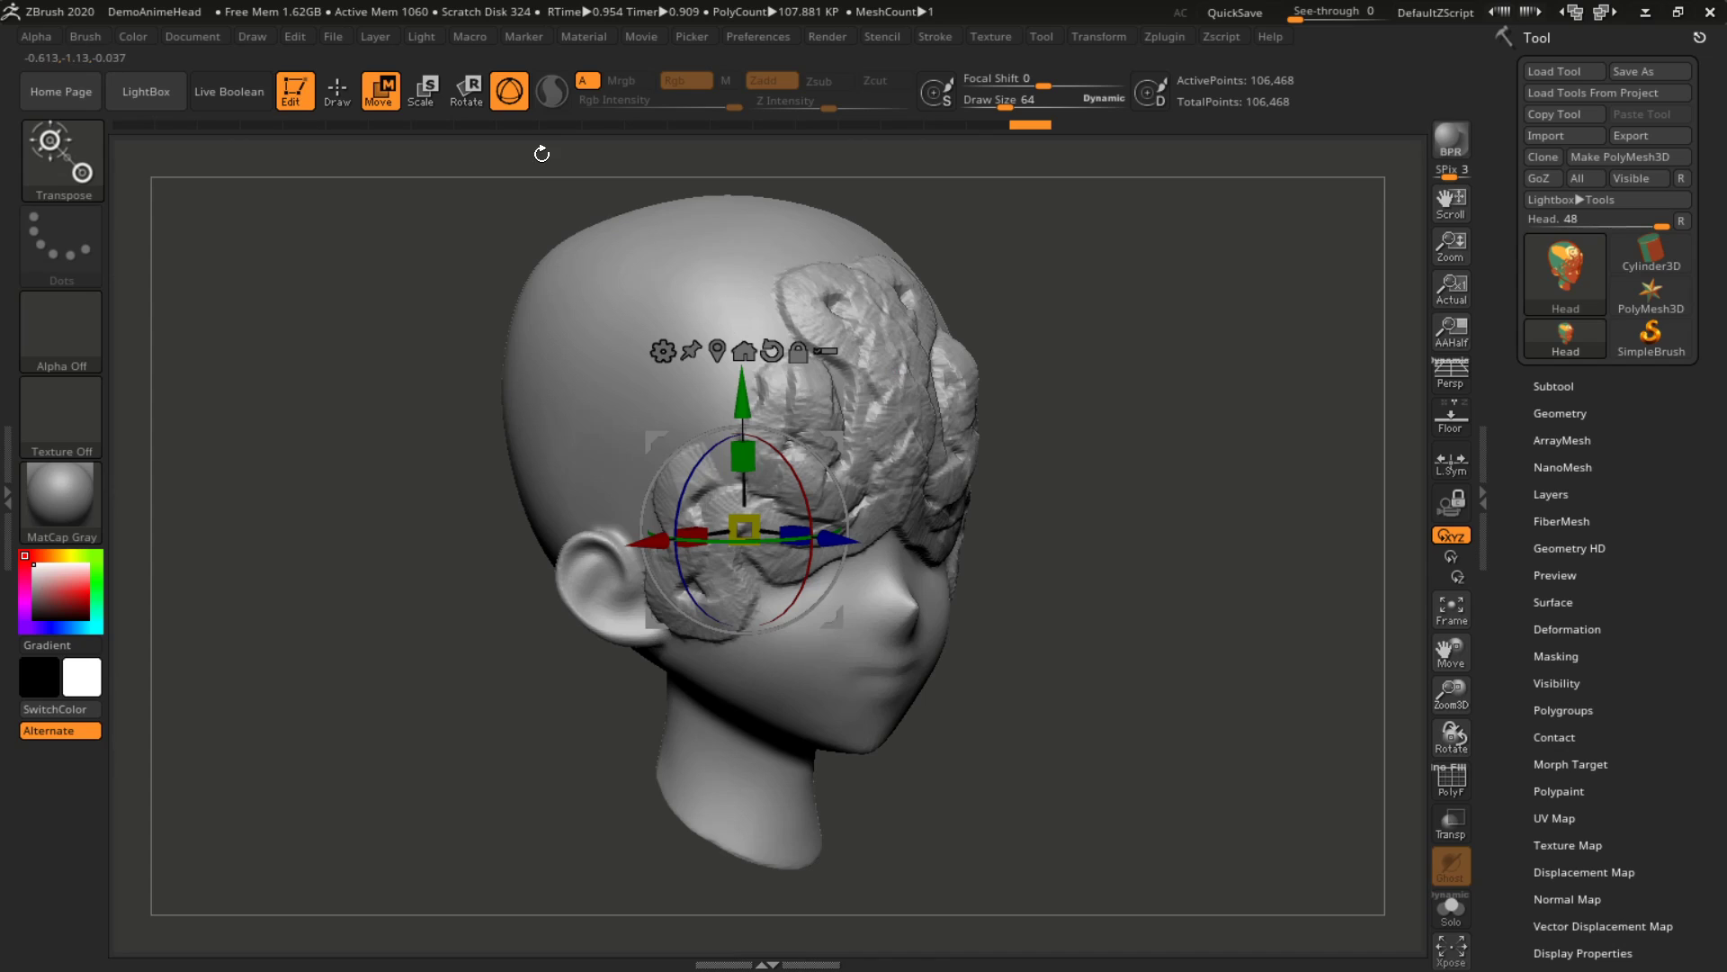
Switch from the gizmo to the transpose line and transform the head along its front-to-back axis
click(513, 99)
drag(410, 491, 466, 486)
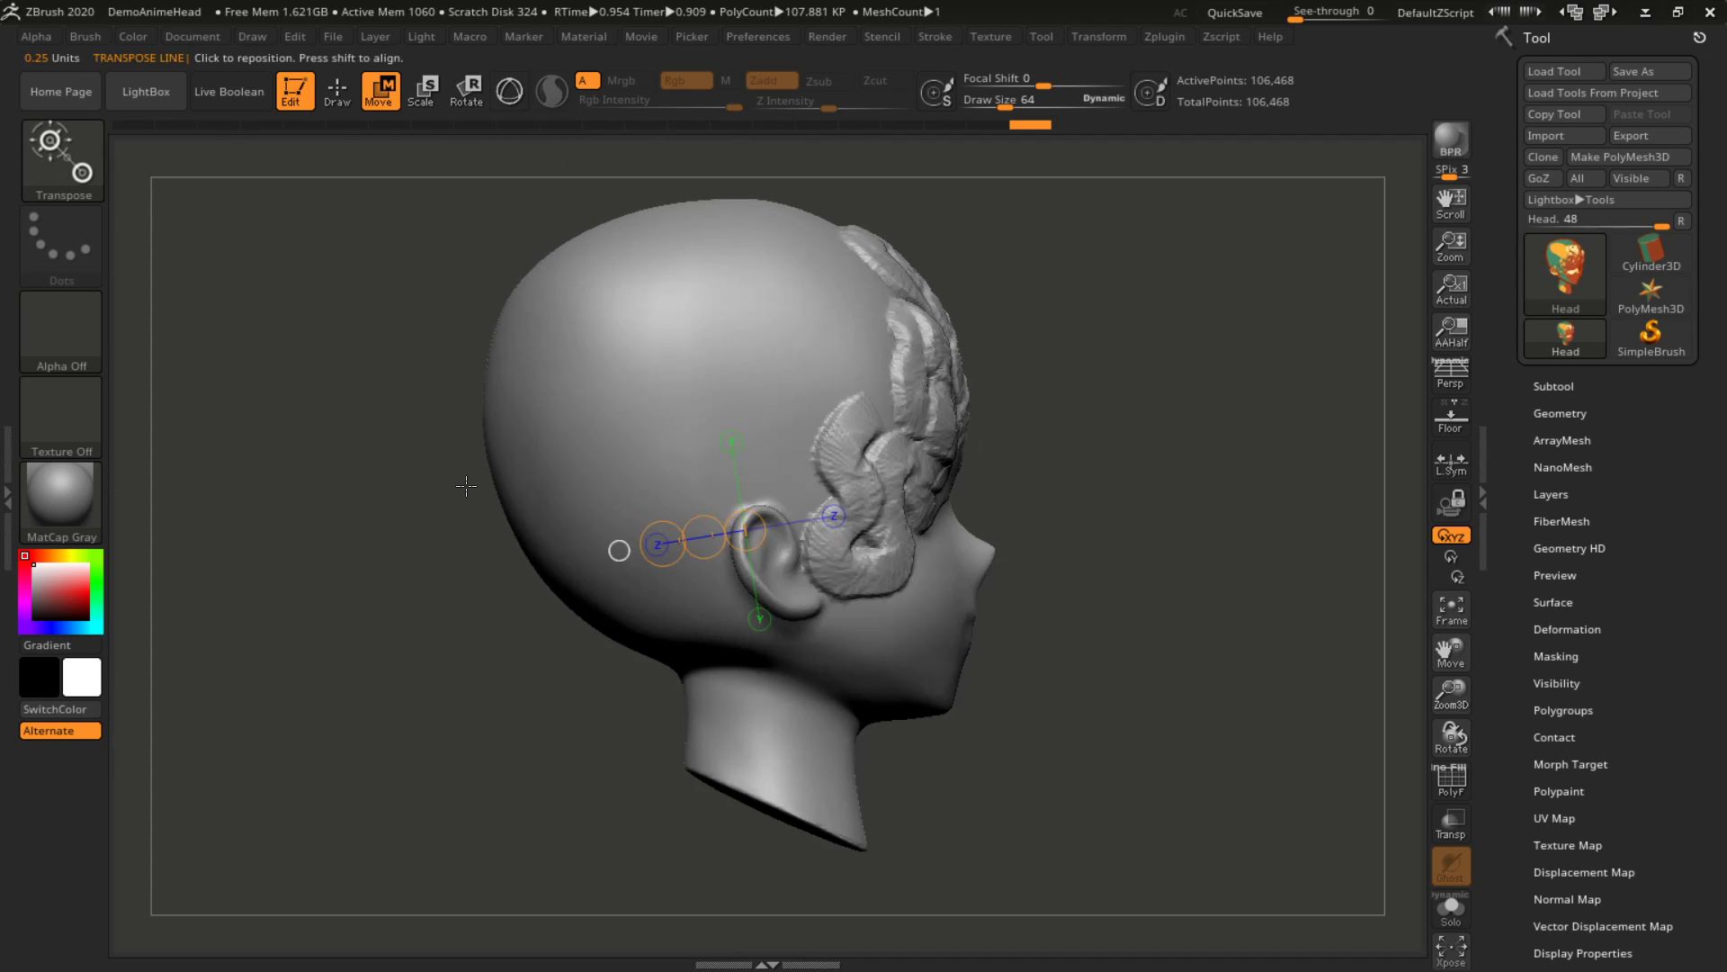
drag(684, 541, 810, 522)
drag(1115, 540, 1087, 484)
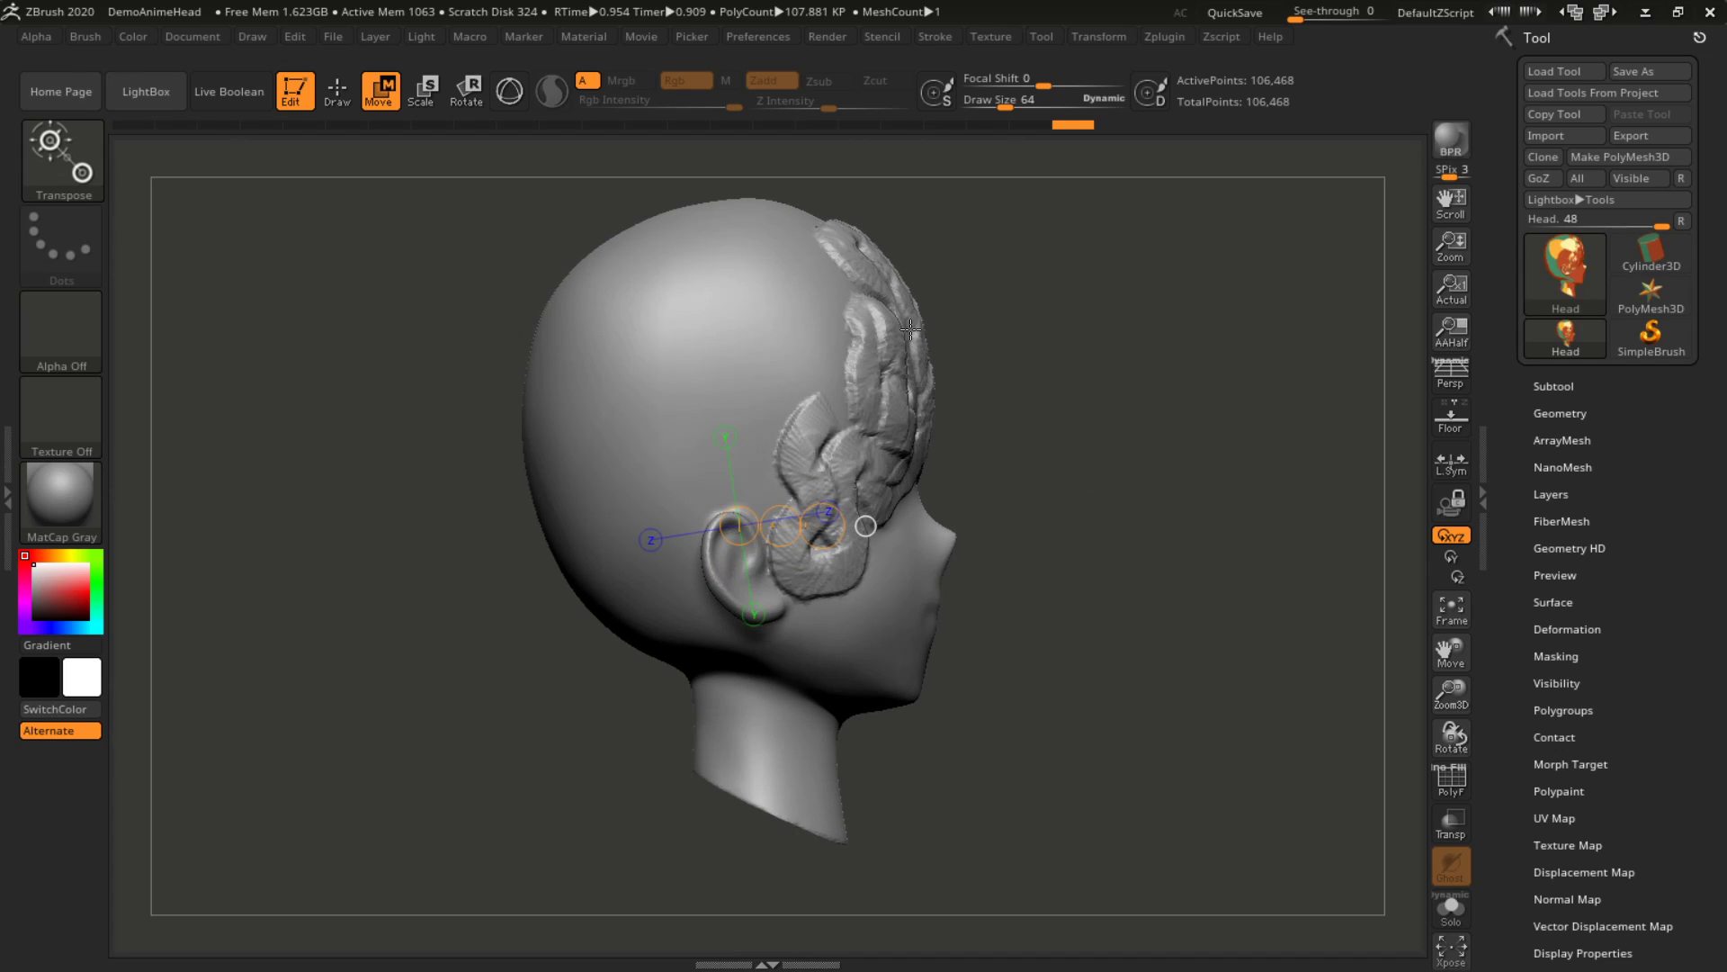
Replace the transpose line with the Gizmo 3D manipulator
click(509, 91)
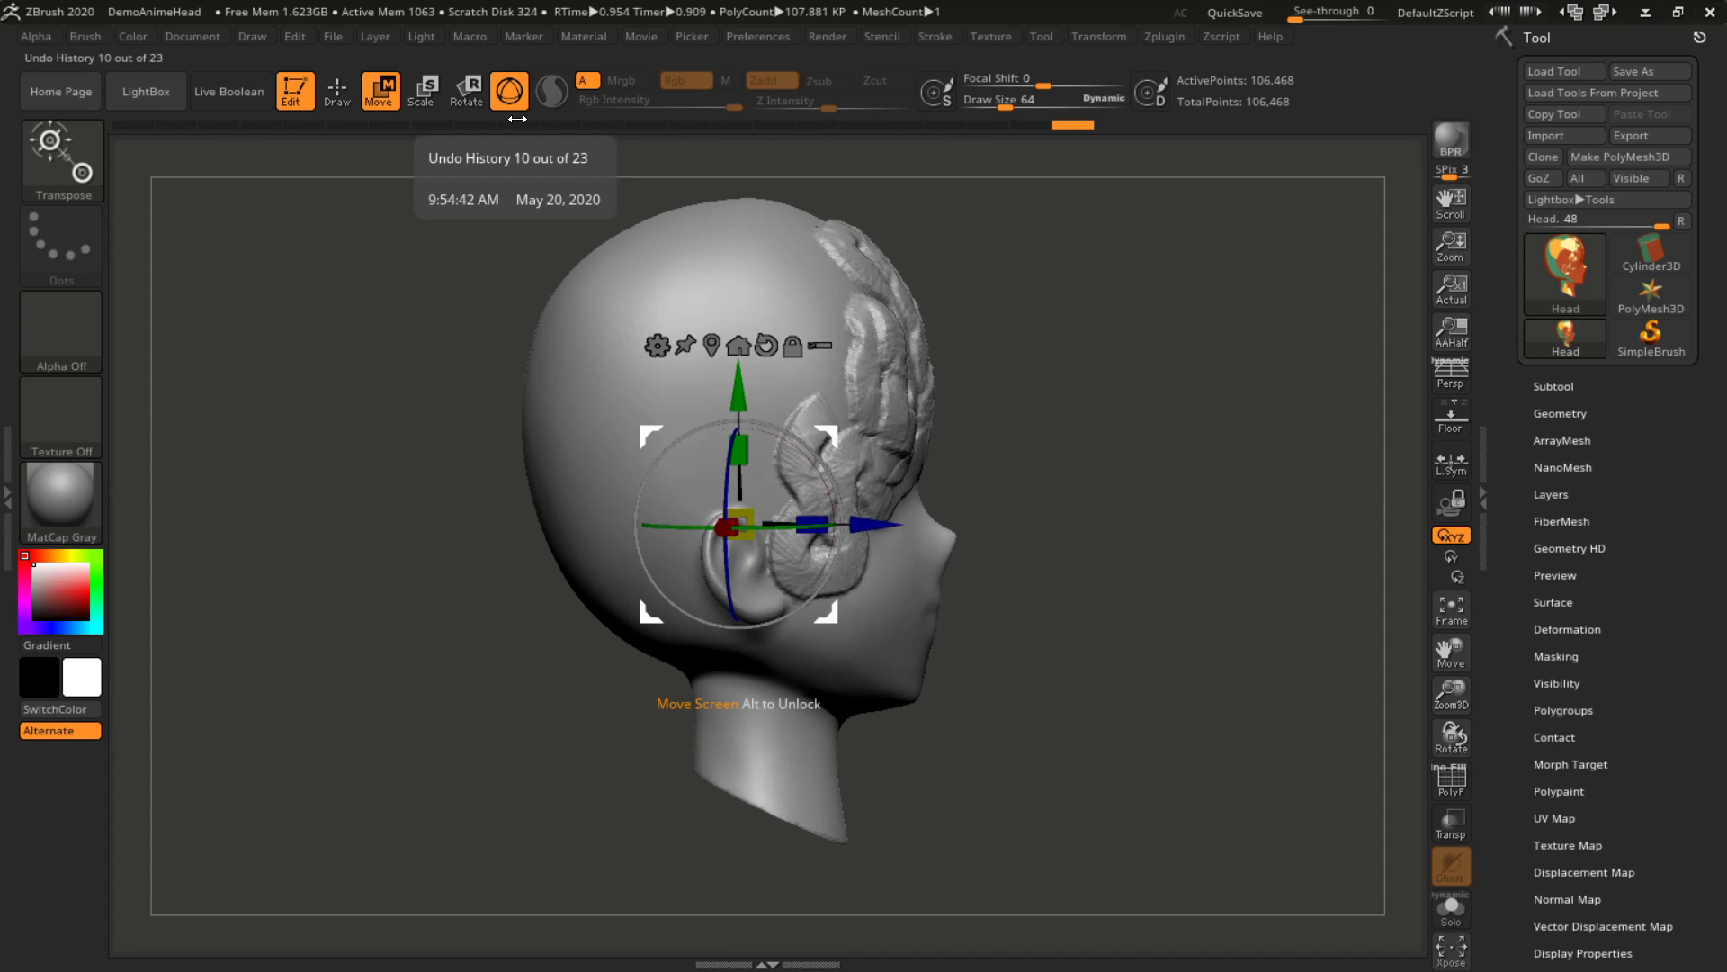
drag(1075, 454, 1042, 512)
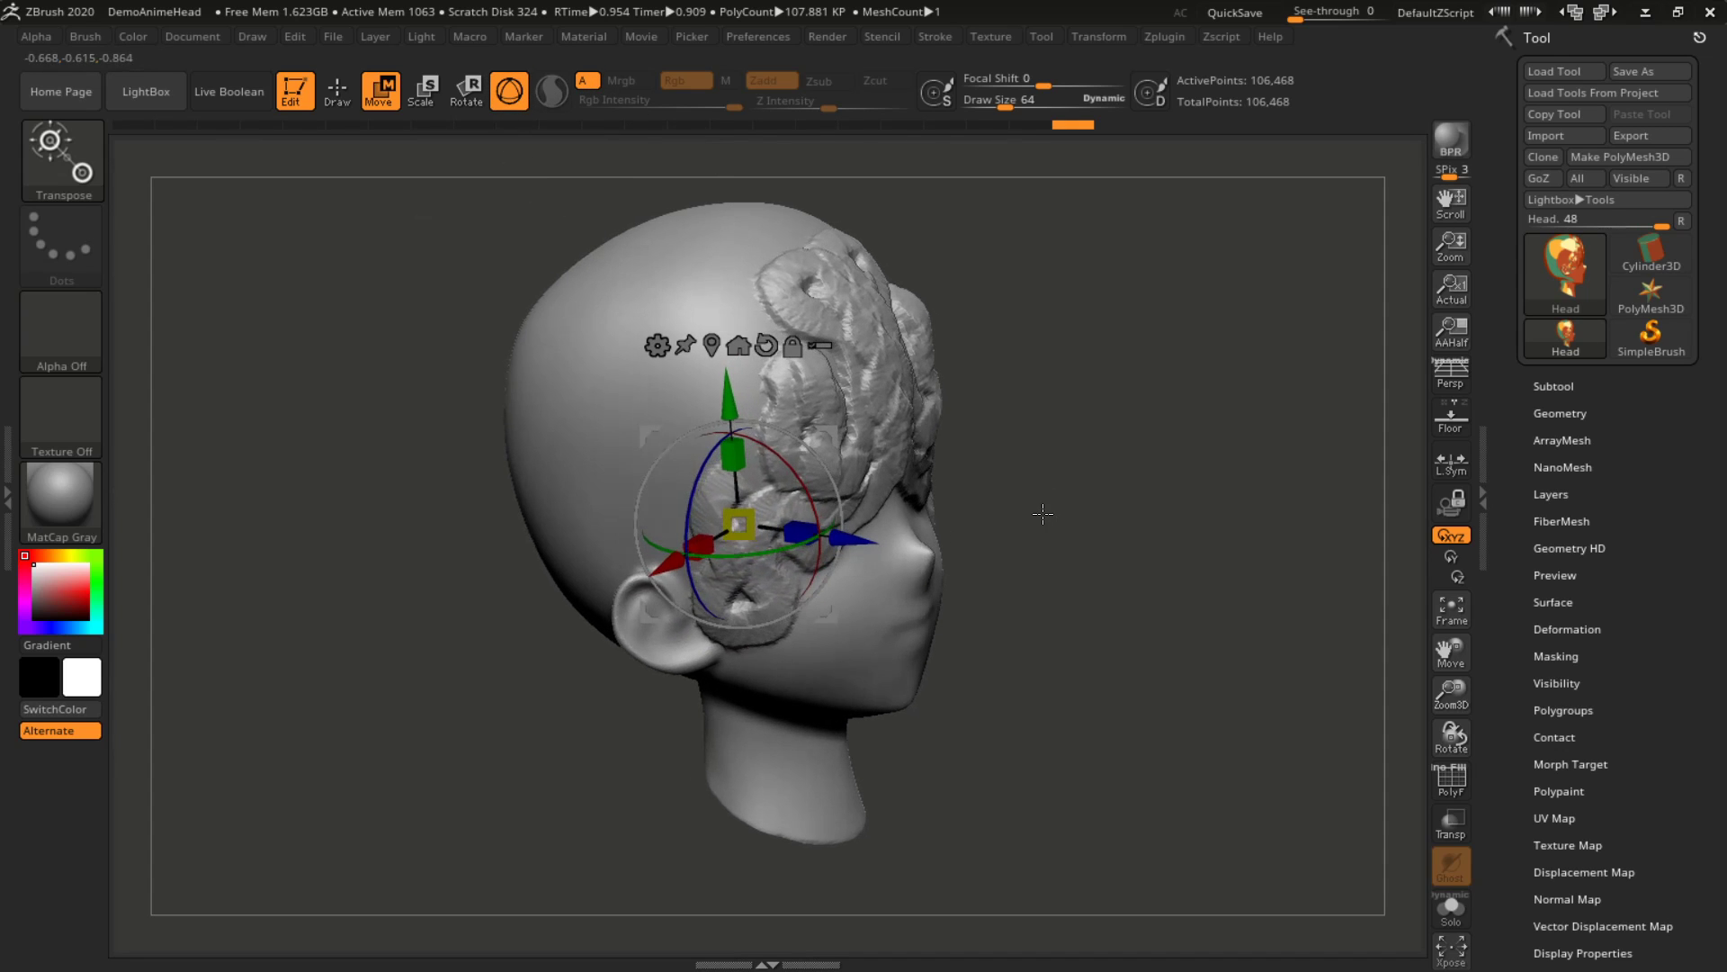
drag(1093, 452, 1014, 420)
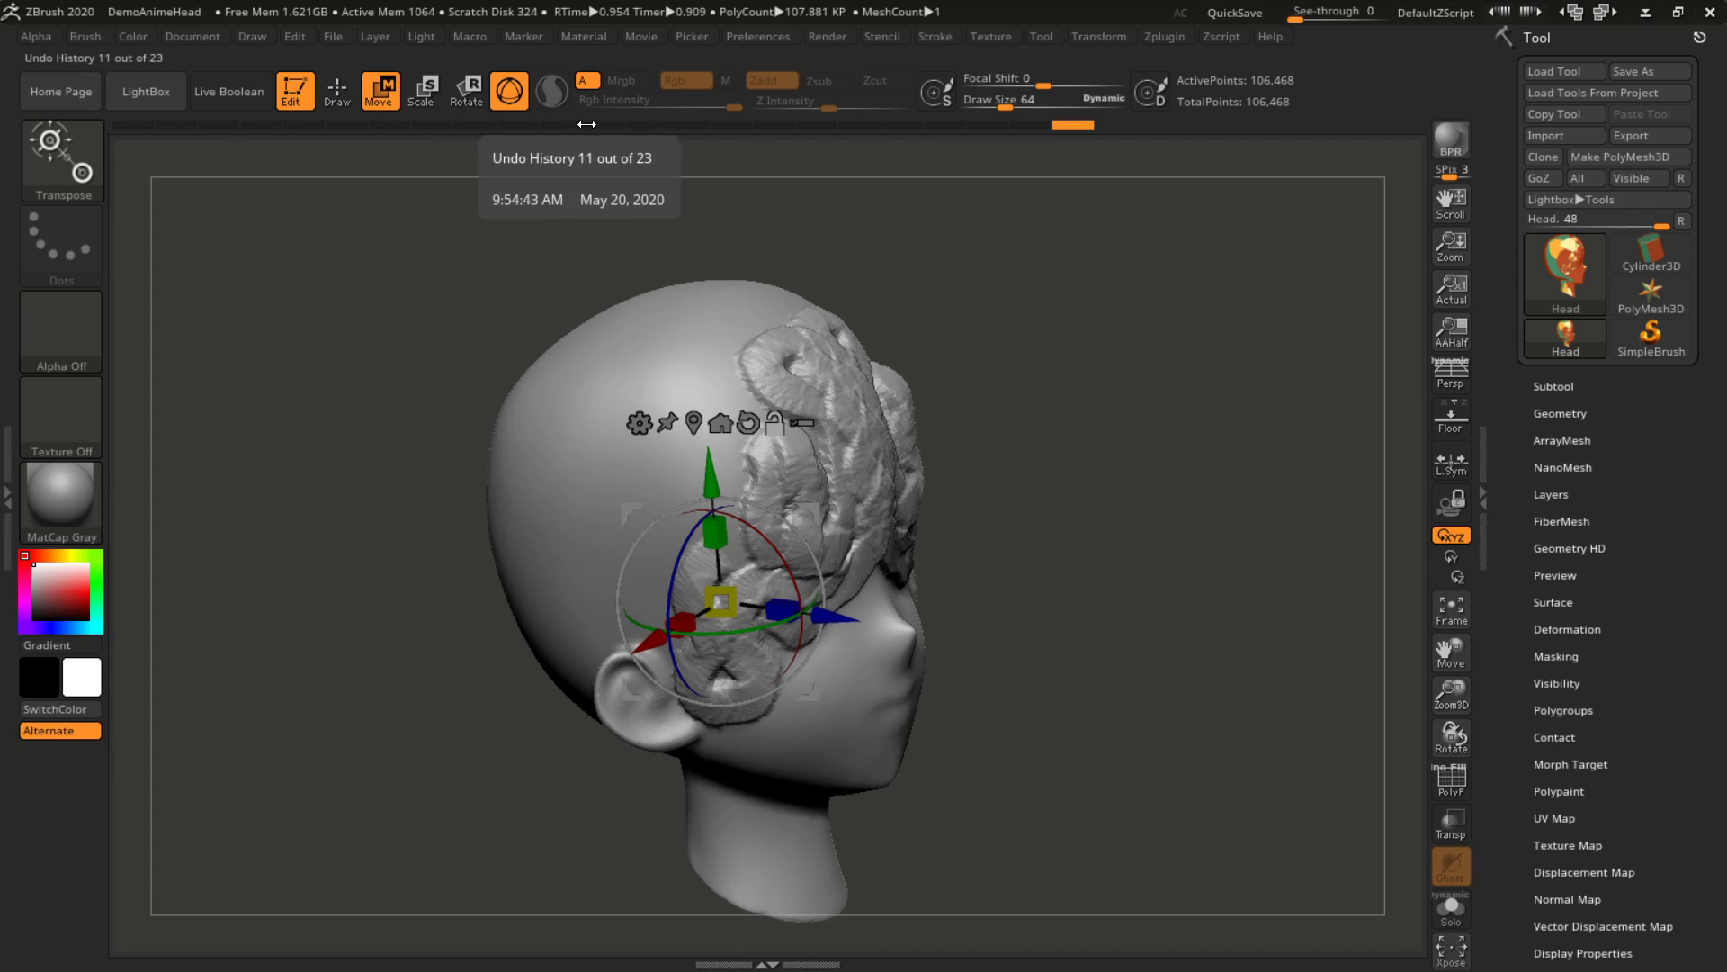
Return from Move to Draw mode with the ClayBuildup brush active
click(335, 95)
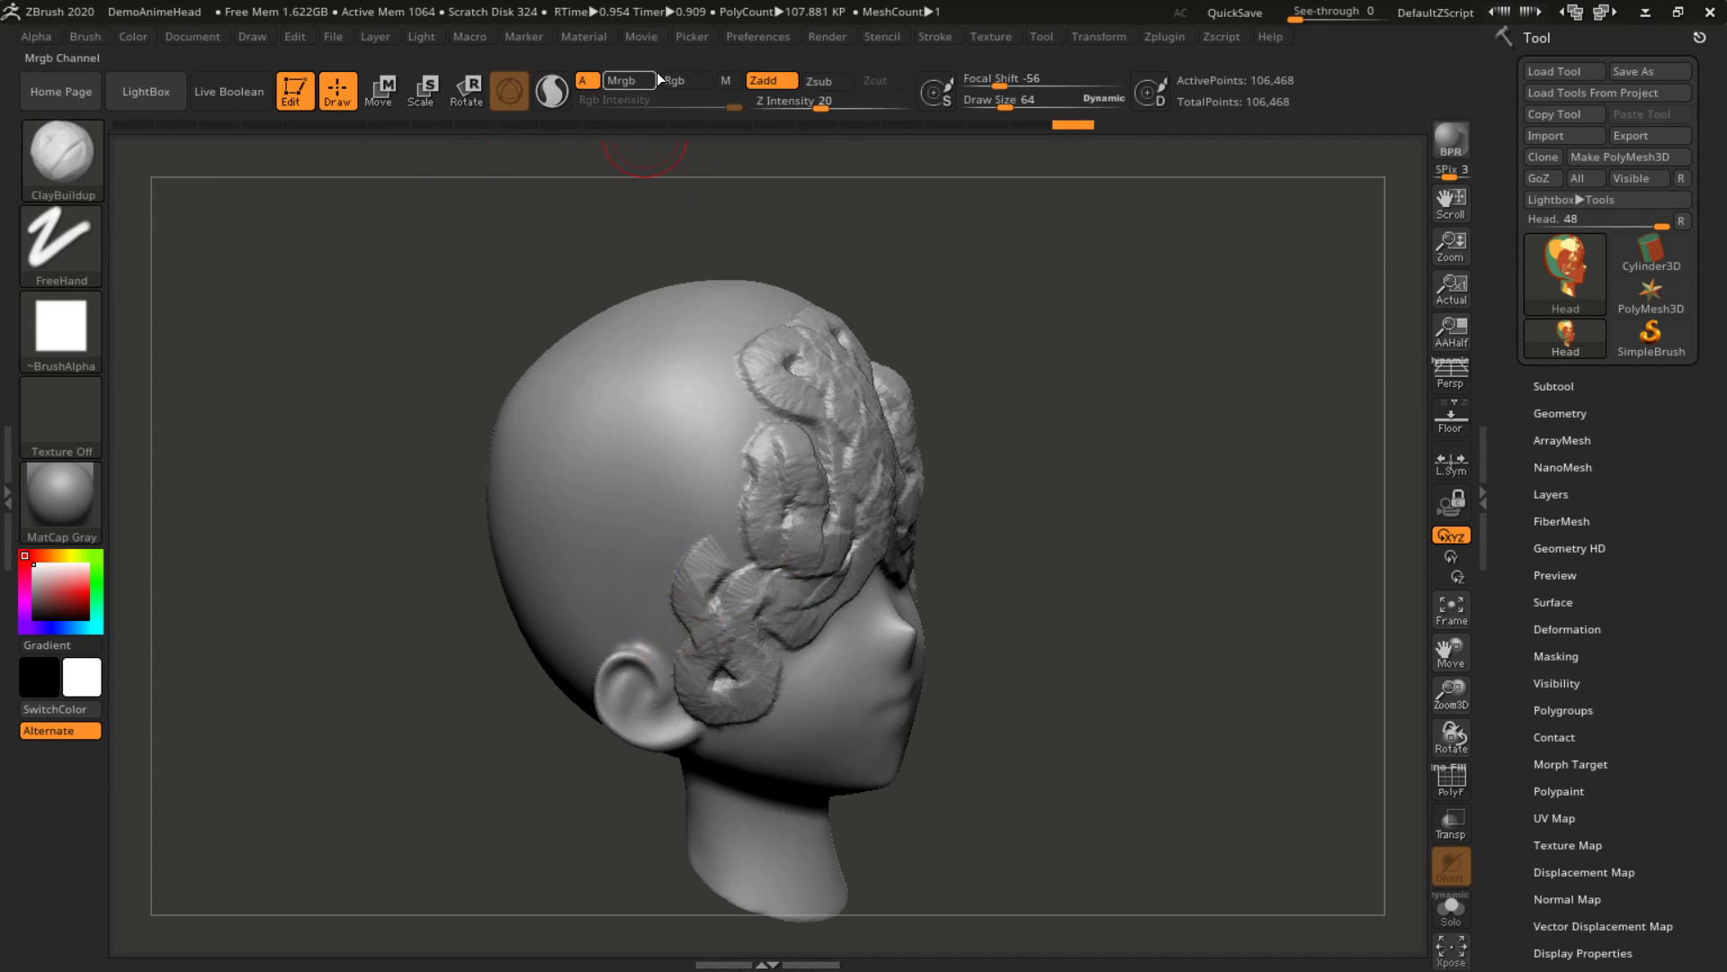
mouse_move(843, 192)
mouse_down()
mouse_move(856, 219)
mouse_move(853, 202)
mouse_up()
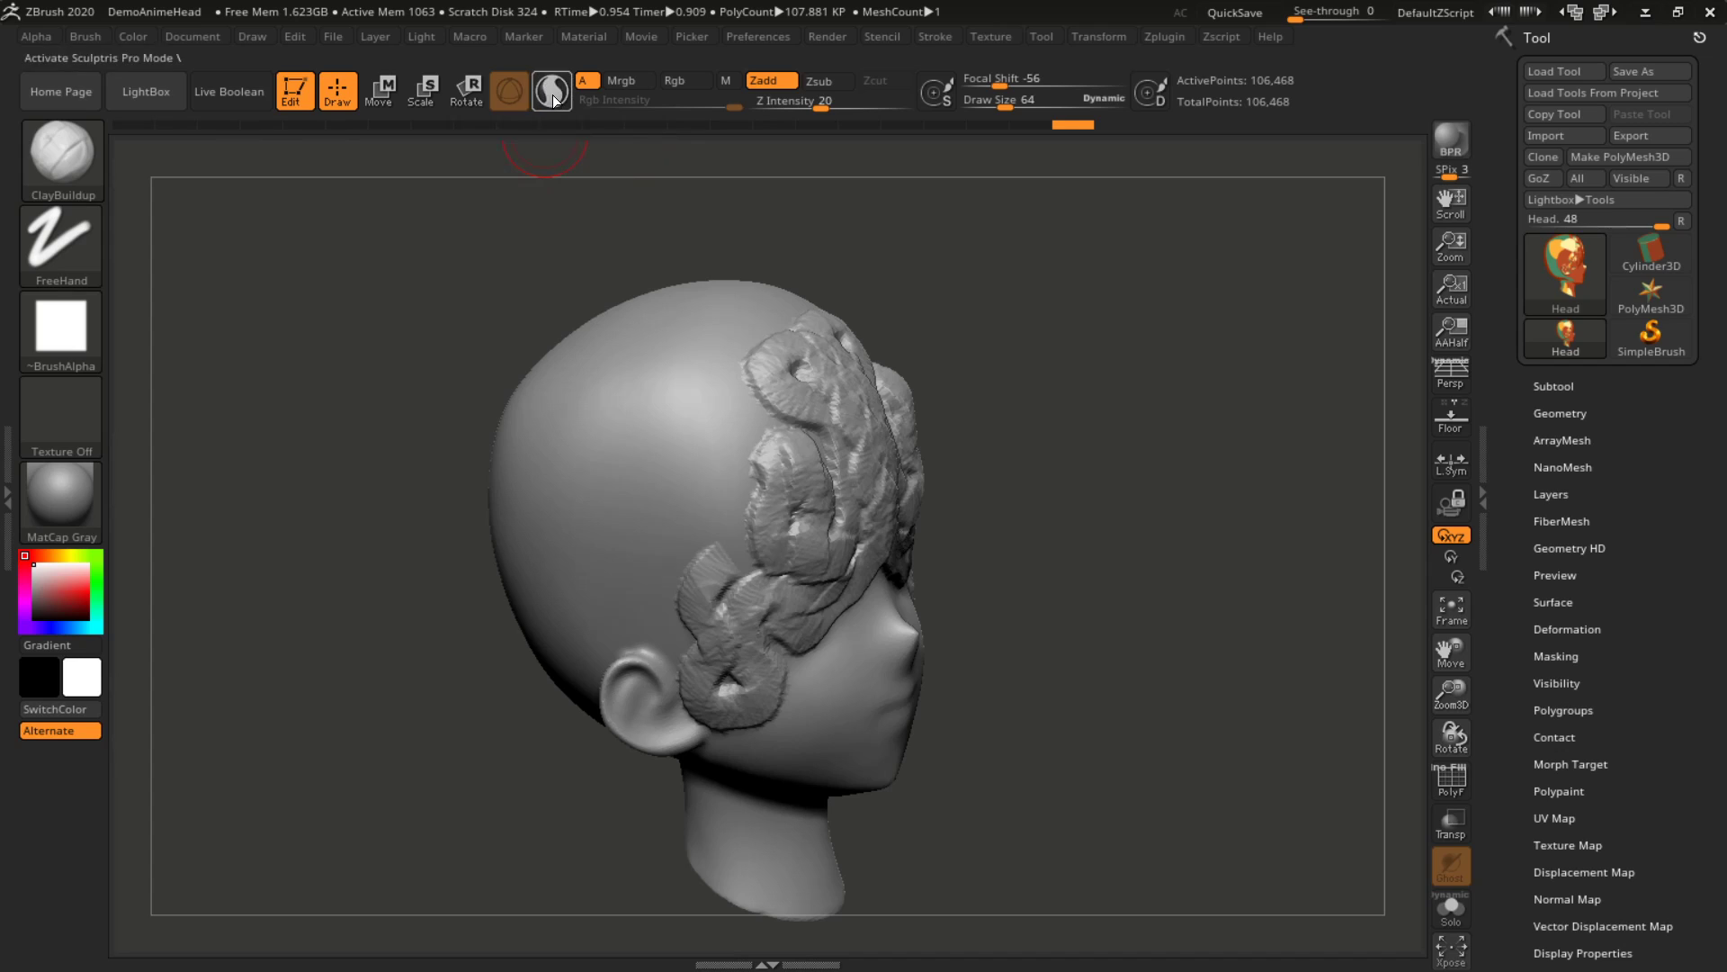
drag(543, 231, 548, 207)
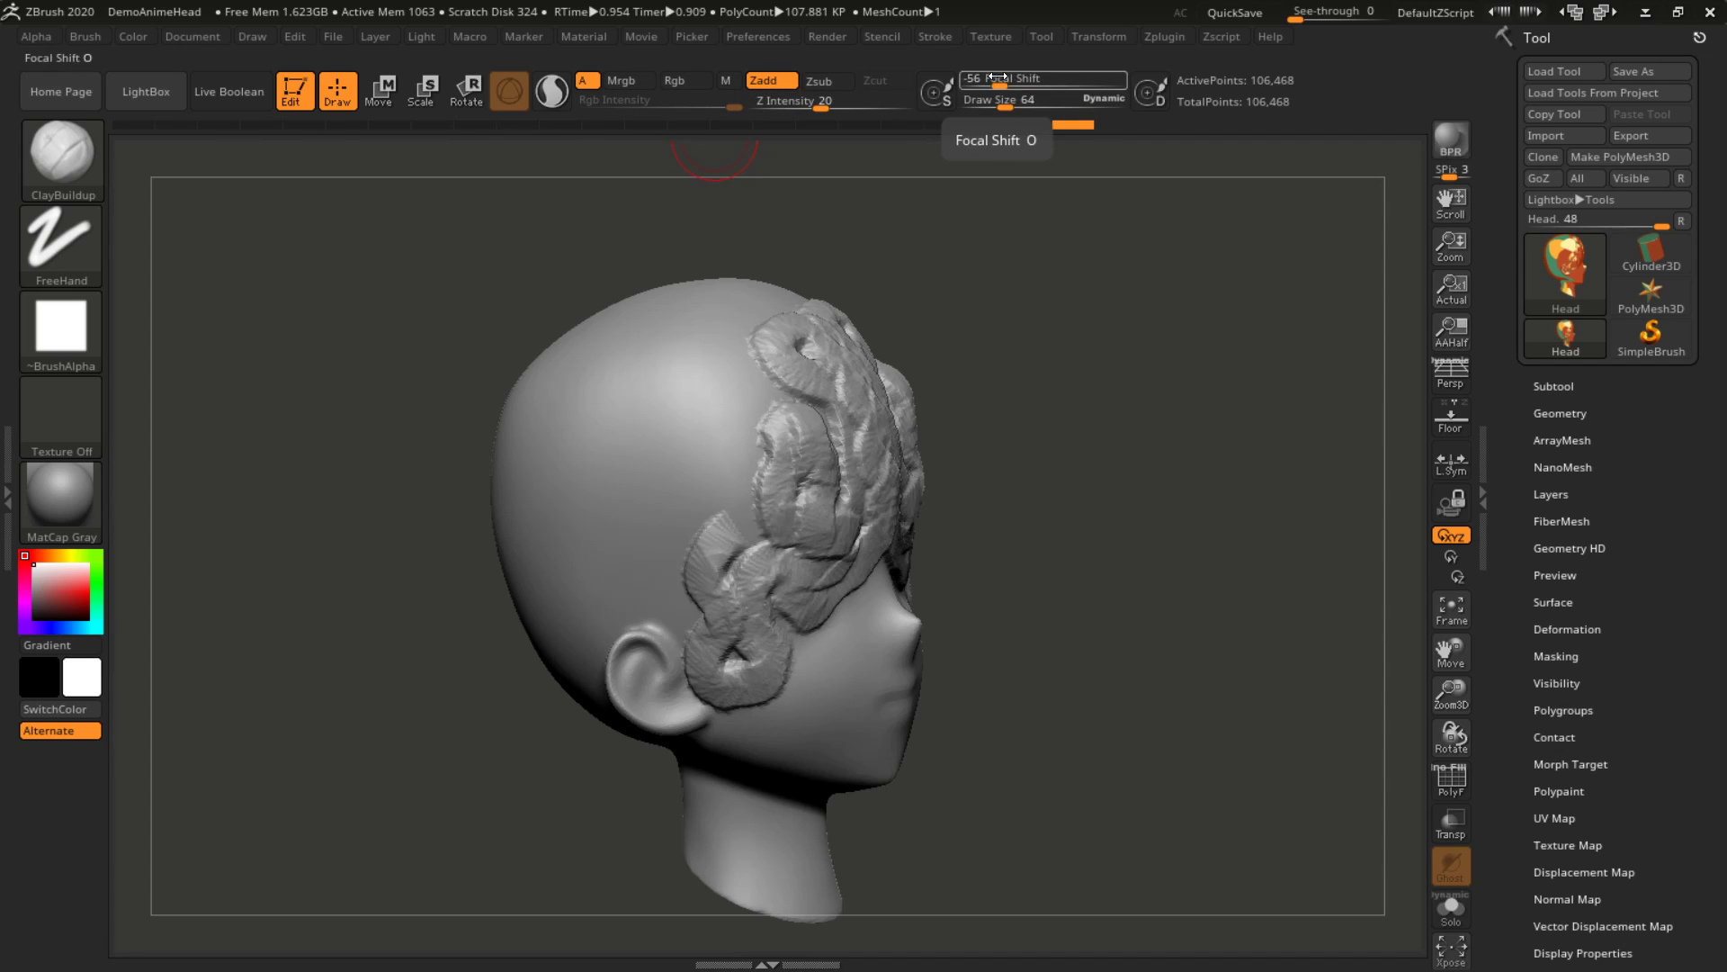
mouse_move(1002, 192)
mouse_down()
mouse_move(987, 289)
mouse_move(986, 221)
mouse_up()
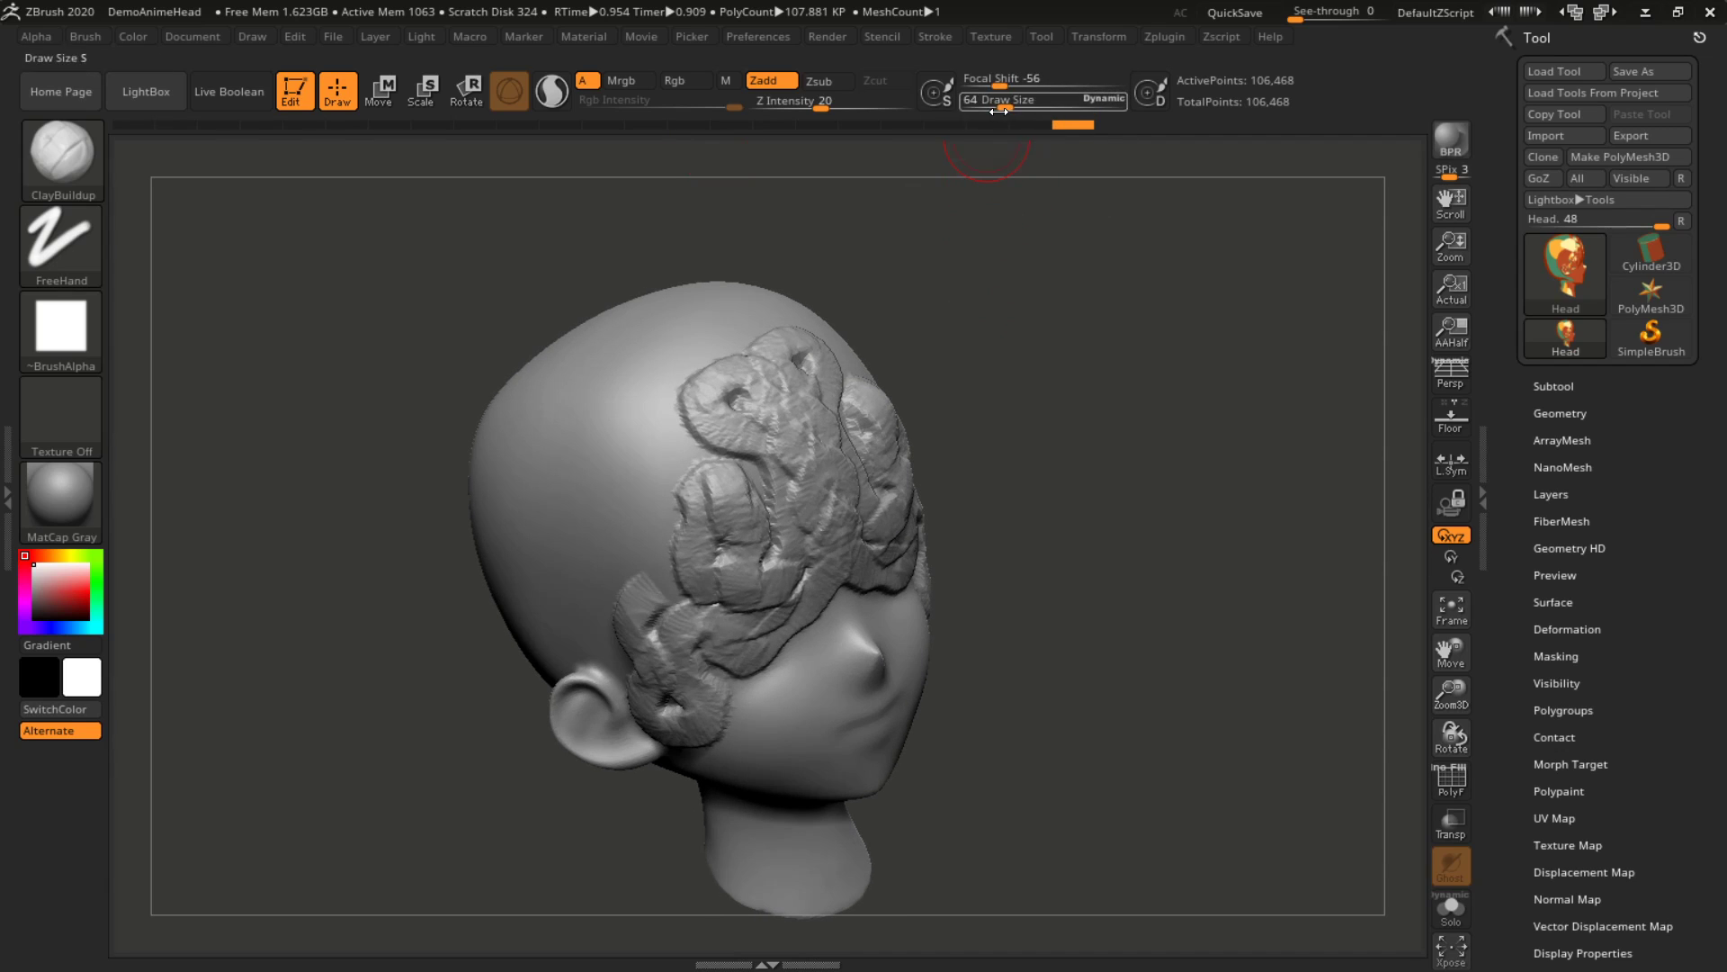
Set the brush to Draw Size 81 and Focal Shift 58 and sculpt two rounded bumps on the side of the skull
mouse_move(1012, 106)
mouse_down()
mouse_move(1043, 105)
mouse_move(1011, 83)
mouse_up()
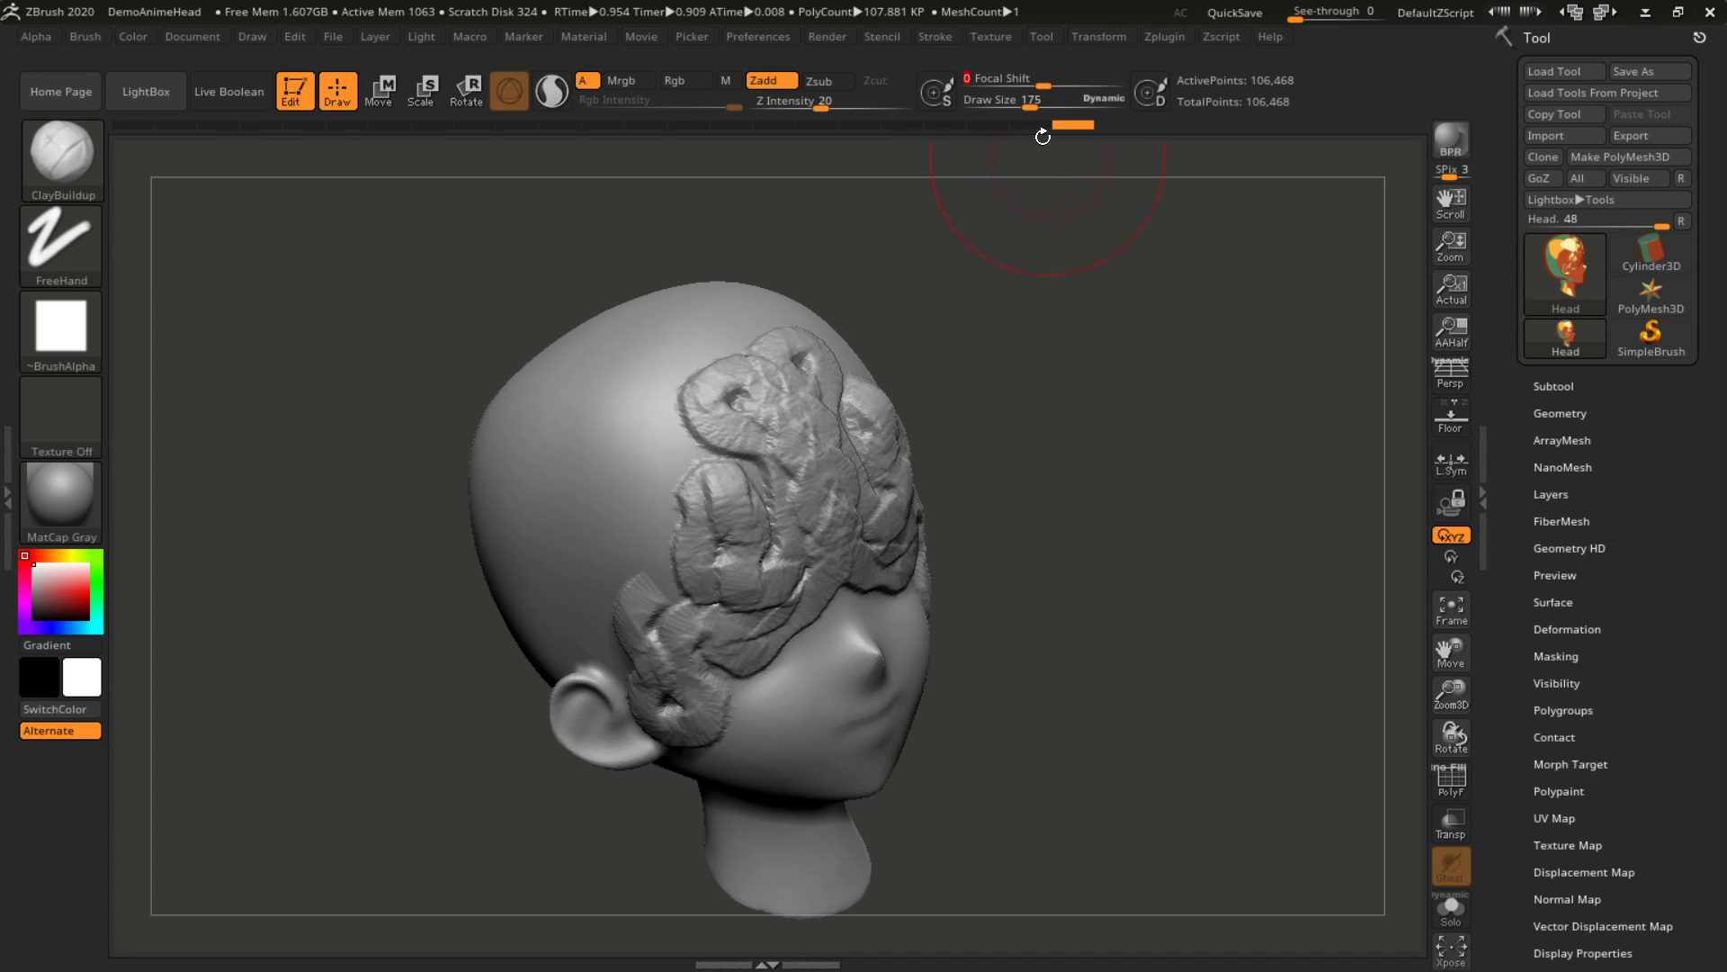
drag(1030, 105, 1009, 105)
mouse_move(1007, 209)
mouse_down()
mouse_move(1020, 270)
mouse_move(1030, 235)
mouse_up()
mouse_move(632, 401)
mouse_down()
mouse_move(636, 451)
mouse_move(619, 429)
mouse_up()
drag(1044, 82, 1089, 85)
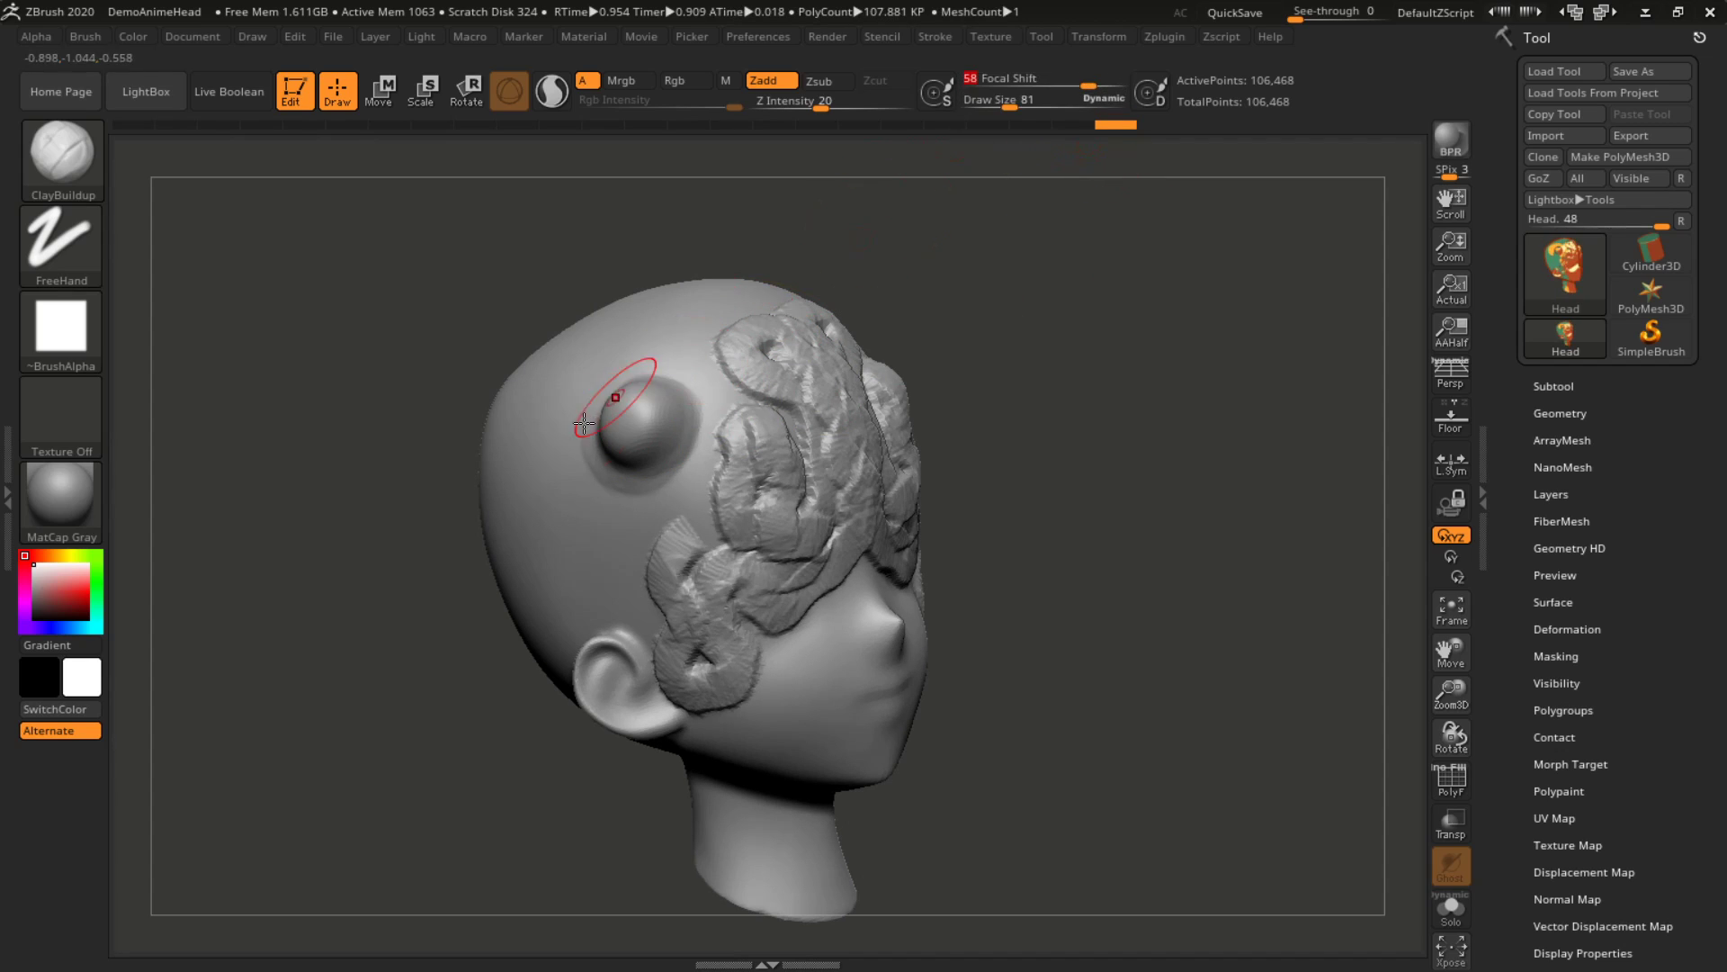
mouse_move(565, 497)
mouse_down()
mouse_move(553, 483)
mouse_move(670, 428)
mouse_up()
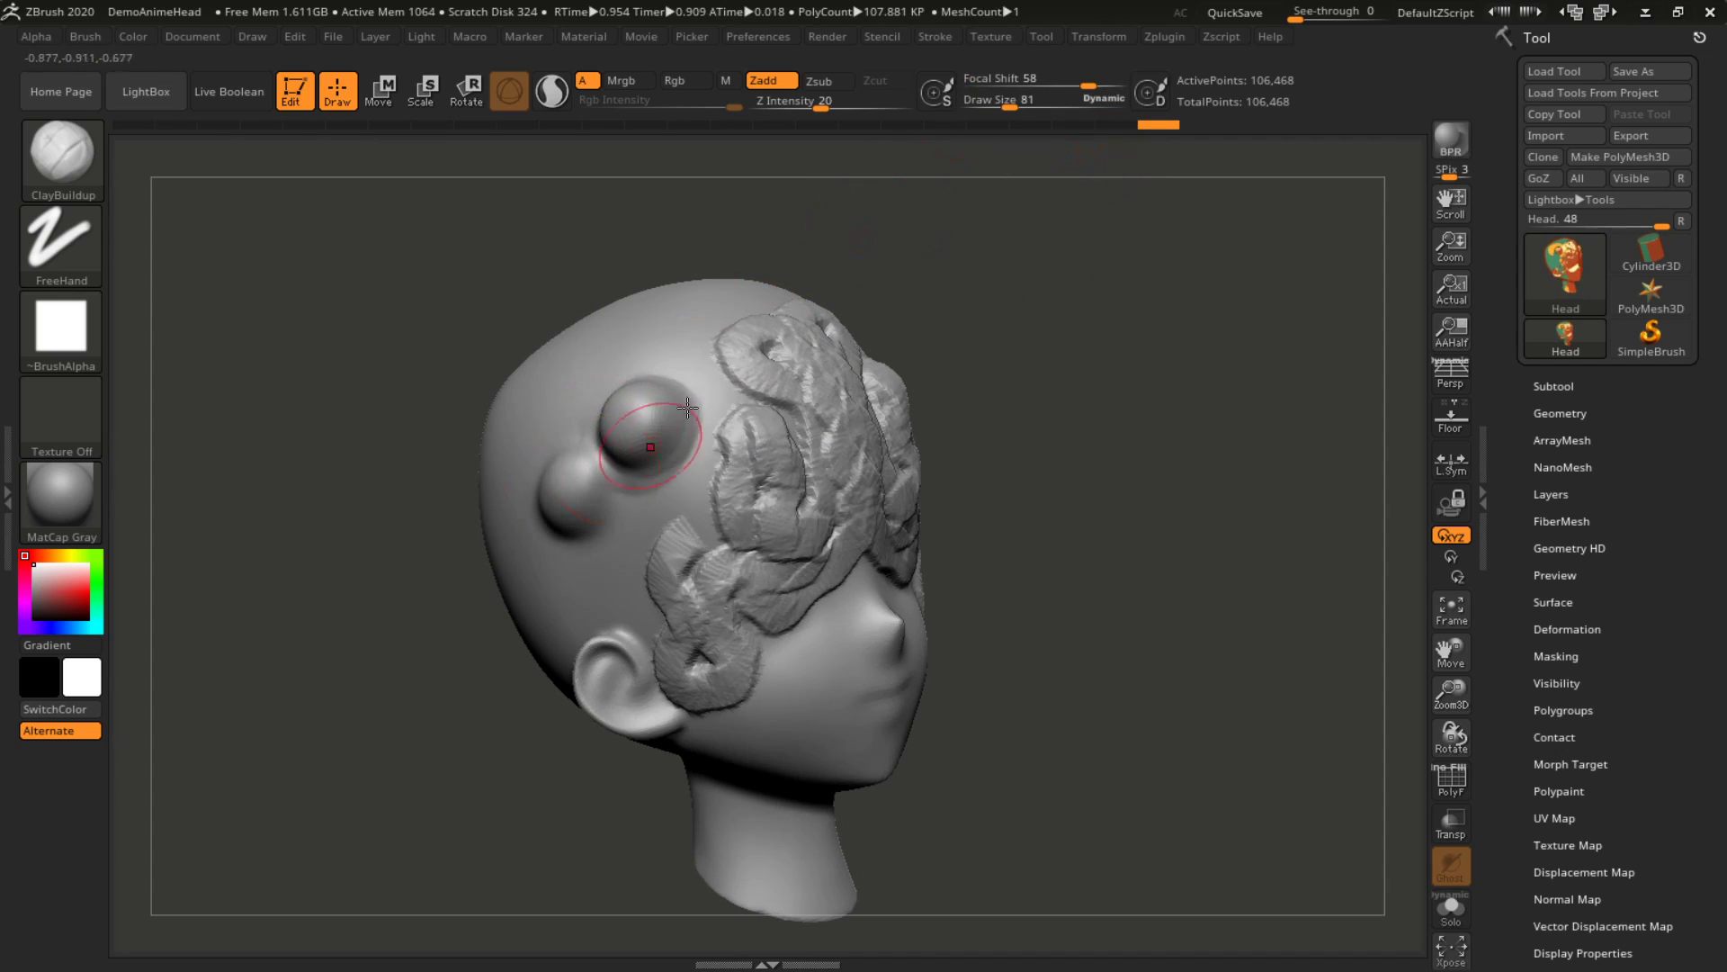
Sculpt a broad bump near the crown at Draw Size 135, plus a hard-edged temple stroke at Draw Size 90 and Focal Shift -100
drag(994, 103, 1023, 102)
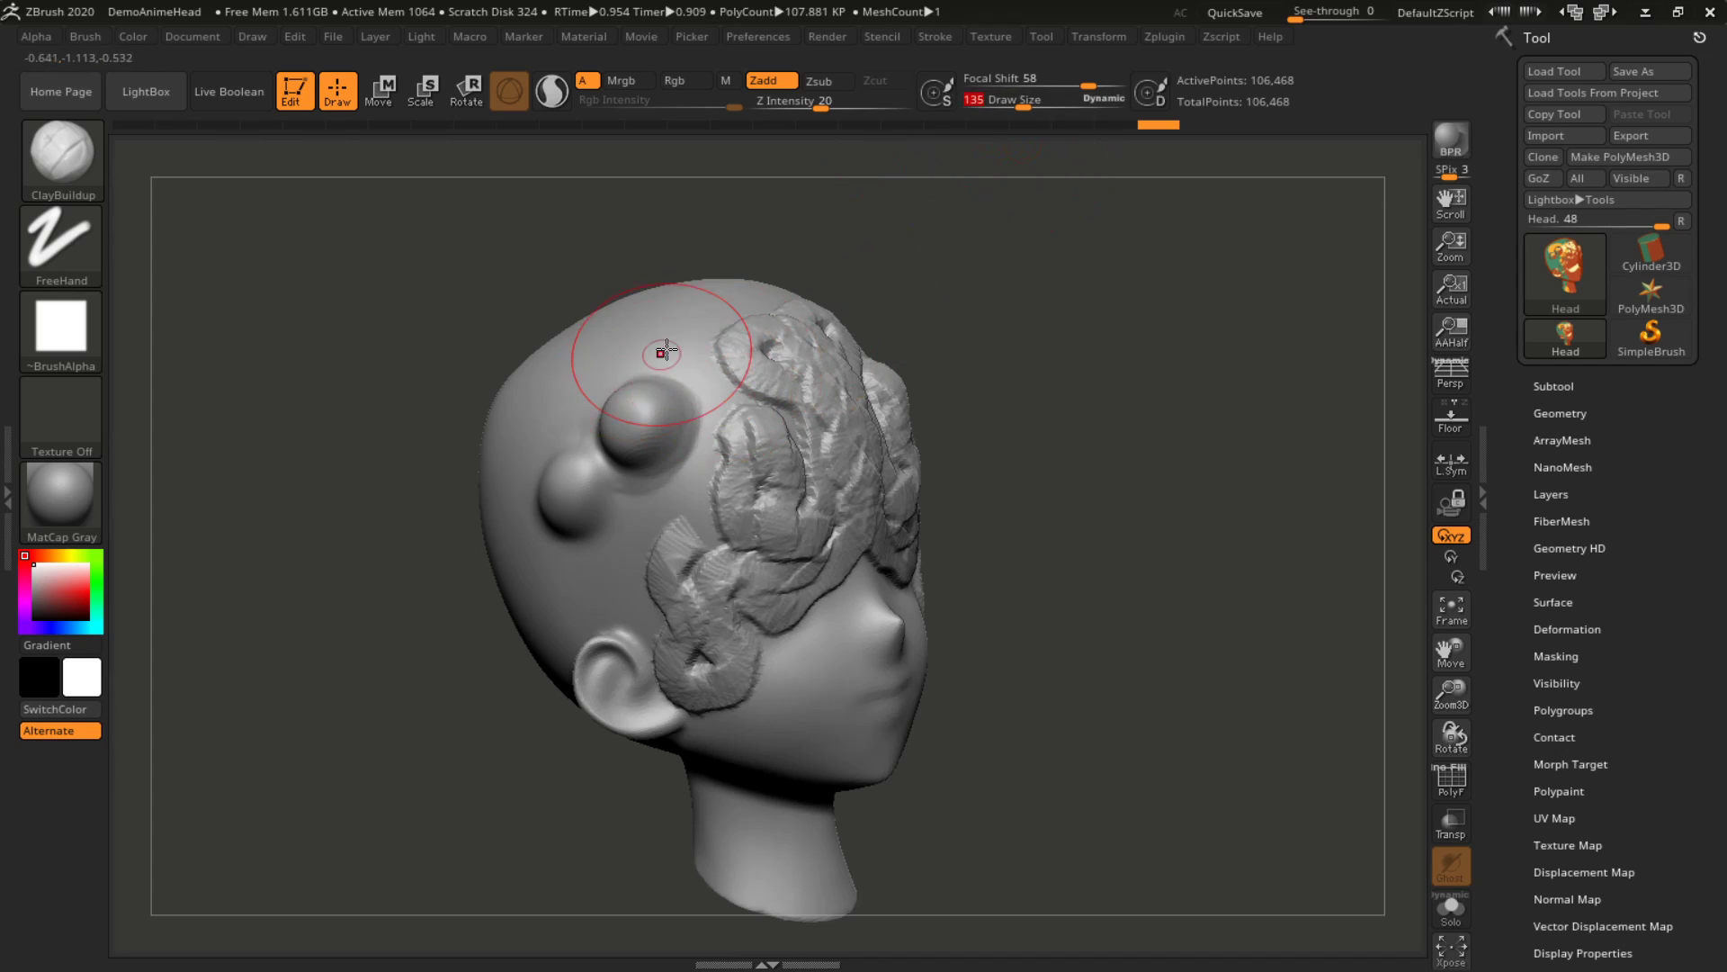
mouse_move(704, 333)
mouse_down()
mouse_move(670, 351)
mouse_move(692, 324)
mouse_up()
mouse_move(1023, 103)
mouse_down()
mouse_move(1001, 104)
mouse_move(1018, 101)
mouse_up()
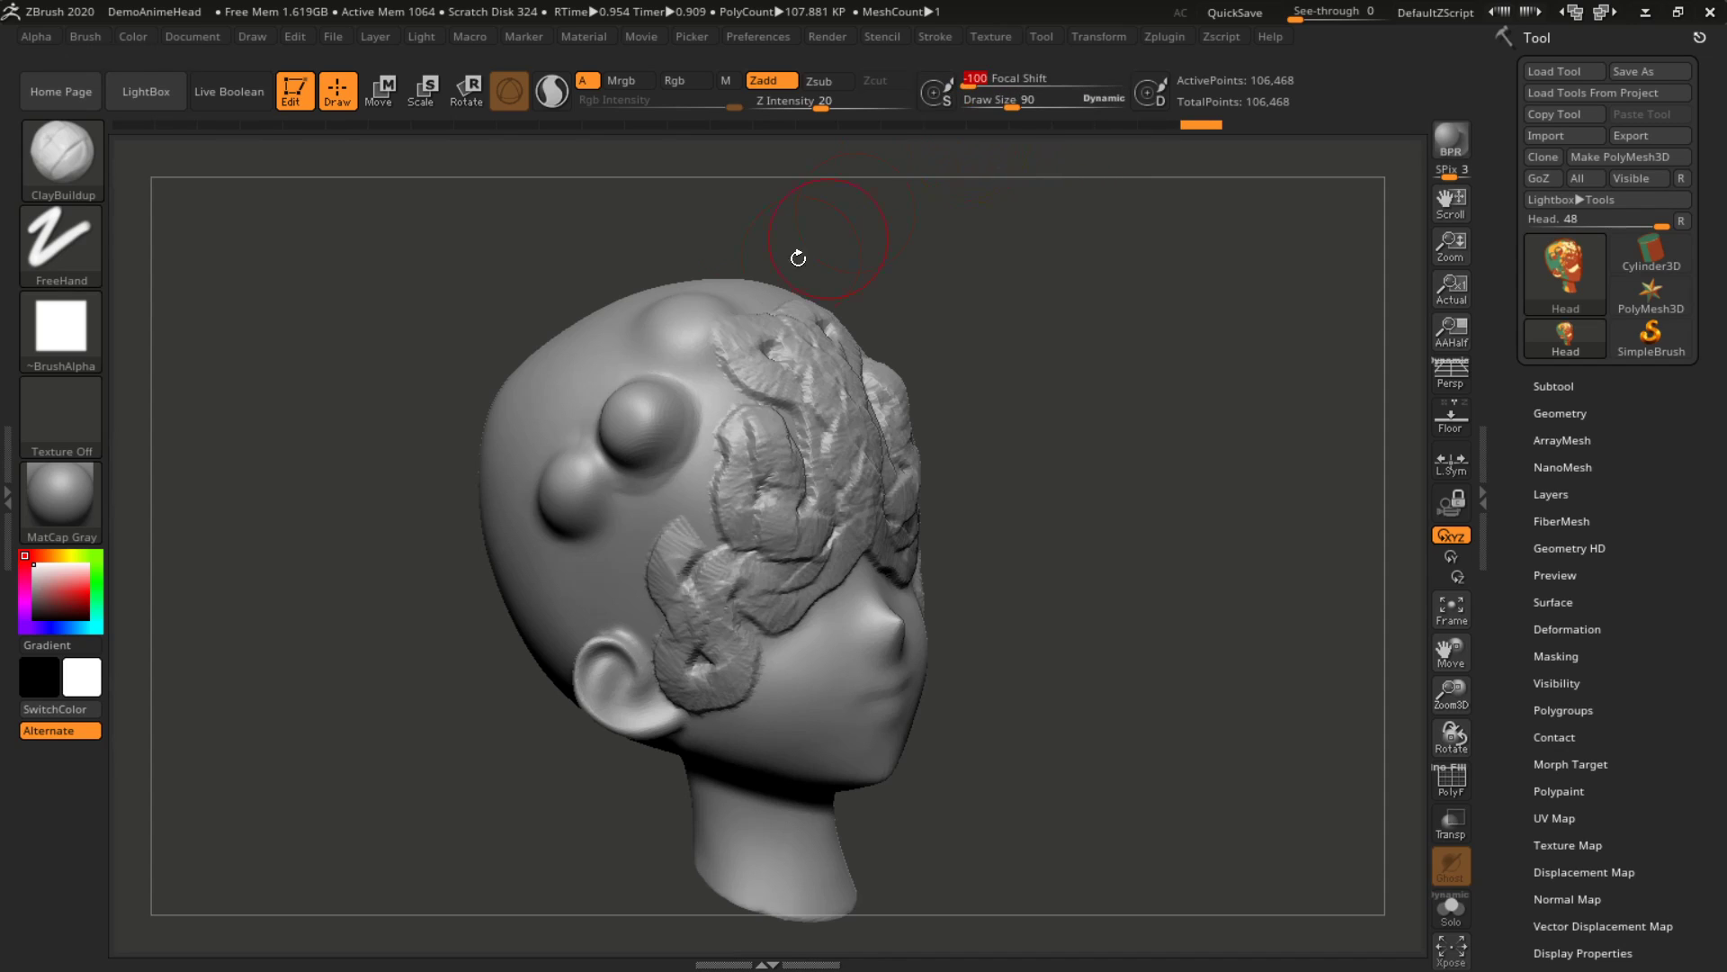
mouse_move(775, 482)
mouse_down()
mouse_move(688, 553)
mouse_move(733, 491)
mouse_move(771, 376)
mouse_up()
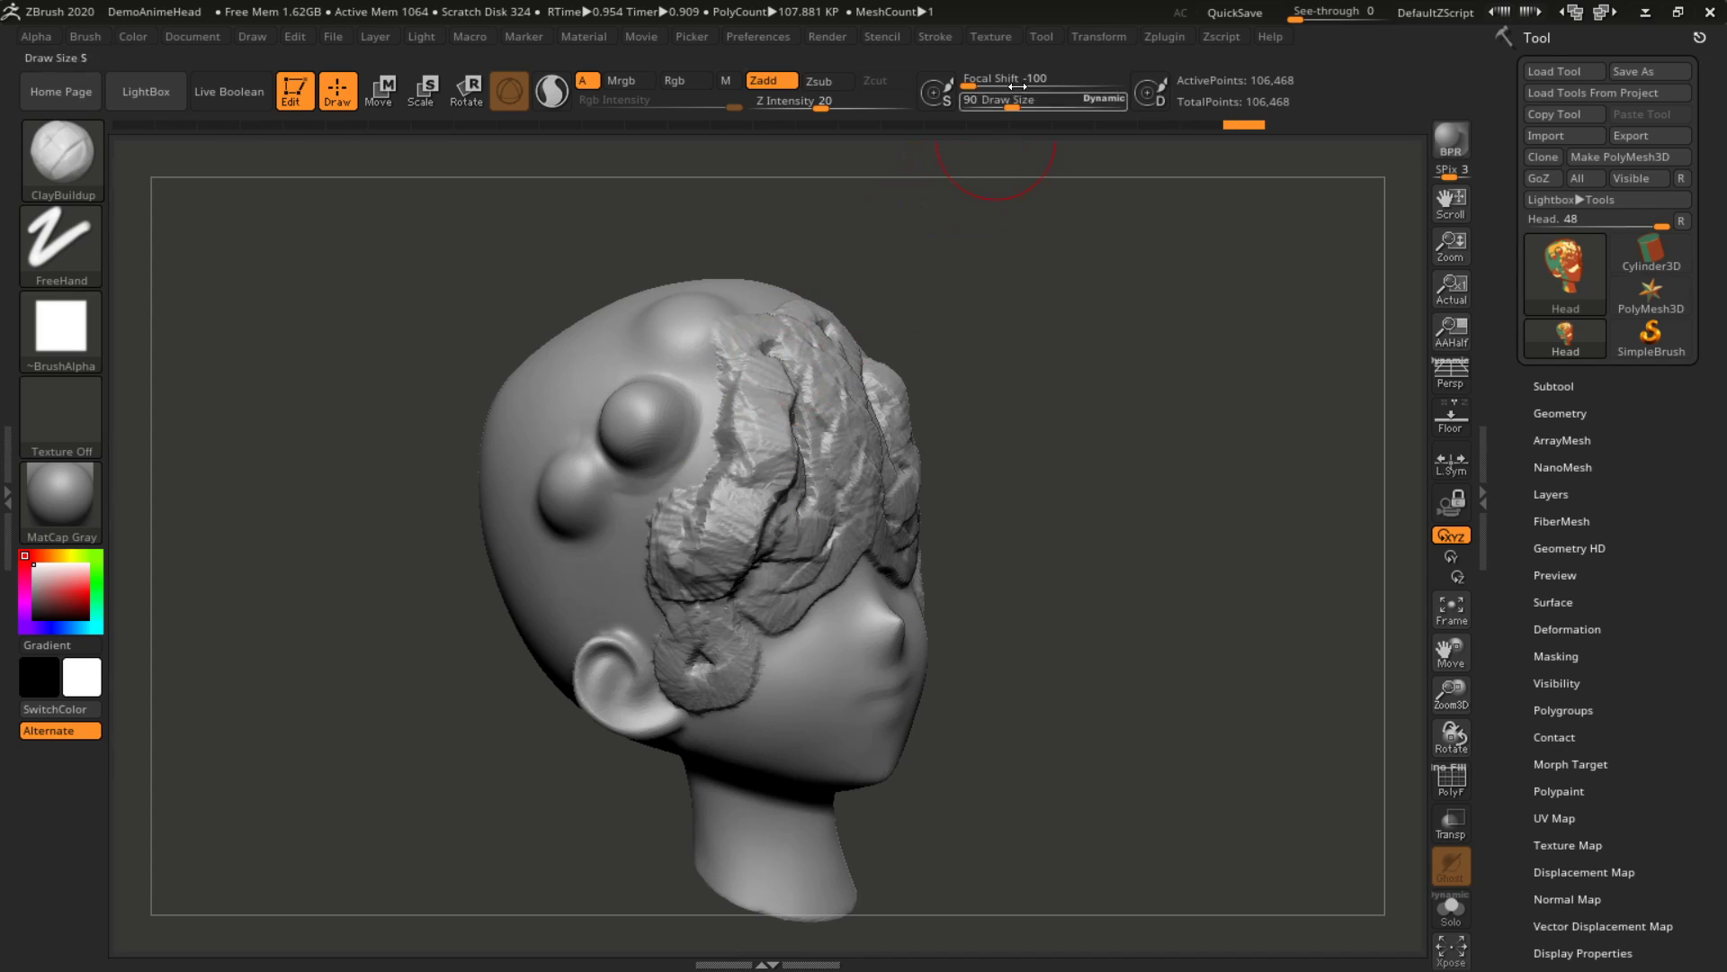
Set Focal Shift to 64 and sculpt soft rounded bumps on the cheeks
drag(1021, 90, 1092, 162)
mouse_move(837, 621)
mouse_down()
mouse_move(808, 707)
mouse_move(836, 675)
mouse_move(806, 709)
mouse_move(791, 690)
mouse_move(842, 675)
mouse_move(801, 666)
mouse_up()
mouse_move(1089, 646)
mouse_down()
mouse_move(981, 657)
mouse_move(1008, 670)
mouse_move(956, 711)
mouse_move(999, 665)
mouse_up()
mouse_move(1097, 720)
mouse_down()
mouse_move(1145, 732)
mouse_move(1201, 710)
mouse_move(1130, 721)
mouse_move(1176, 606)
mouse_move(1175, 378)
mouse_up()
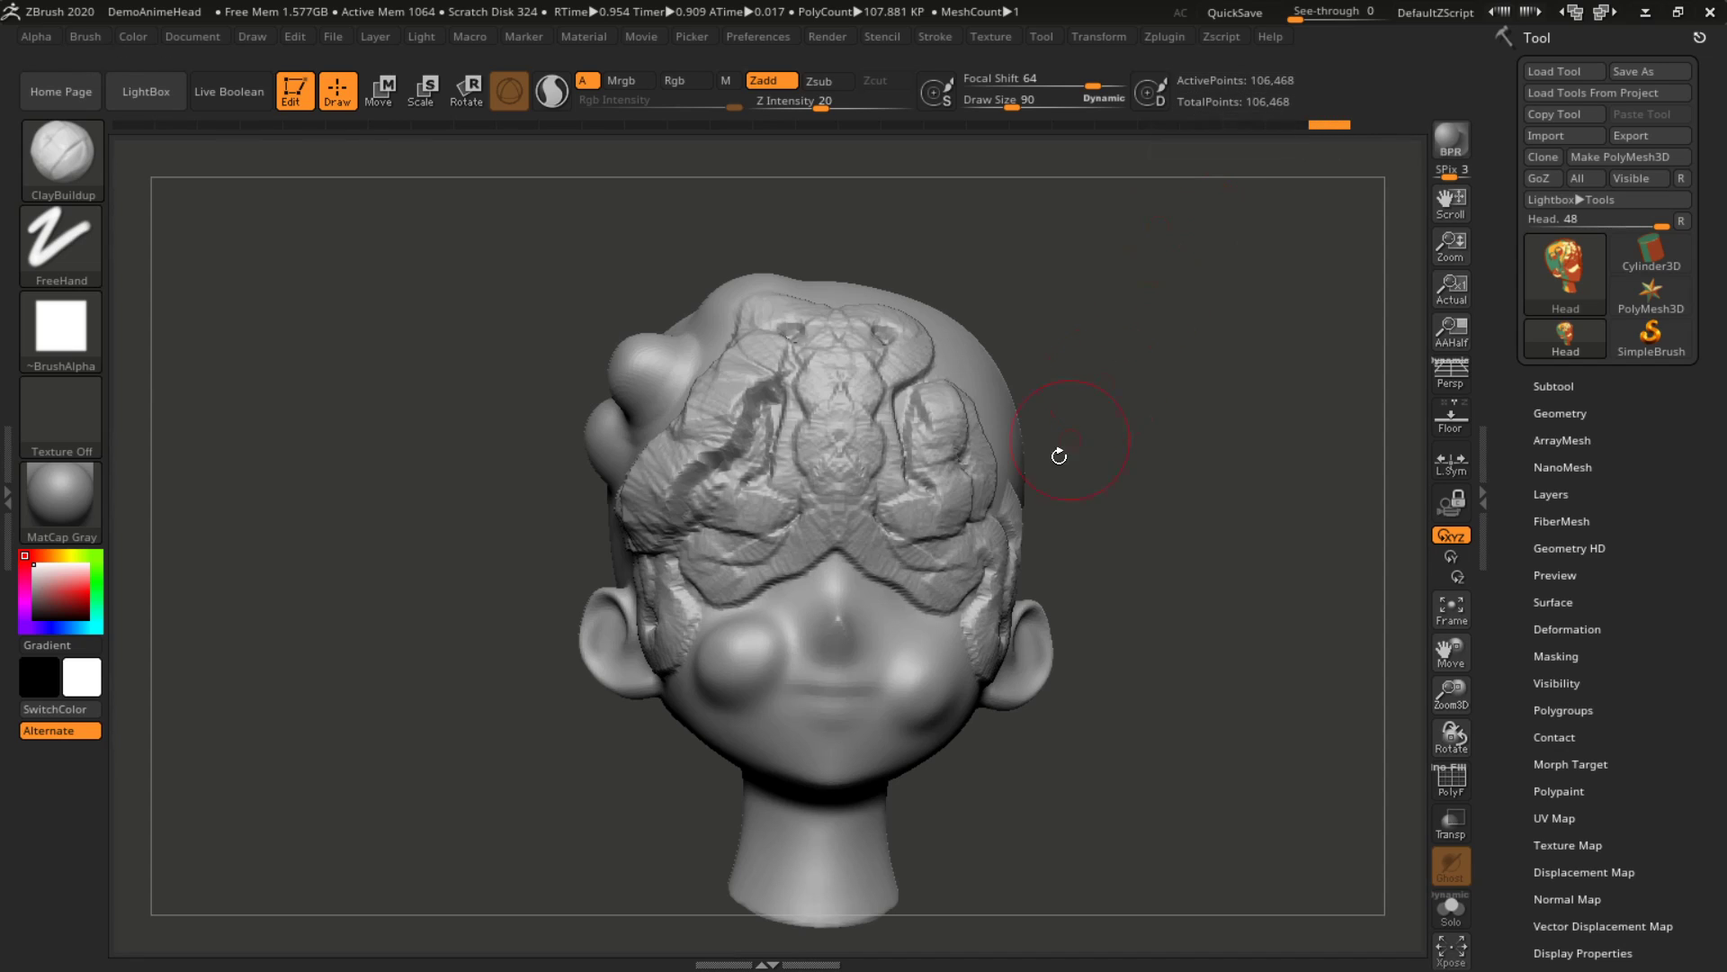
Set Z Intensity to 45 and sculpt separate rounded bumps on the back of the head
drag(1193, 428, 1190, 489)
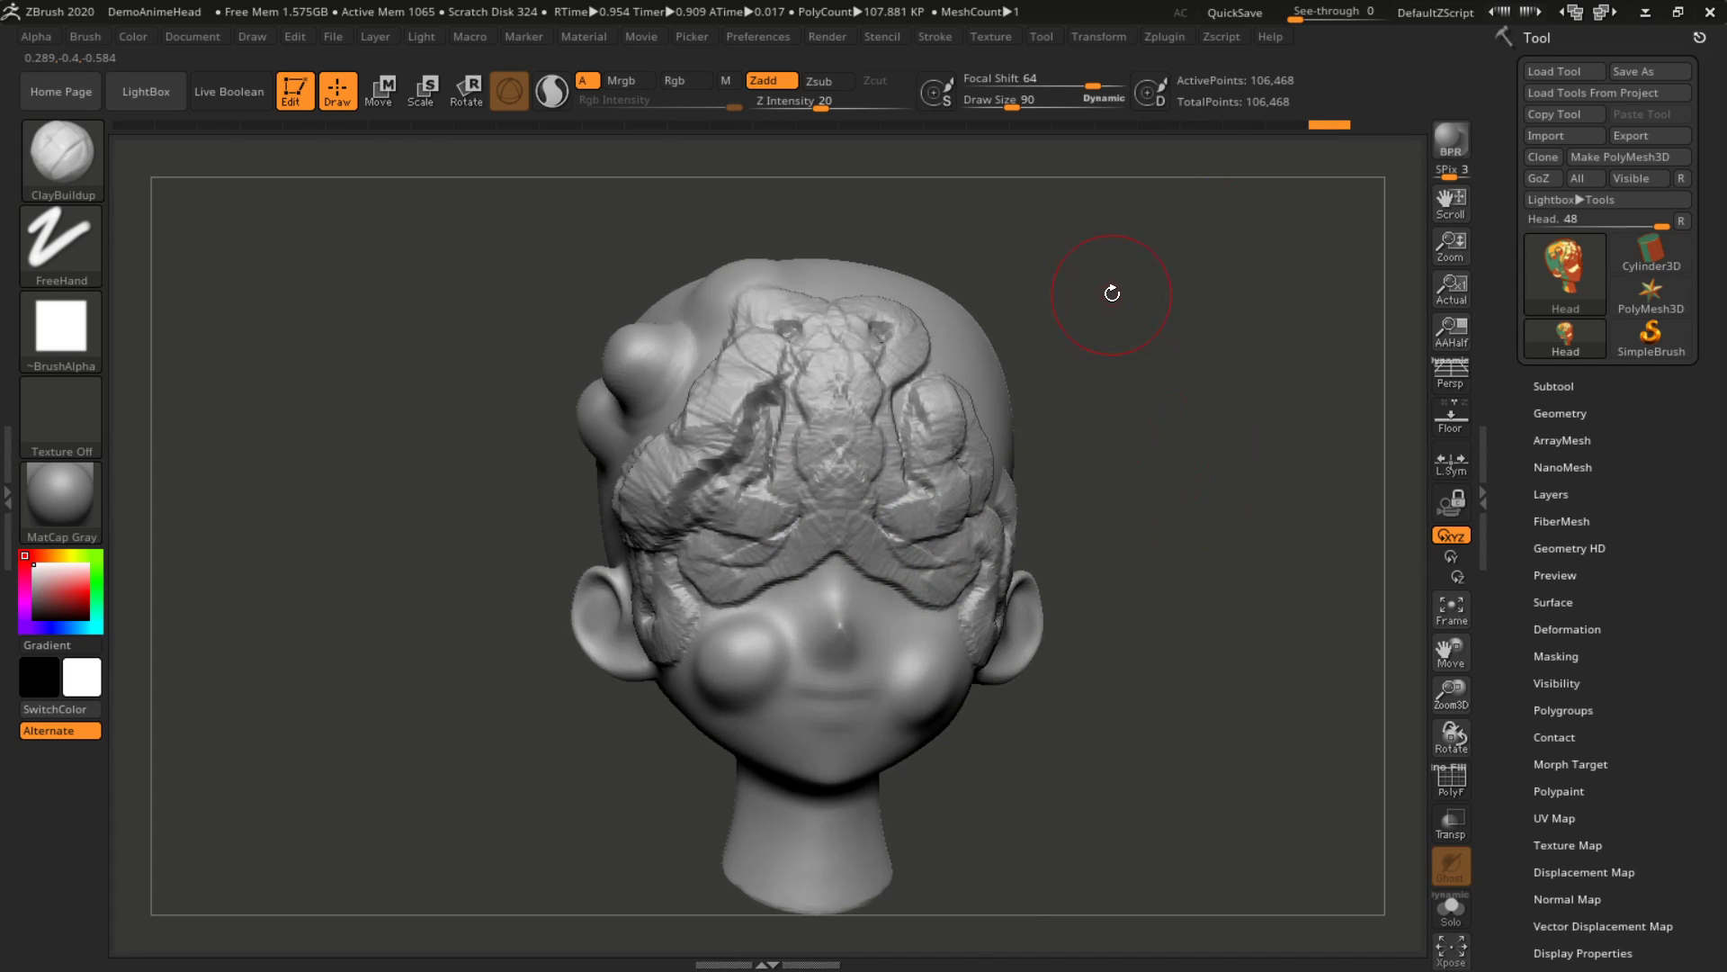
drag(1131, 212, 1083, 267)
drag(1152, 346, 900, 146)
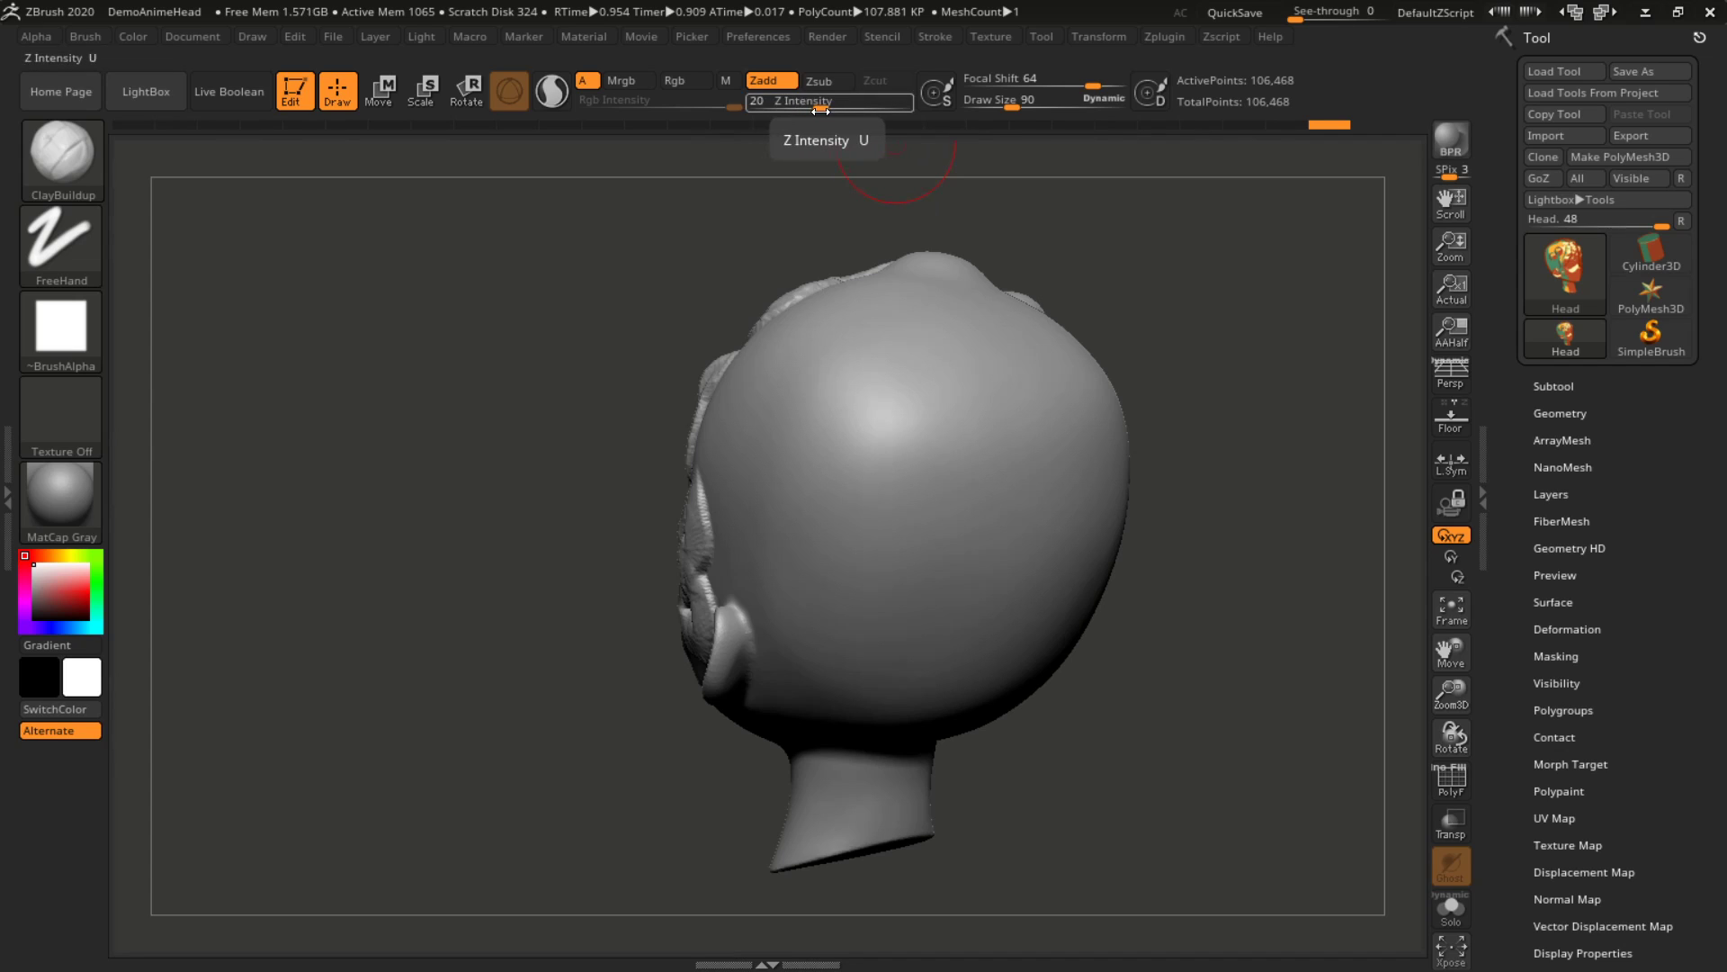
drag(813, 108, 855, 106)
mouse_move(914, 424)
mouse_down()
mouse_move(898, 440)
mouse_move(894, 423)
mouse_up()
mouse_move(1265, 528)
mouse_down()
mouse_move(1327, 522)
mouse_move(870, 529)
mouse_up()
drag(1099, 502, 1055, 585)
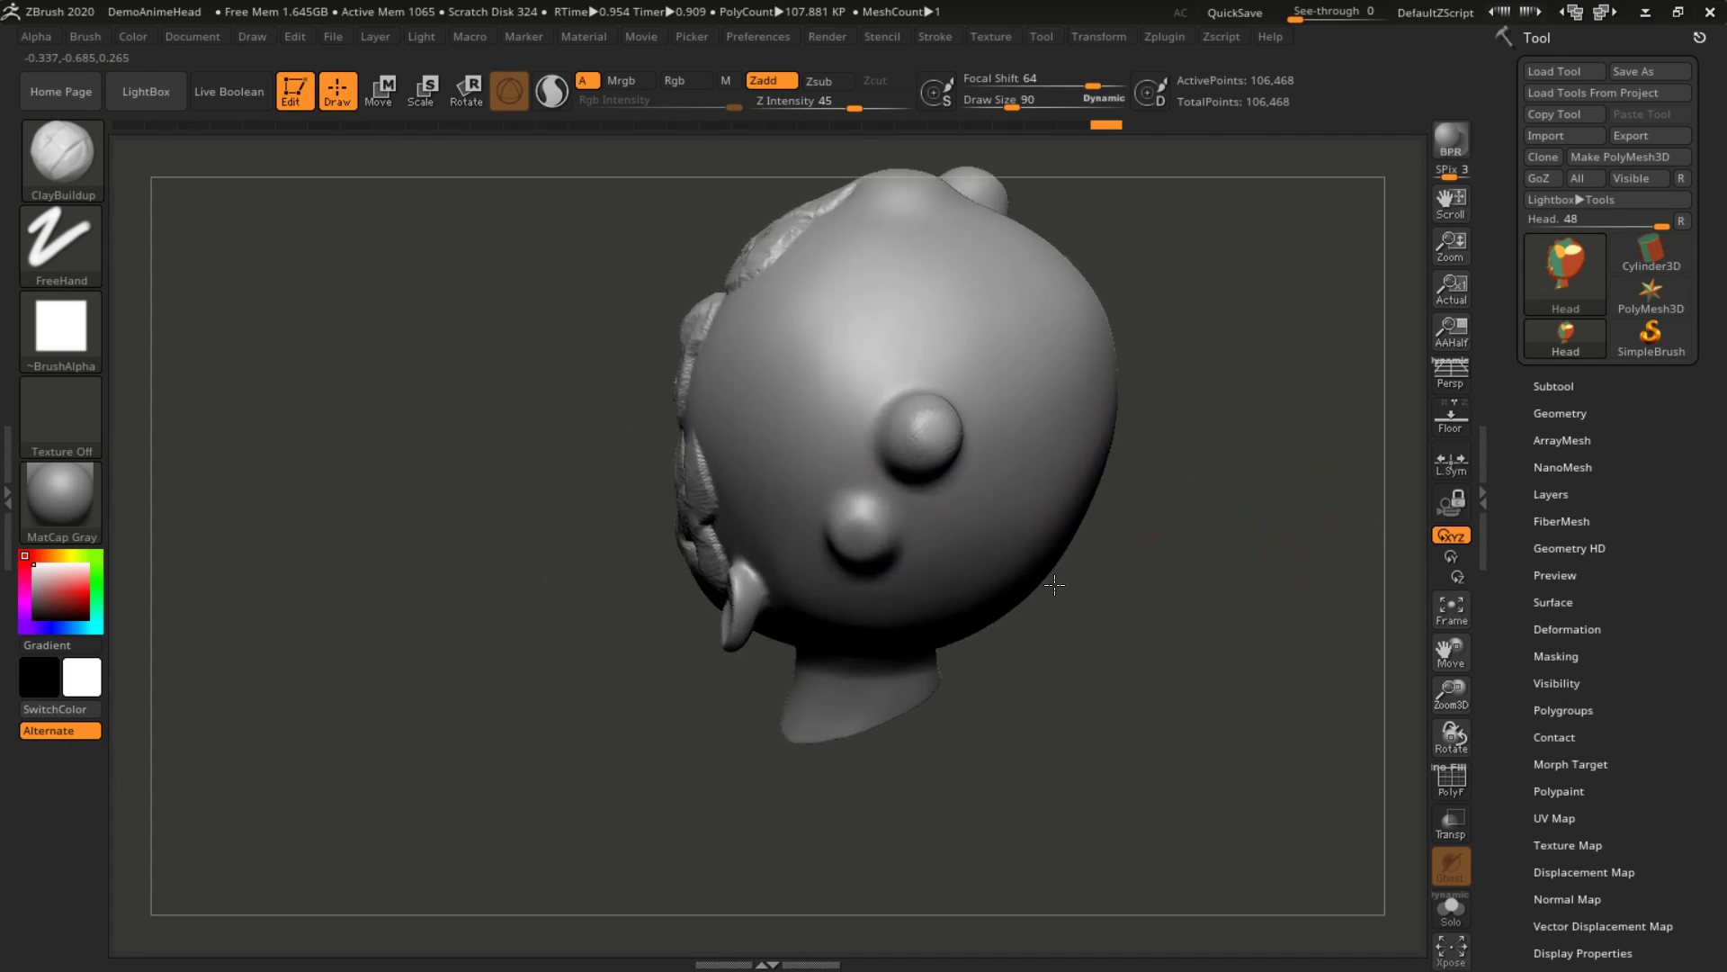
drag(1024, 458, 1039, 452)
Sculpt a faint stroke on the upper back of the head at Z Intensity 8, and thick strokes at Z Intensity 65
drag(855, 107, 797, 107)
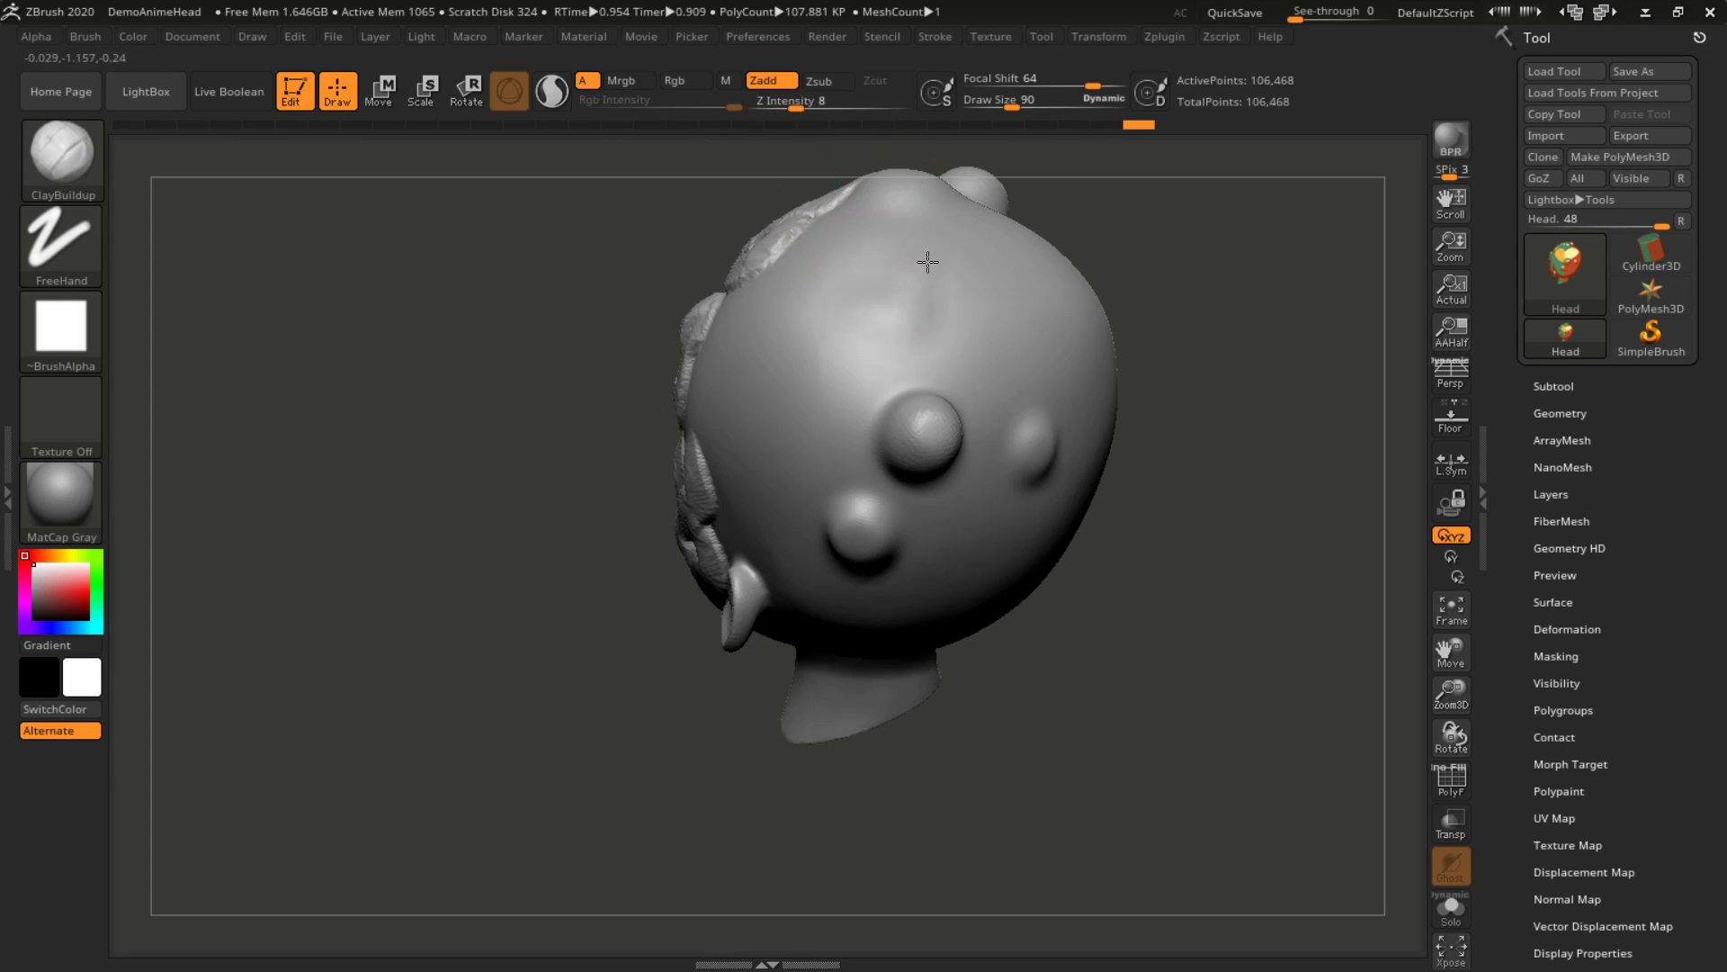
mouse_move(942, 282)
mouse_down()
mouse_move(856, 289)
mouse_move(867, 328)
mouse_move(976, 265)
mouse_up()
drag(801, 111, 876, 108)
mouse_move(972, 328)
mouse_down()
mouse_move(871, 287)
mouse_move(840, 293)
mouse_move(829, 317)
mouse_move(956, 365)
mouse_move(970, 291)
mouse_move(996, 288)
mouse_move(1026, 347)
mouse_up()
mouse_move(1156, 378)
mouse_down()
mouse_move(1260, 360)
mouse_move(1196, 341)
mouse_up()
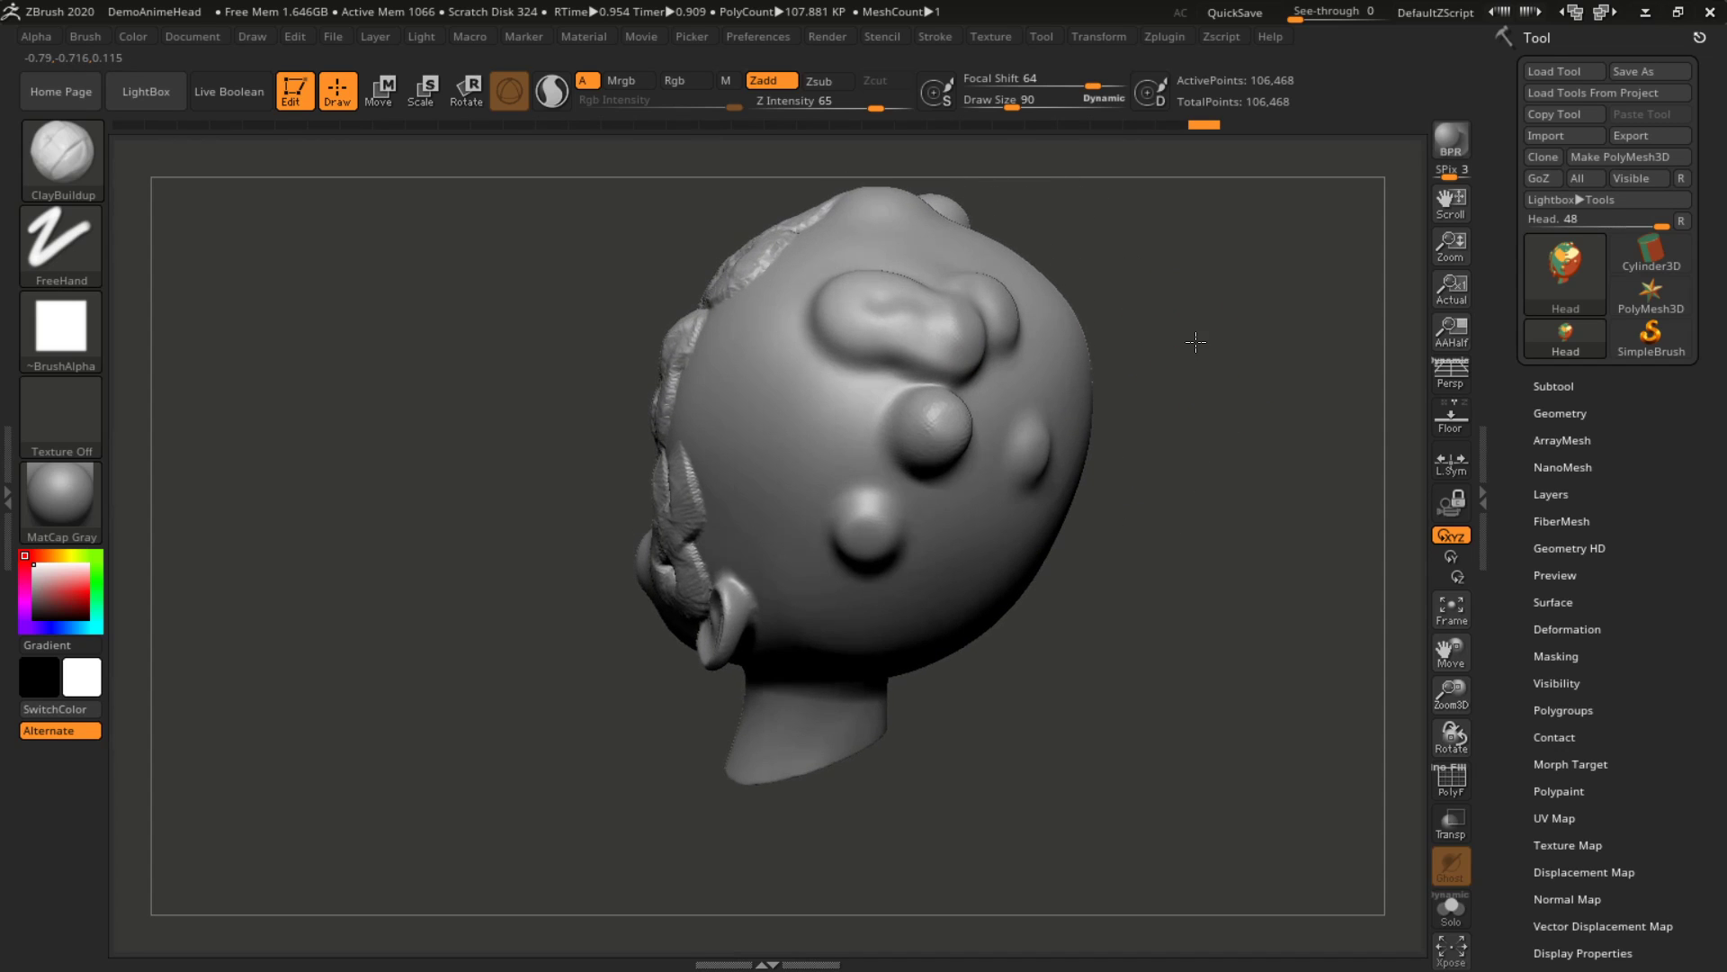
Carve an oval dent into one side of the back of the head with Zsub, and raise an oval bump on the opposite side with Zadd
click(817, 82)
mouse_move(788, 341)
mouse_down()
mouse_move(782, 392)
mouse_move(816, 410)
mouse_move(817, 462)
mouse_move(788, 440)
mouse_move(786, 386)
mouse_move(776, 420)
mouse_up()
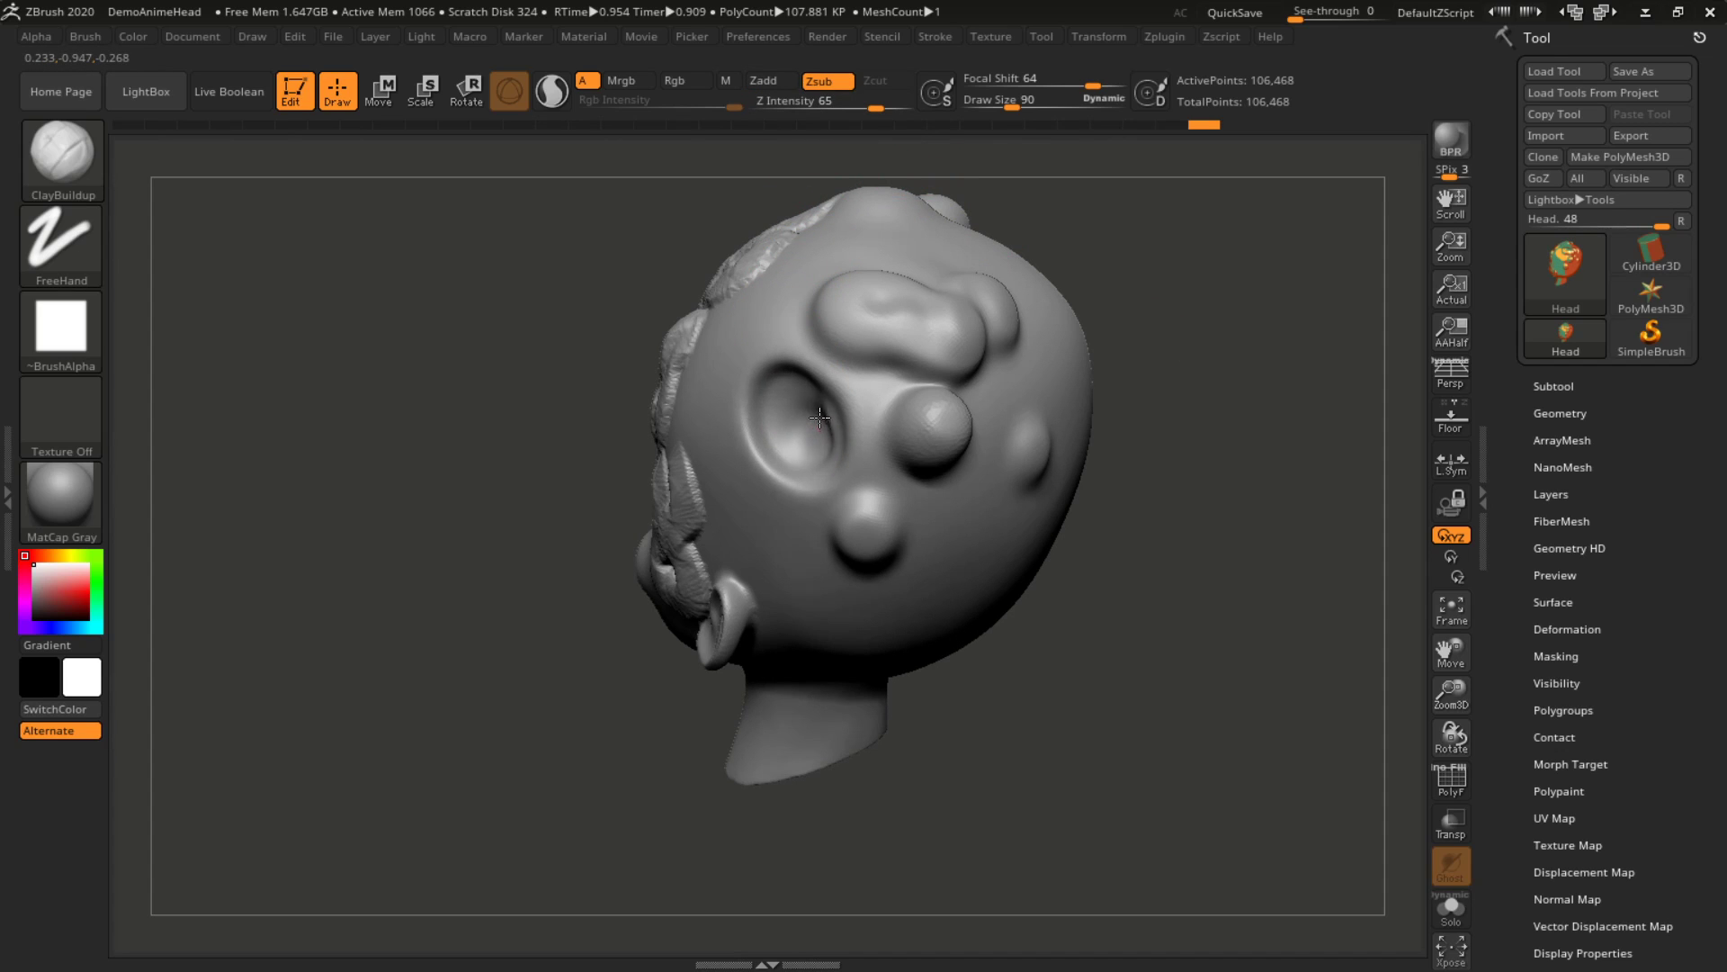
drag(1133, 422, 954, 261)
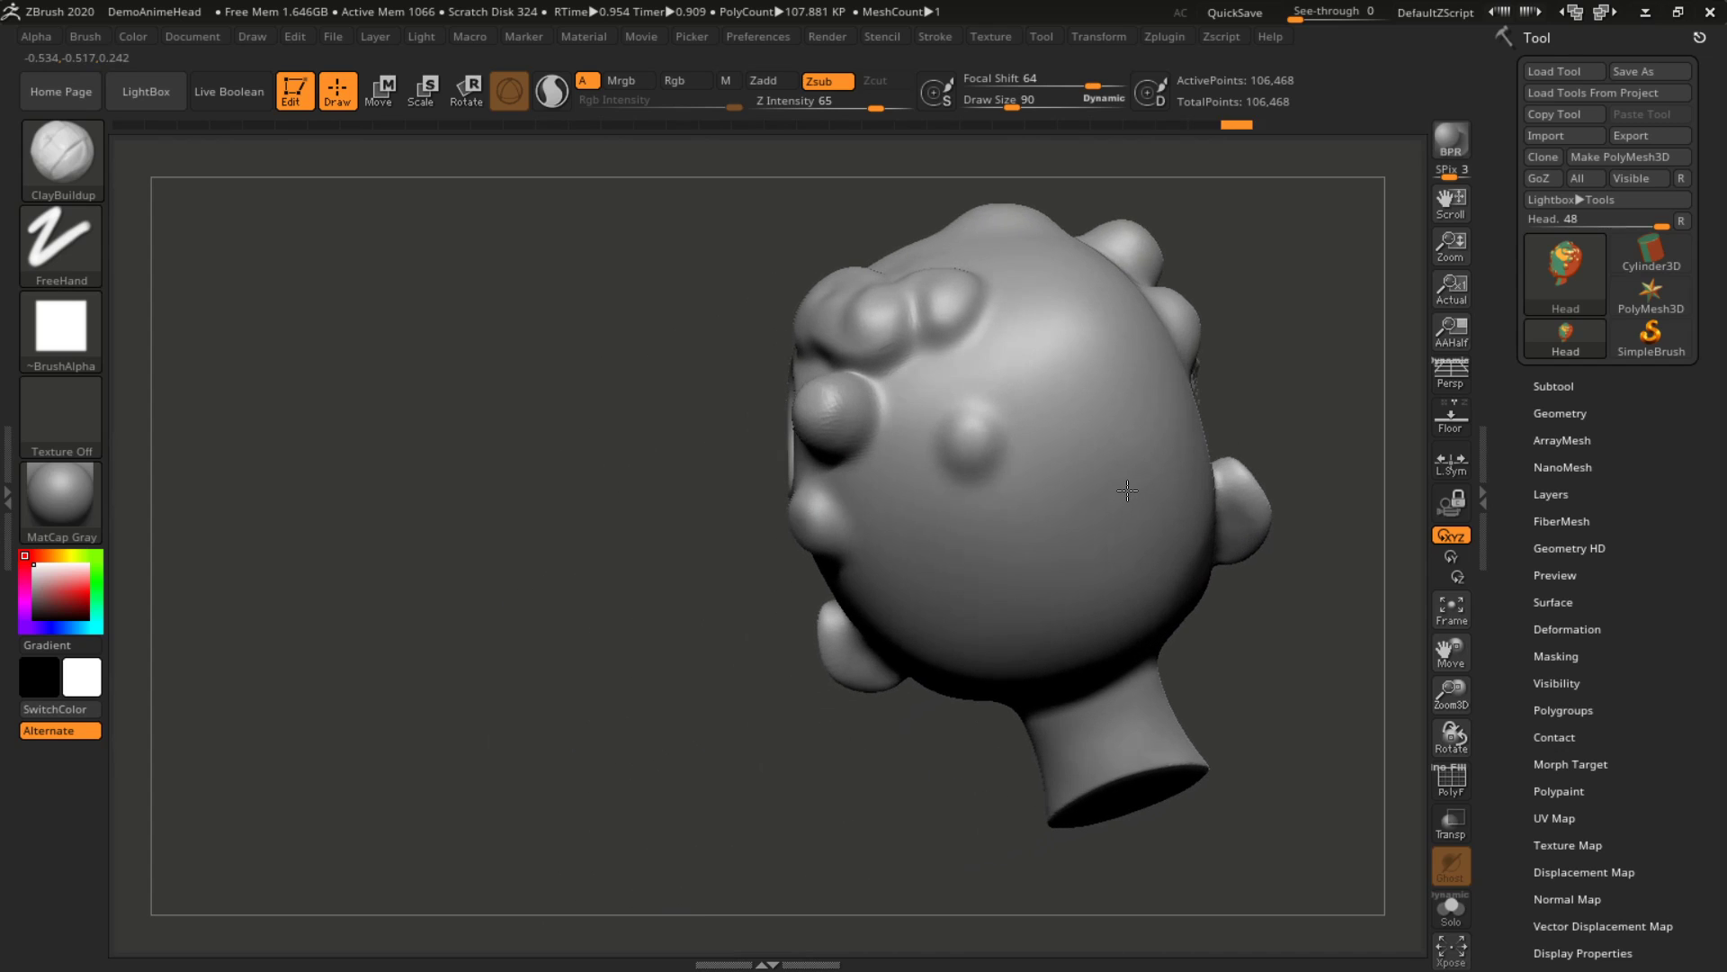
click(780, 86)
mouse_move(1092, 416)
mouse_down()
mouse_move(1079, 382)
mouse_move(1057, 357)
mouse_move(1051, 409)
mouse_move(1100, 431)
mouse_move(1088, 366)
mouse_up()
mouse_move(882, 710)
mouse_down()
mouse_move(597, 693)
mouse_move(997, 611)
mouse_move(1060, 664)
mouse_move(1125, 669)
mouse_up()
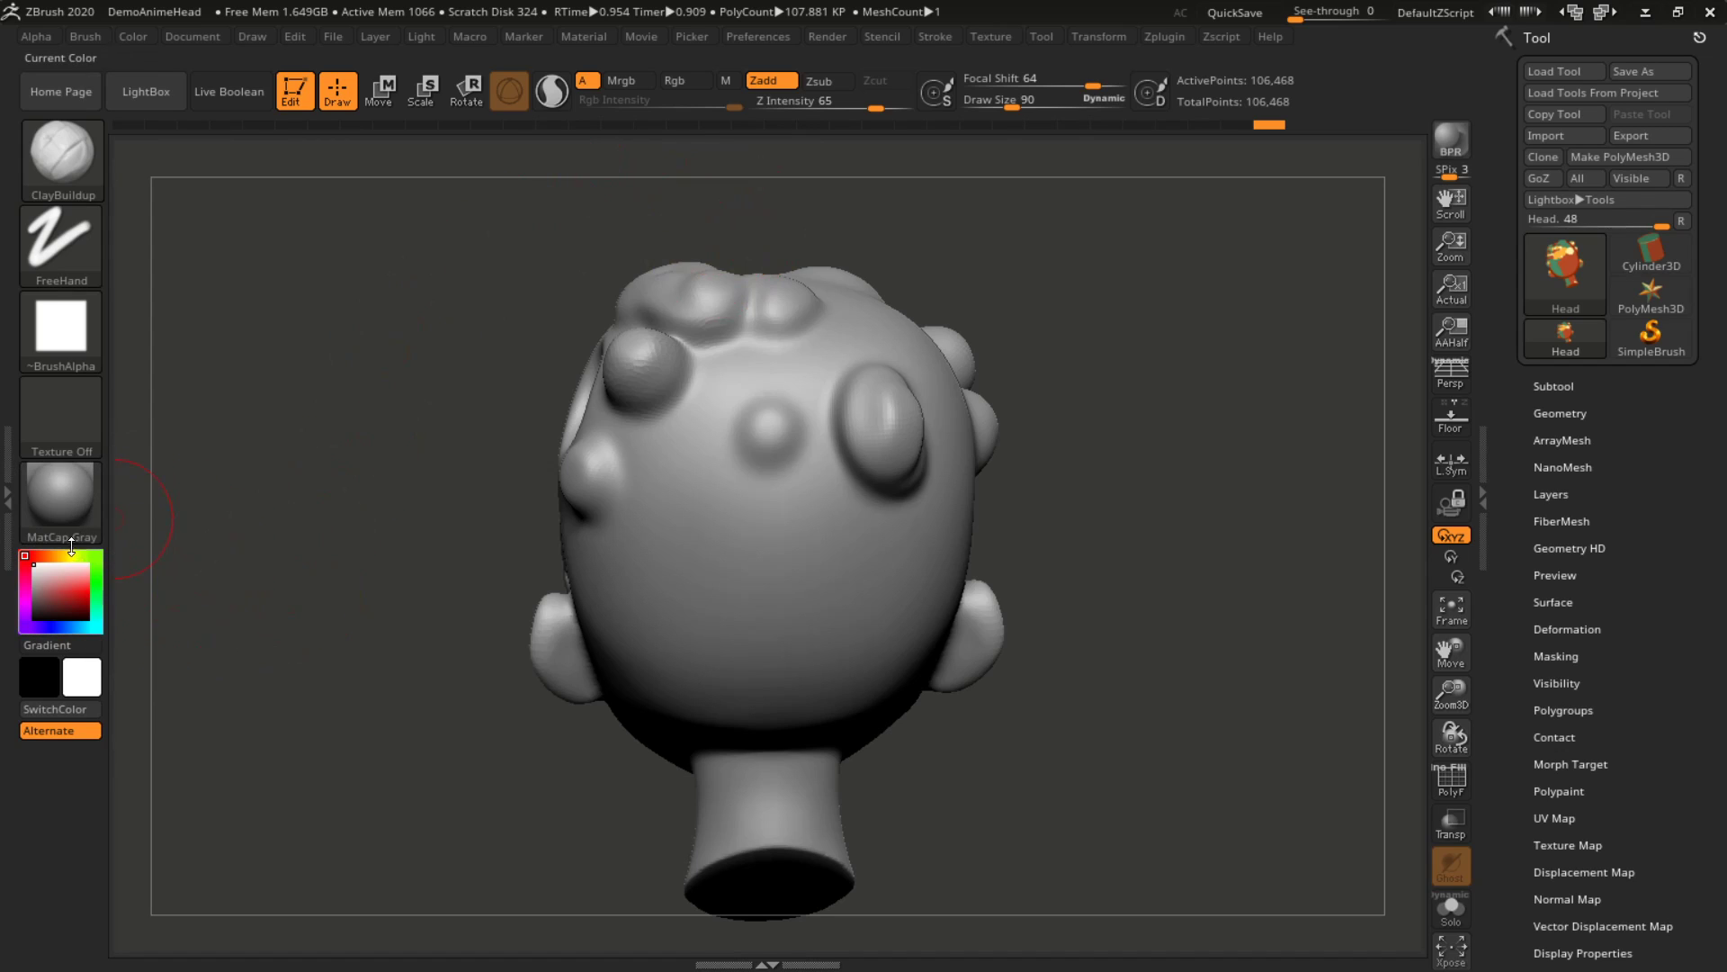
Sculpt another rounded bump low on the head, just behind the ear
mouse_move(58, 505)
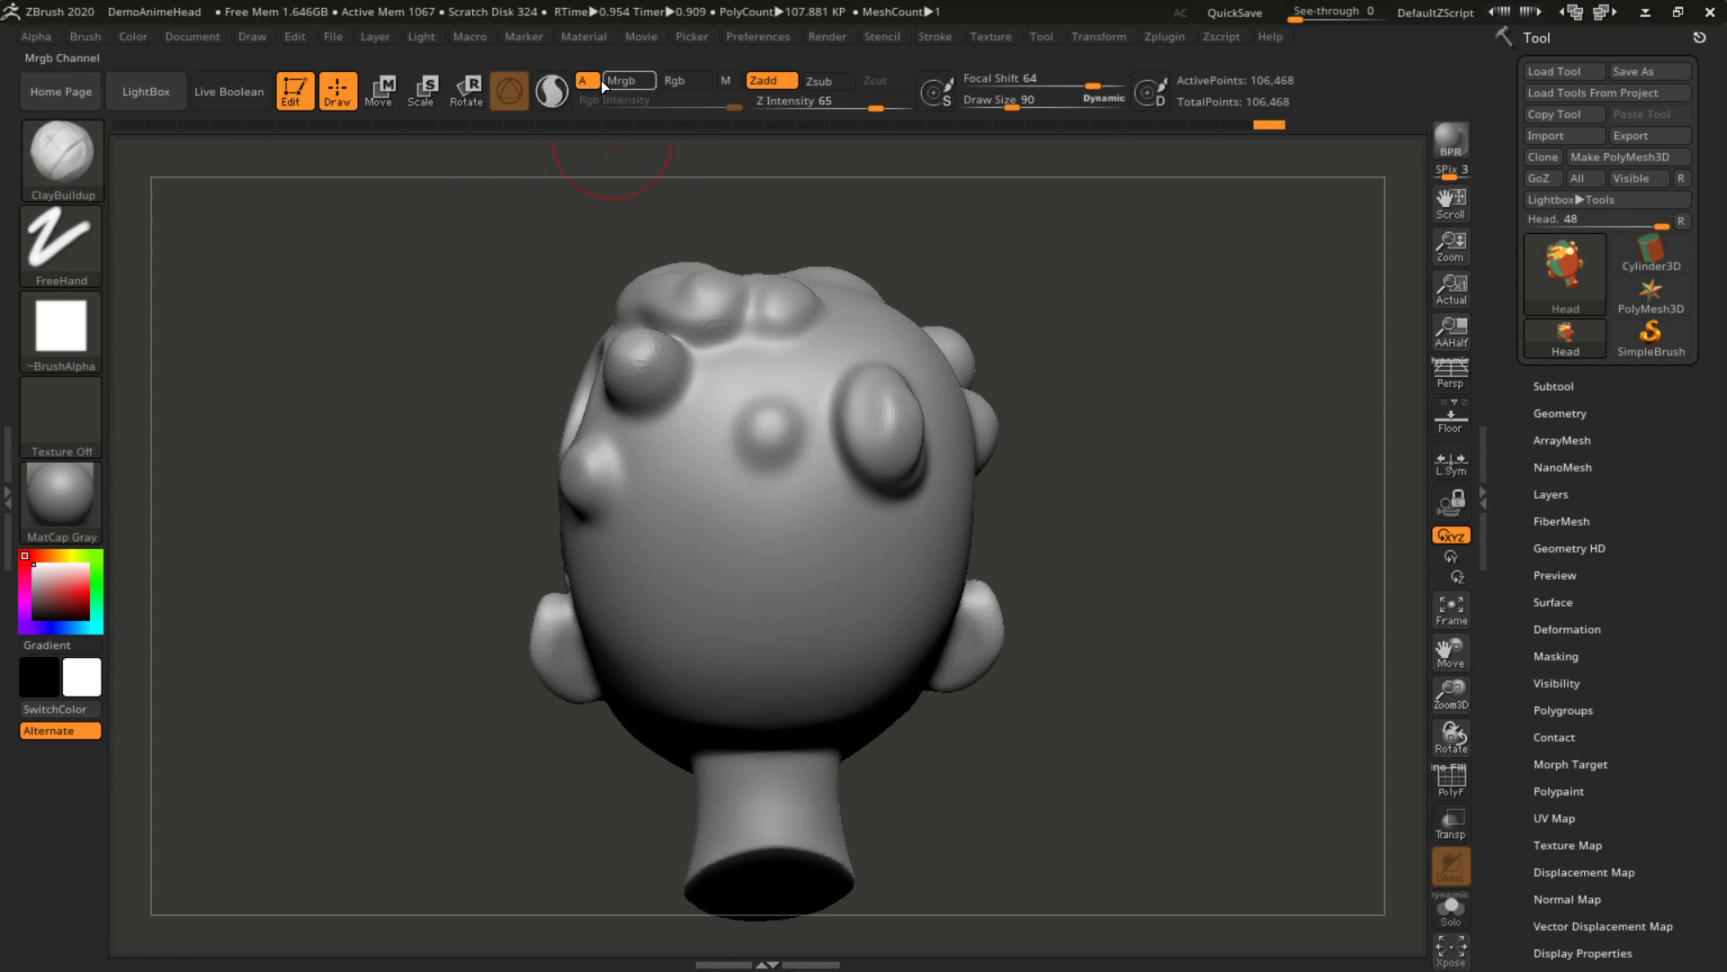
mouse_move(524, 298)
mouse_down()
mouse_move(490, 306)
mouse_move(528, 312)
mouse_up()
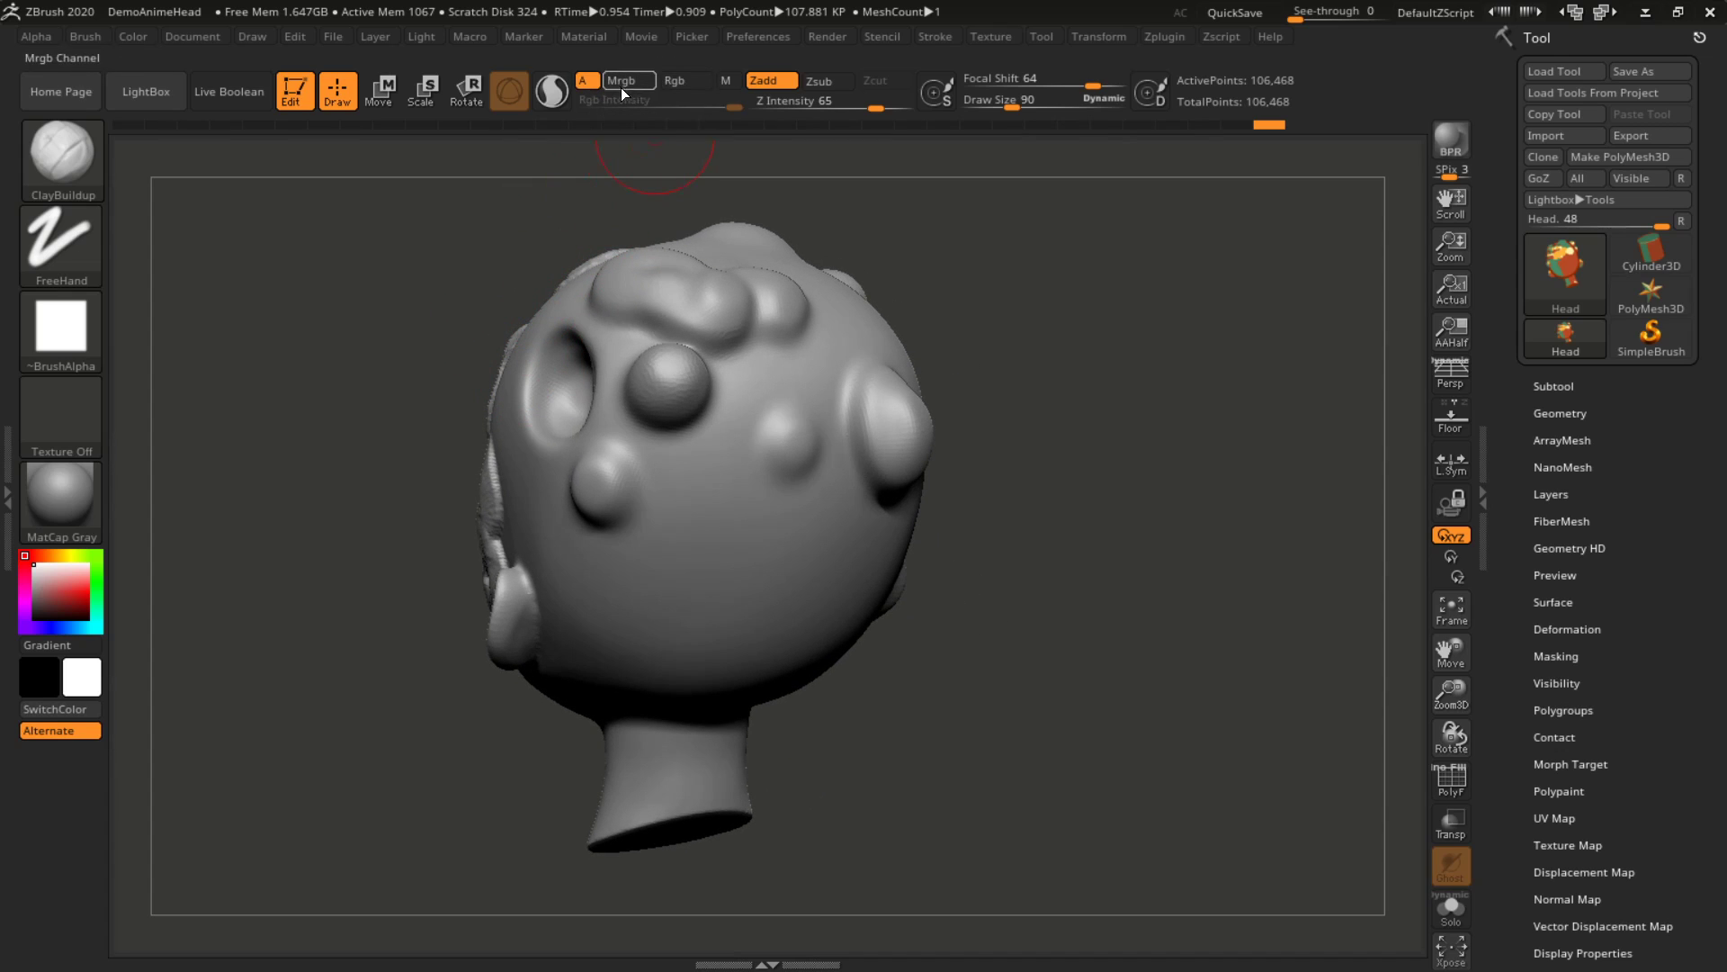
drag(952, 279, 960, 492)
mouse_move(797, 551)
mouse_down()
mouse_move(814, 574)
mouse_move(792, 565)
mouse_move(795, 580)
mouse_up()
drag(1079, 558, 944, 359)
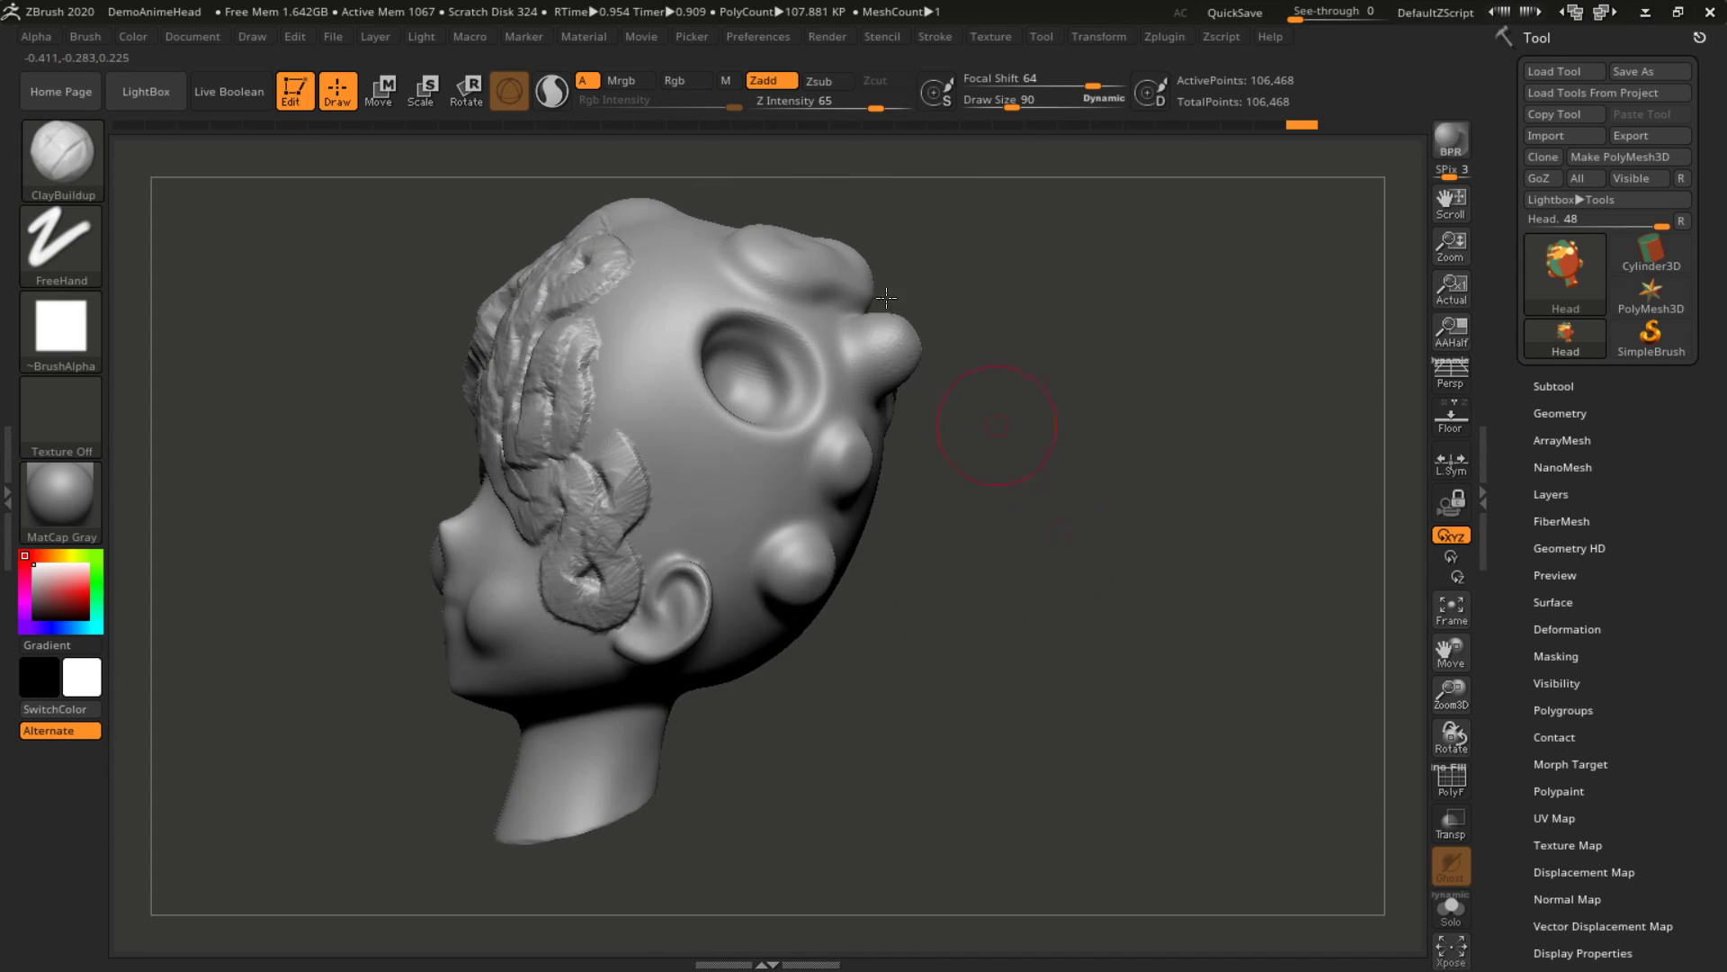